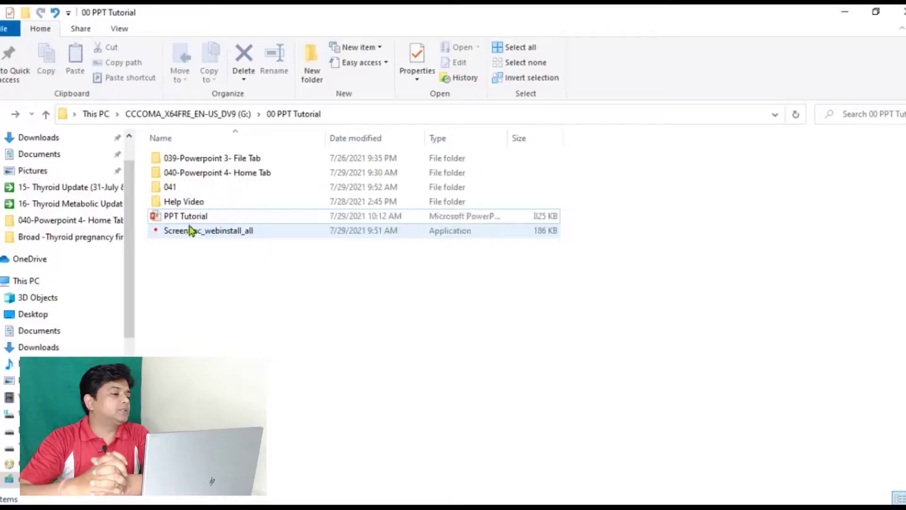
- Open the PPT Tutorial presentation from the 00 PPT Tutorial folder on drive G
double_click(193, 217)
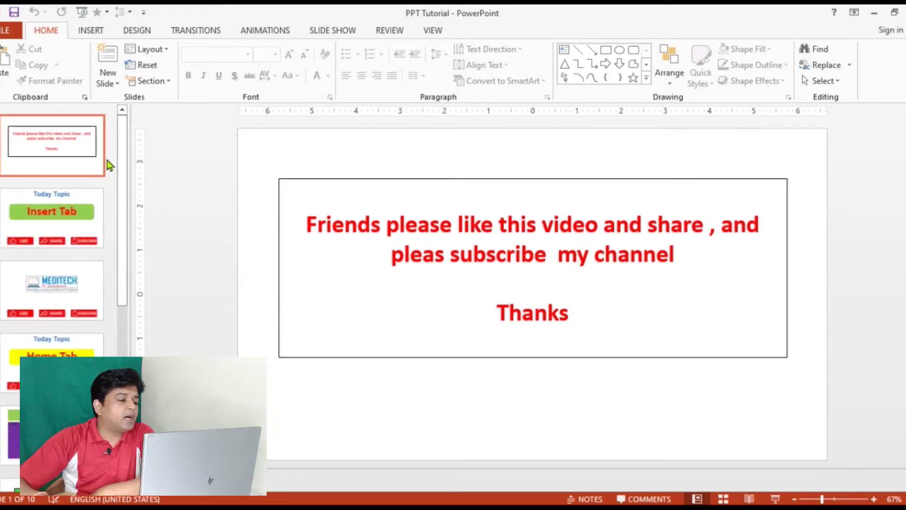
- Add a new blank slide and move it to the first position
left_click(91, 30)
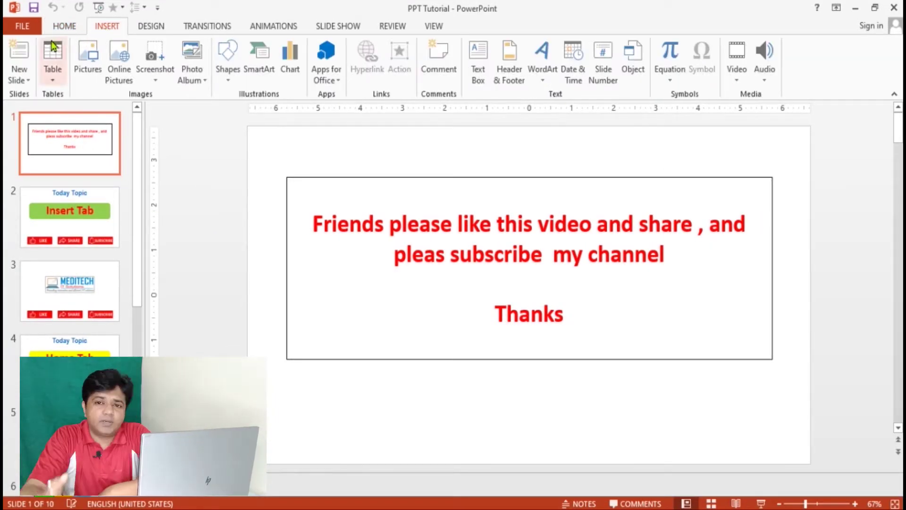
left_click(19, 51)
left_click_drag(66, 213, 67, 144)
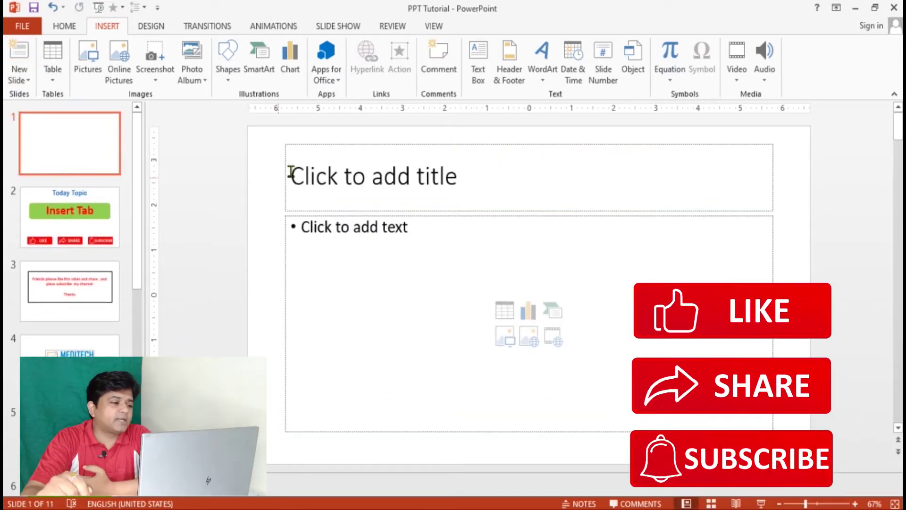
- Insert a 4-column, 3-row table on the slide and move it lower
left_click(53, 81)
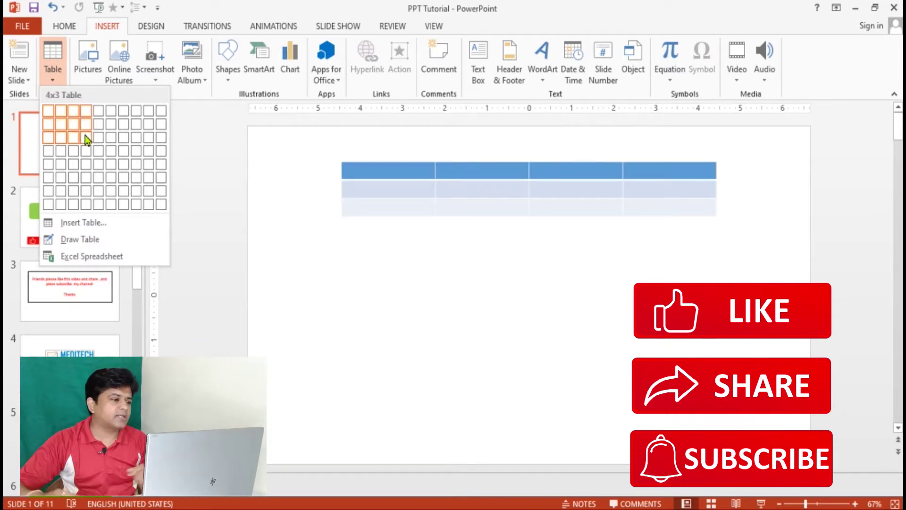
left_click(86, 138)
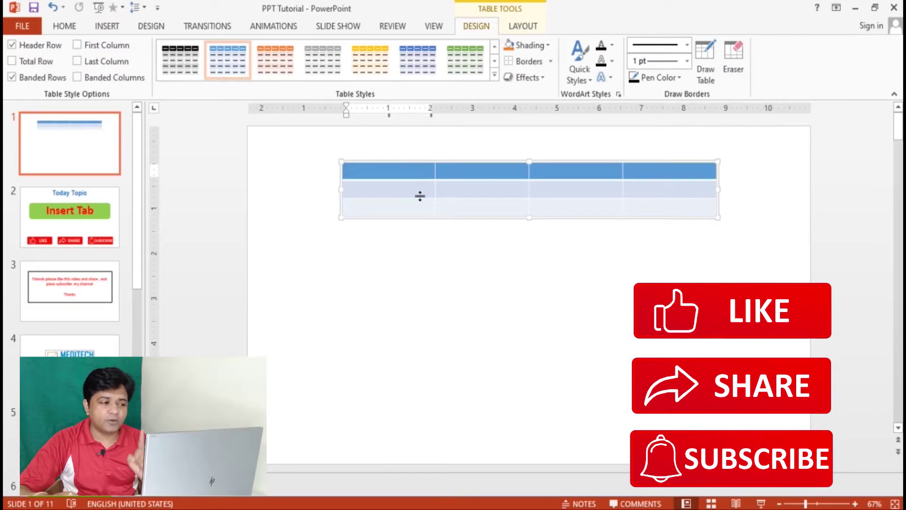
left_click_drag(420, 162, 421, 197)
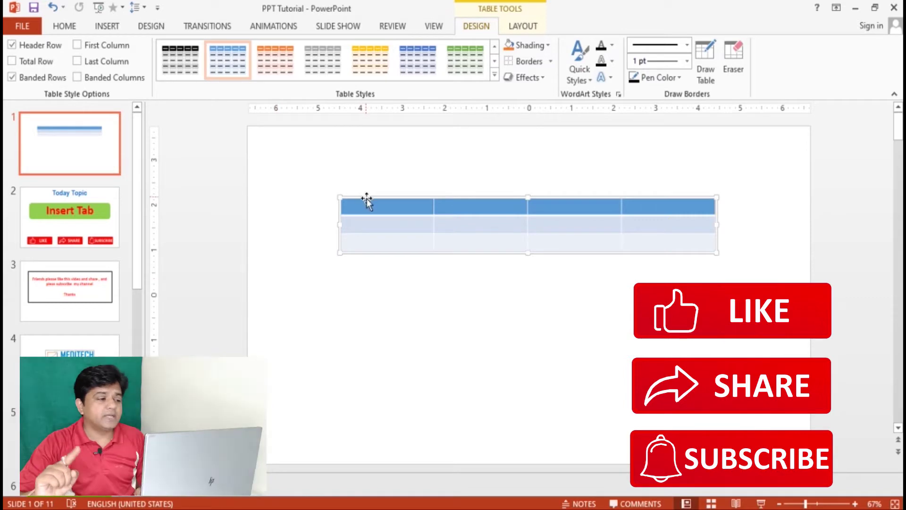
left_click_drag(367, 199, 363, 186)
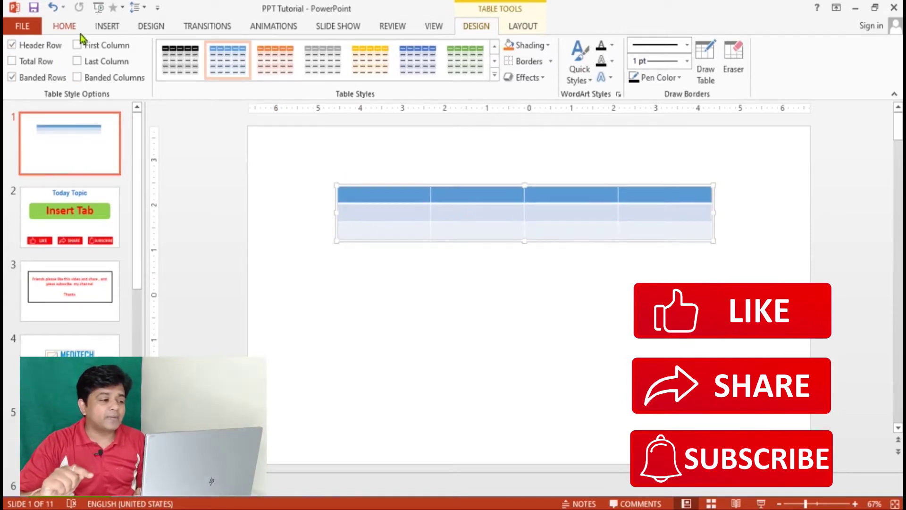
left_click(107, 26)
left_click(52, 62)
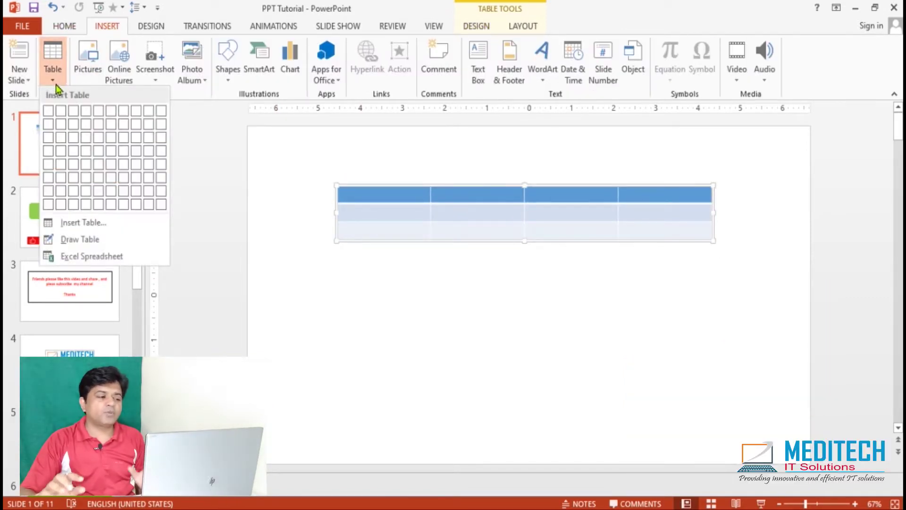
- Insert a second 4x4 table and type the headers No, Name, Mobile No, Class in the first
left_click(70, 226)
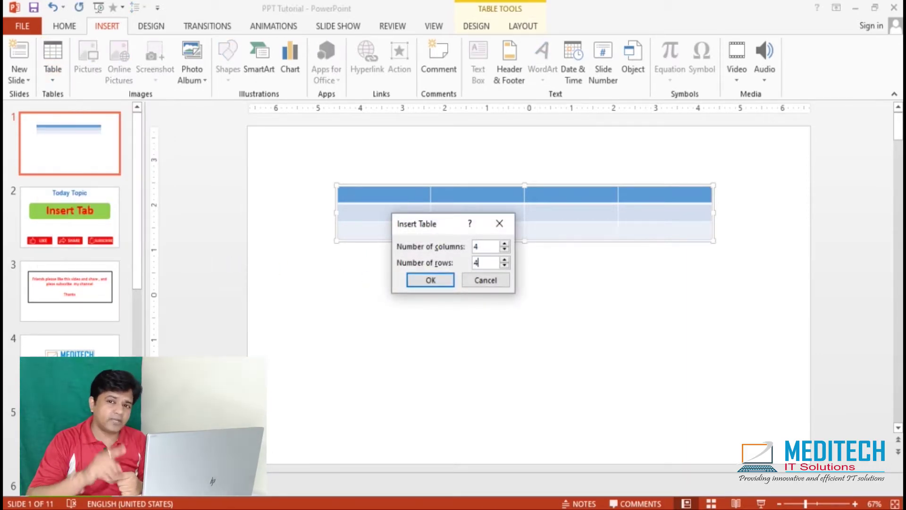
left_click(430, 281)
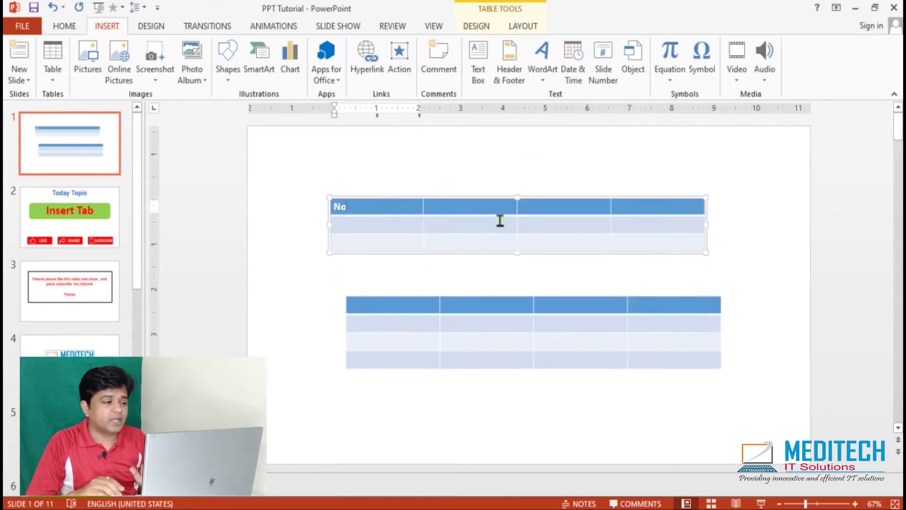
key("Tab")
type("N")
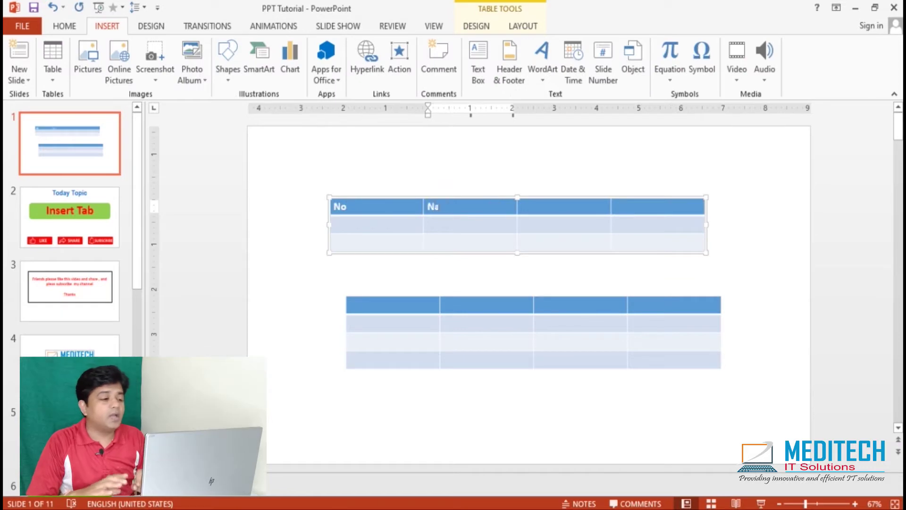
left_click(558, 207)
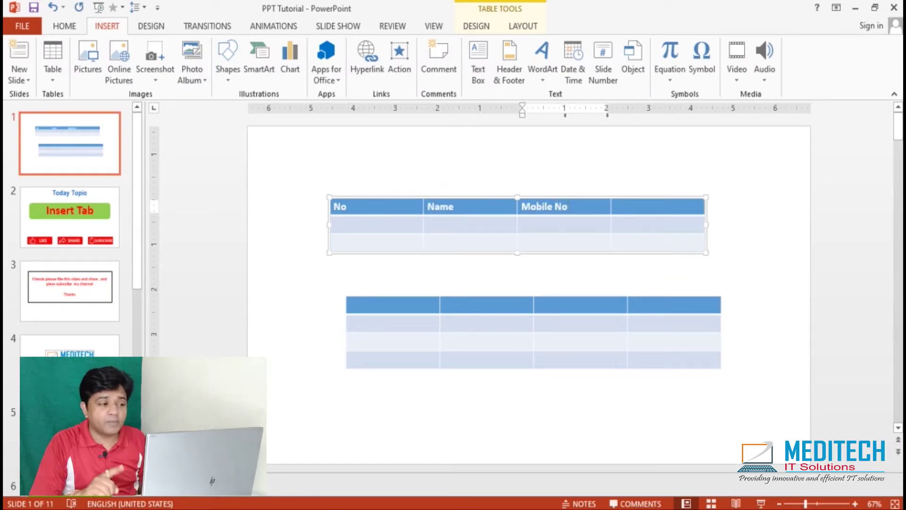
left_click(642, 203)
type("ss")
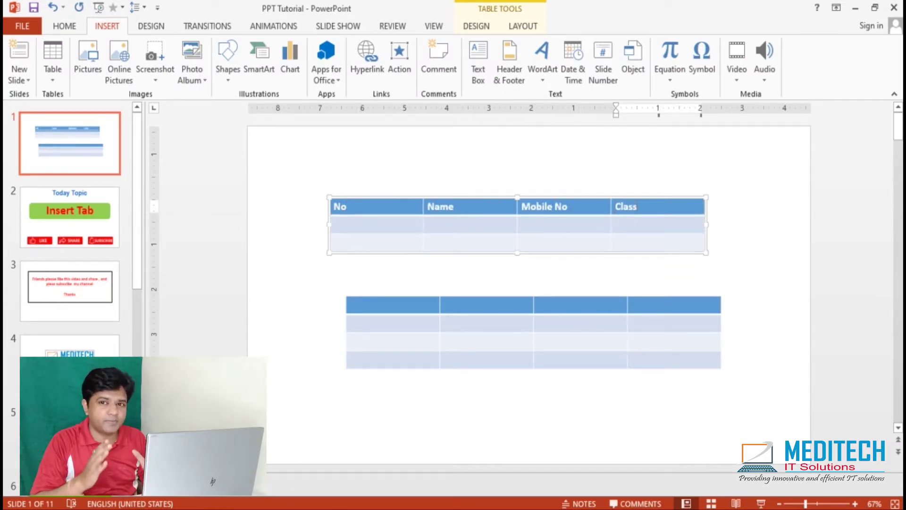
- Delete the extra empty table and lower the remaining table slightly
left_click(474, 298)
key("Delete")
left_click_drag(471, 201, 467, 220)
left_click(65, 26)
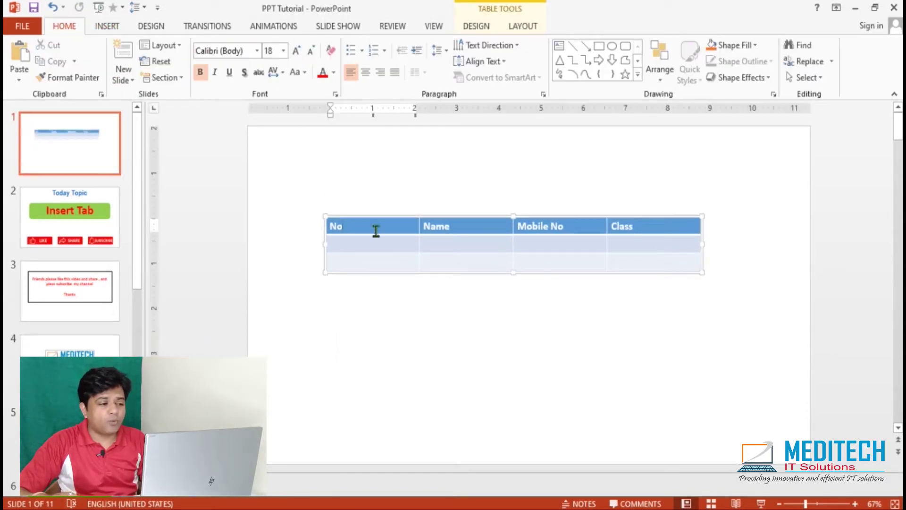
- Fill the table's header row dark blue and the two body rows gold
left_click_drag(374, 228, 643, 228)
left_click(750, 45)
left_click(788, 155)
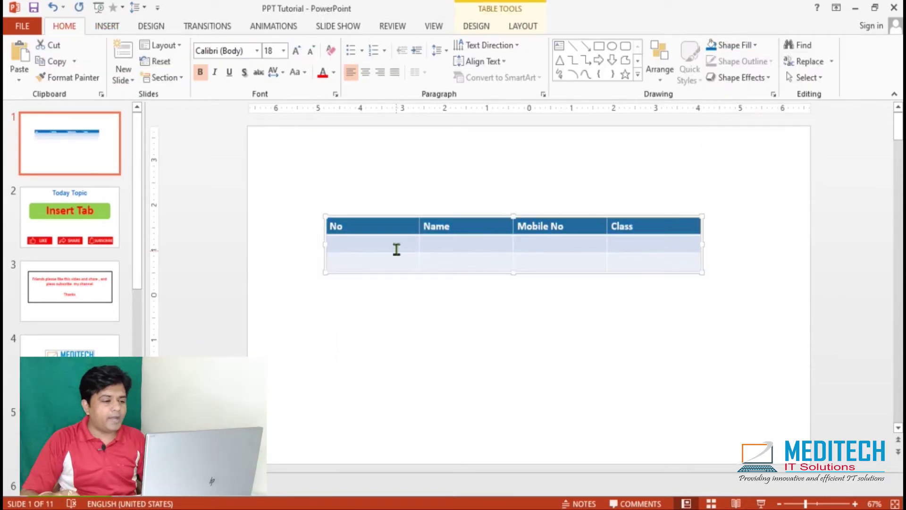
left_click_drag(396, 249, 631, 259)
left_click(751, 46)
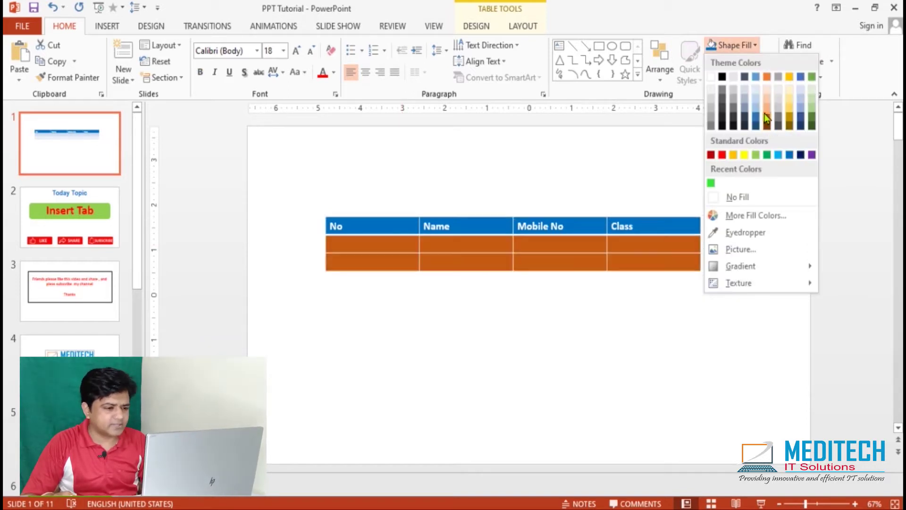
left_click(790, 77)
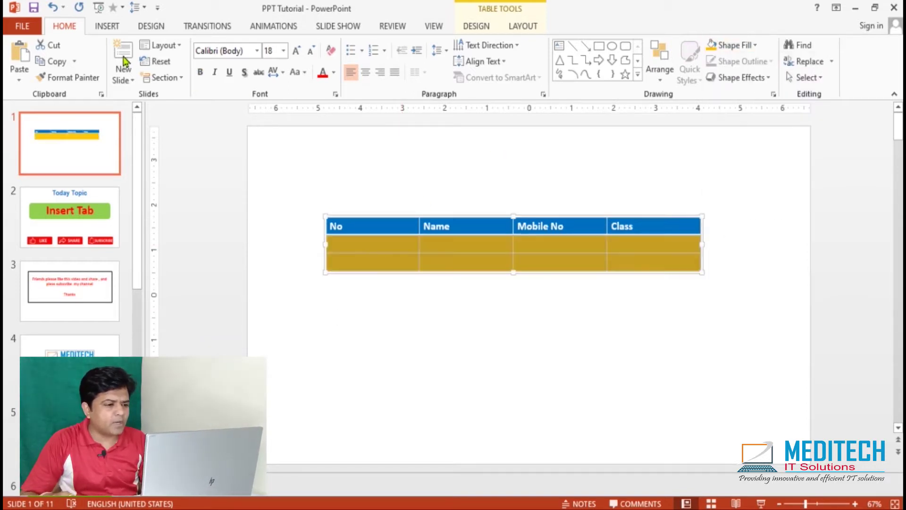
- Apply All Borders to every cell of the table
left_click_drag(535, 220, 530, 218)
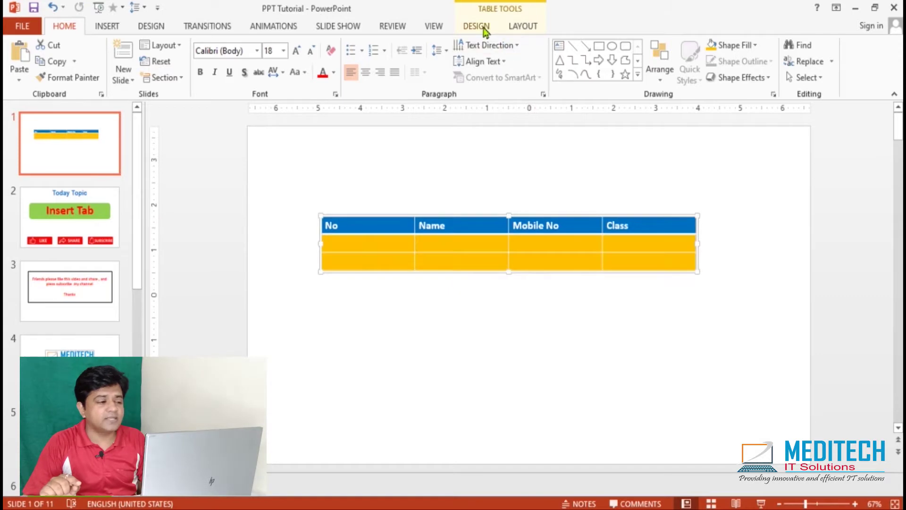
left_click(476, 26)
left_click(549, 61)
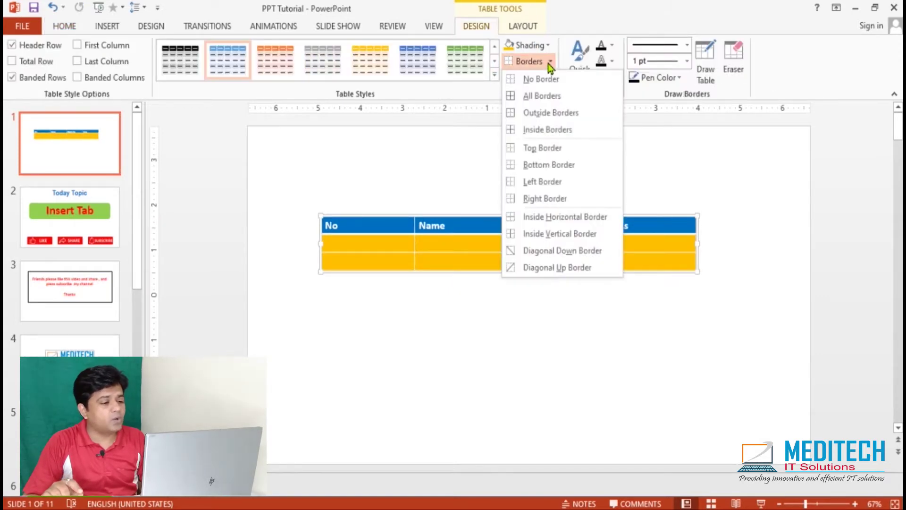
left_click(514, 94)
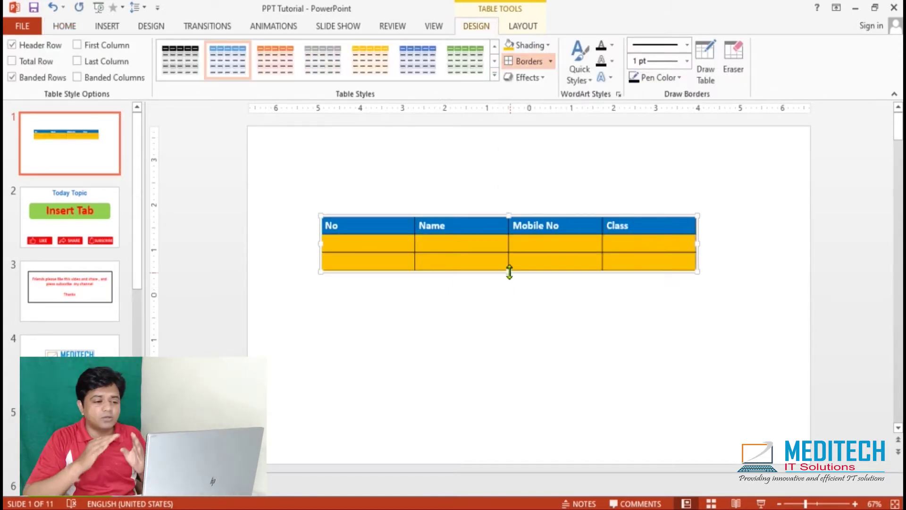
- Make the table rows taller, widen it on both sides and move it higher
left_click_drag(508, 276, 510, 337)
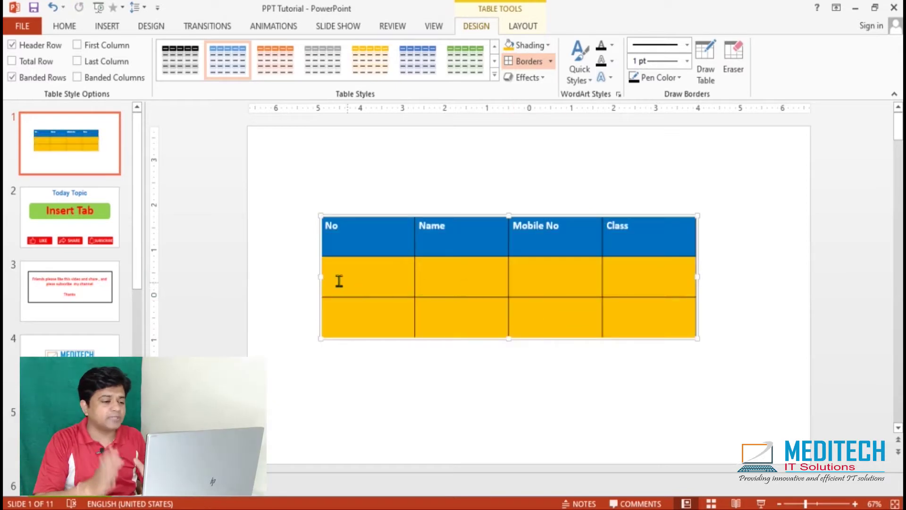
left_click_drag(322, 278, 285, 278)
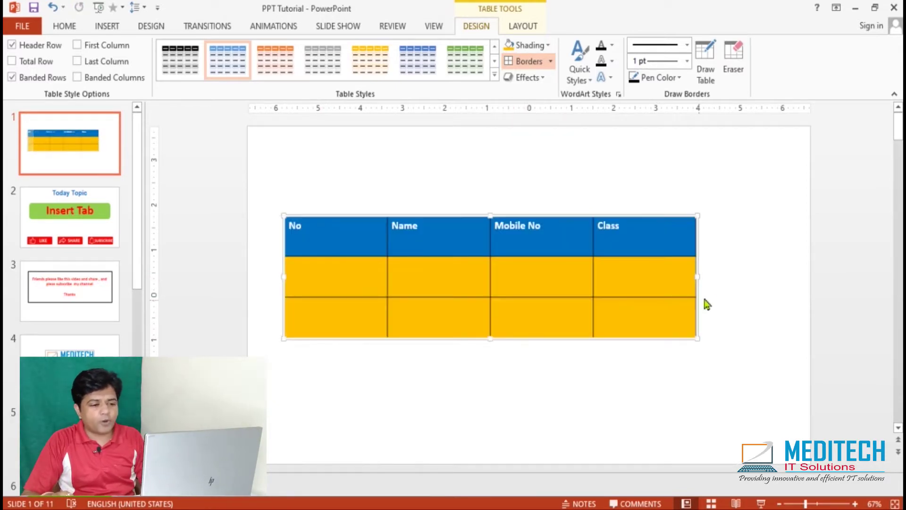
left_click_drag(699, 279, 772, 278)
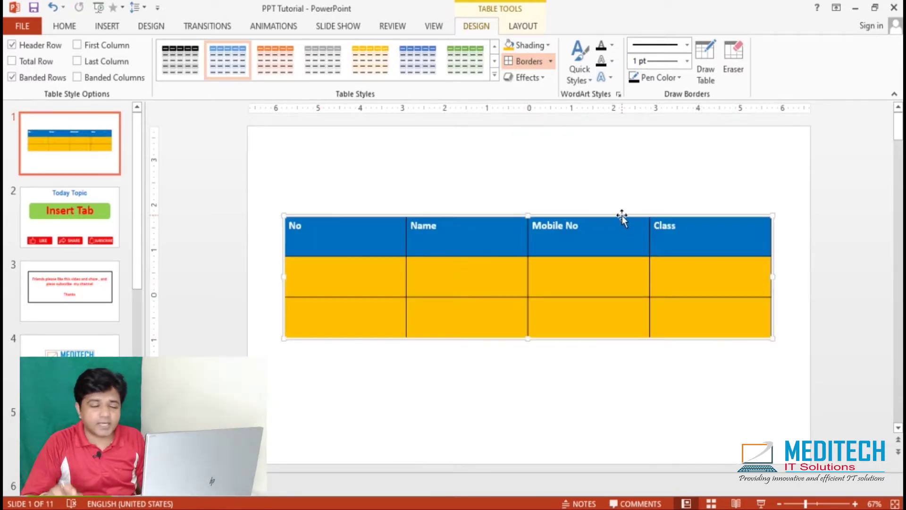
left_click_drag(620, 214, 622, 173)
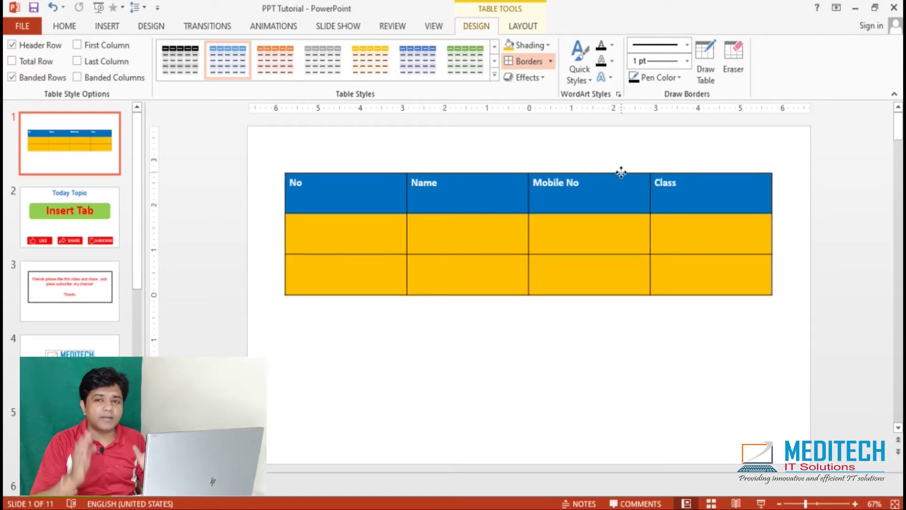
left_click(739, 268)
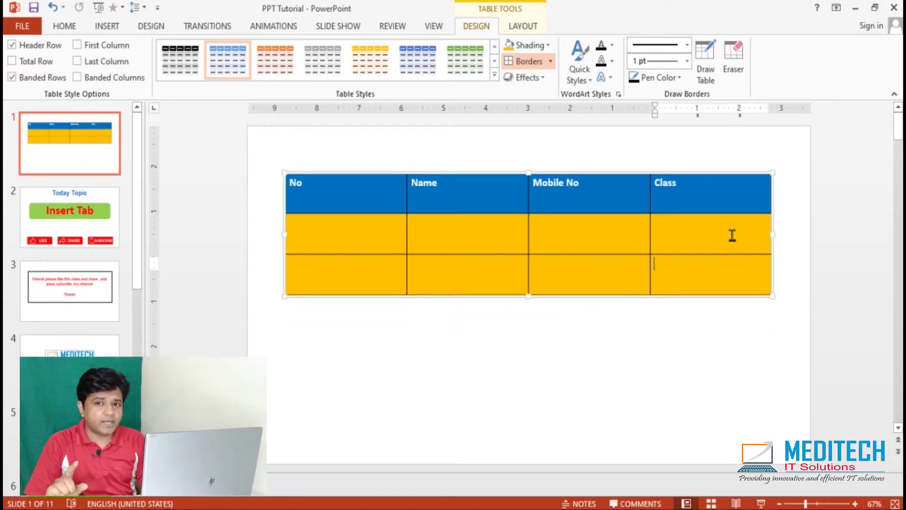
left_click_drag(718, 268, 377, 263)
- Insert rows above the bottom row and delete the Class column
right_click(705, 266)
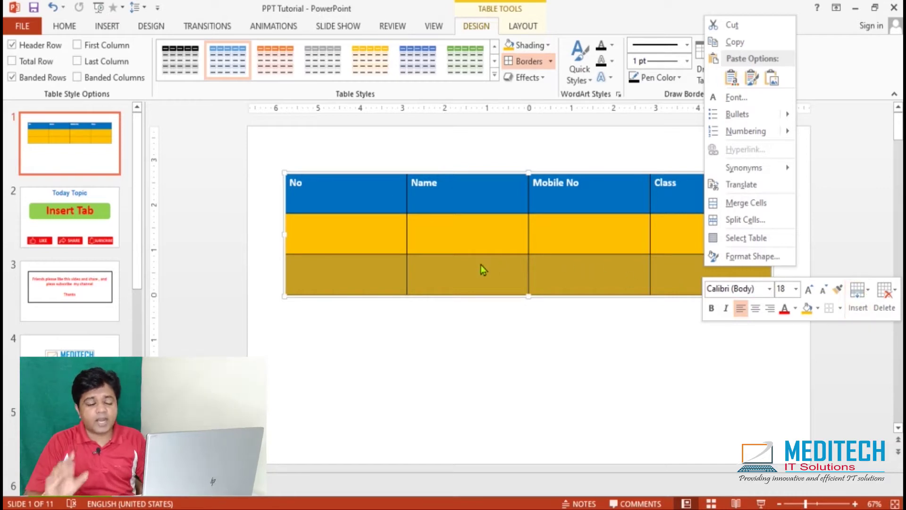
left_click(865, 301)
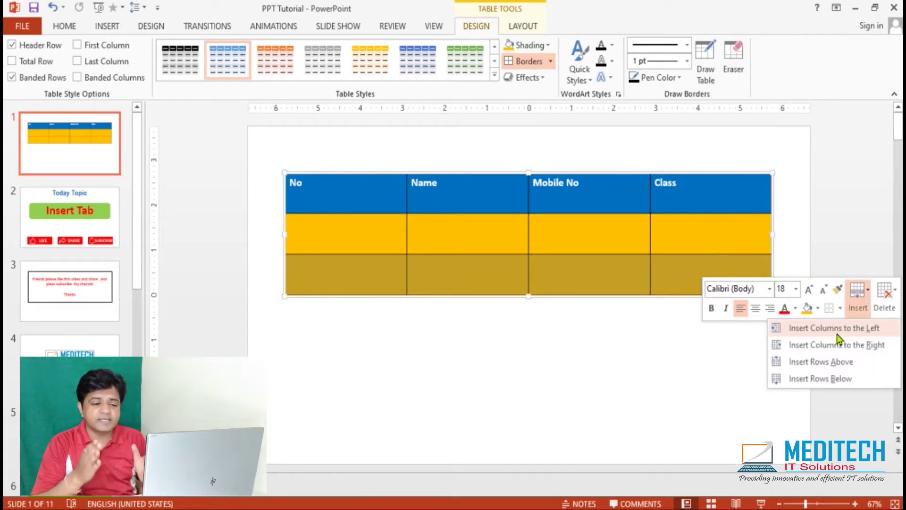
left_click(821, 361)
right_click(690, 366)
left_click(872, 383)
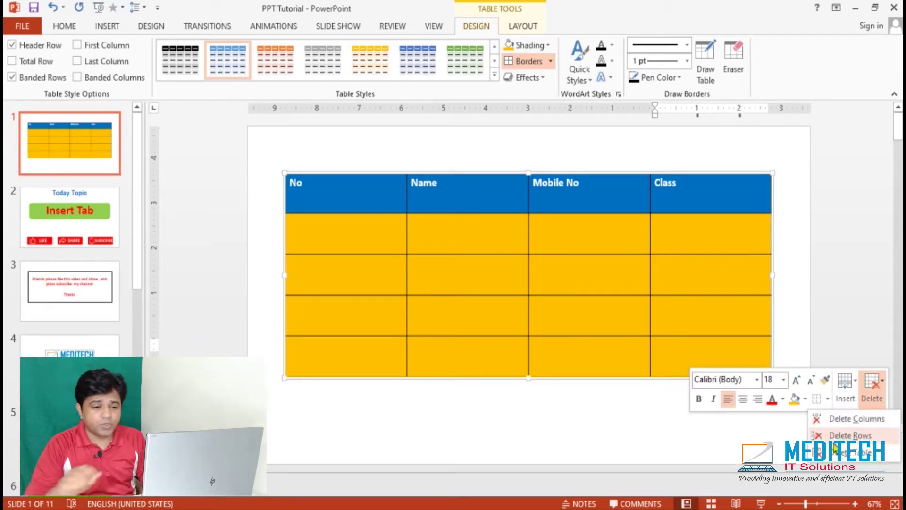
left_click(850, 420)
- Center the header labels, enlarge their font size and change the font to Arial
left_click(685, 329)
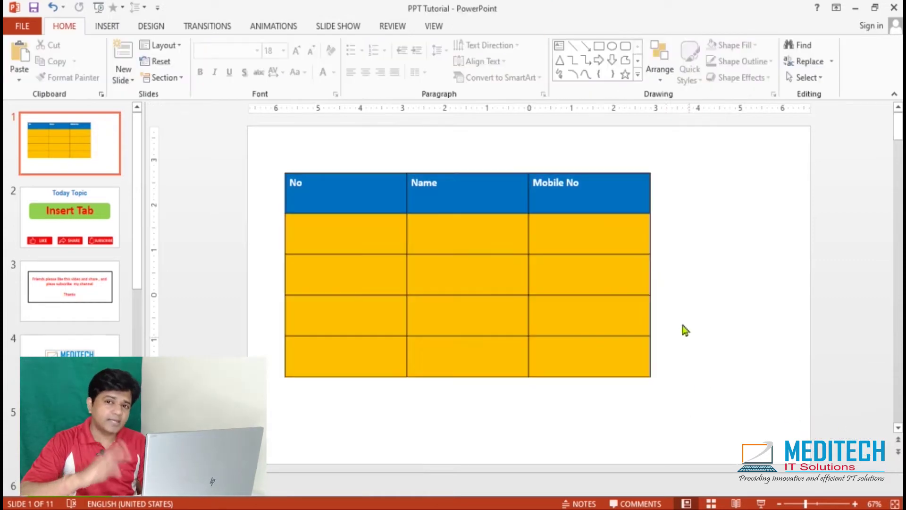
left_click(642, 282)
left_click(65, 26)
left_click(366, 71)
left_click(295, 51)
left_click(296, 50)
left_click(257, 50)
left_click(226, 171)
left_click(296, 51)
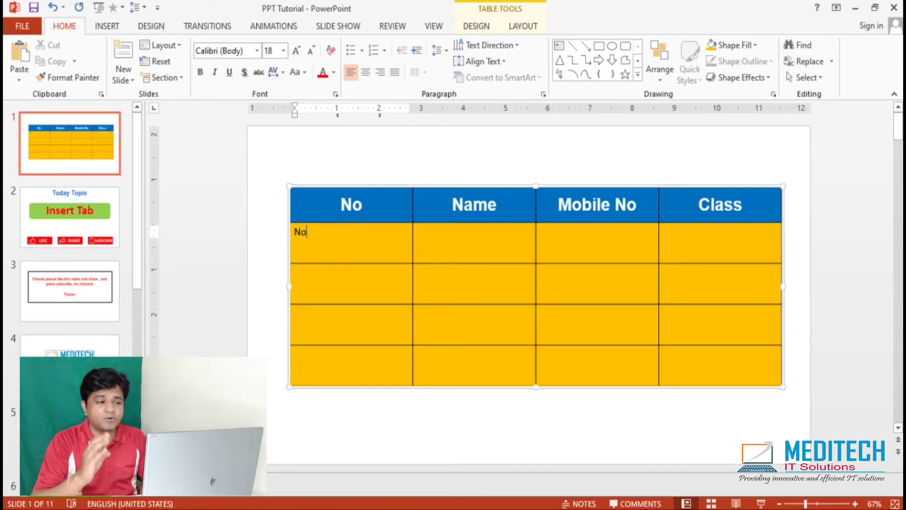
- Fill in the students' names and mobile numbers across the three table rows
type("Yadav")
key("Tab")
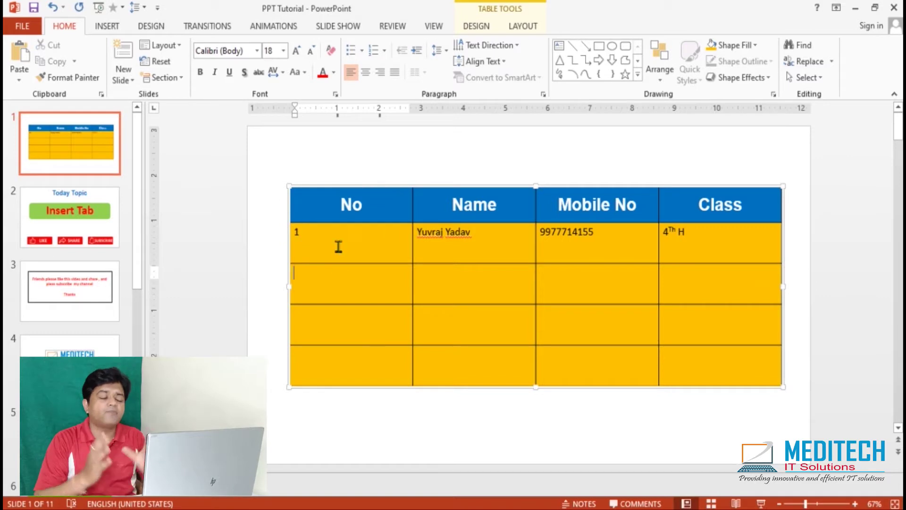
type("2")
left_click(418, 273)
type("M")
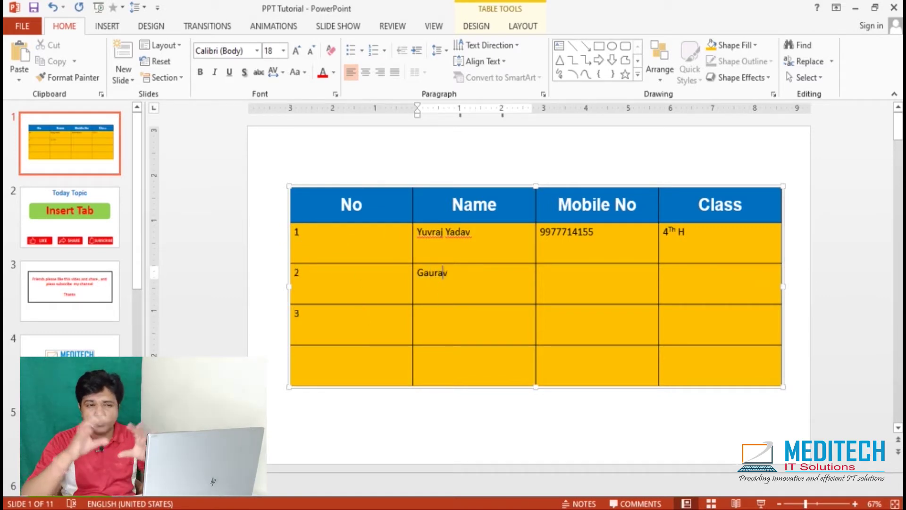
type("v")
key("Tab")
key("Tab")
type("5t")
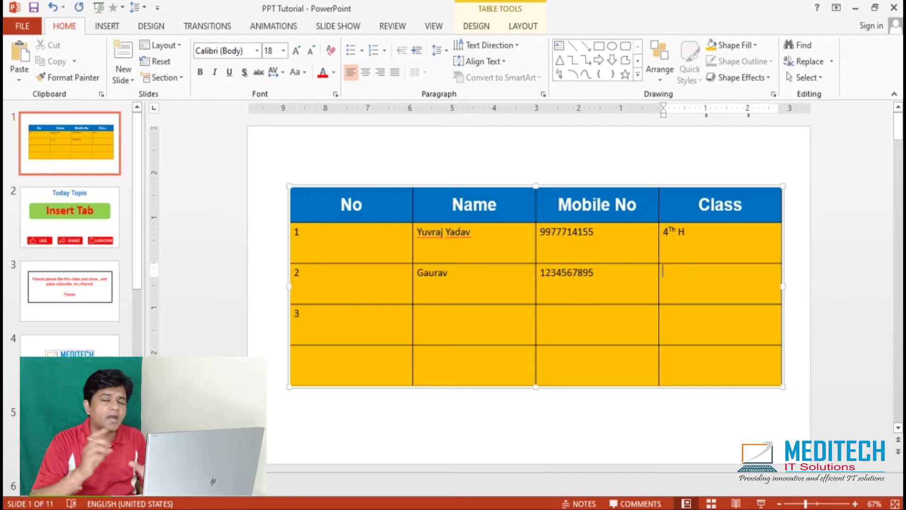
left_click(418, 313)
type("Ranu")
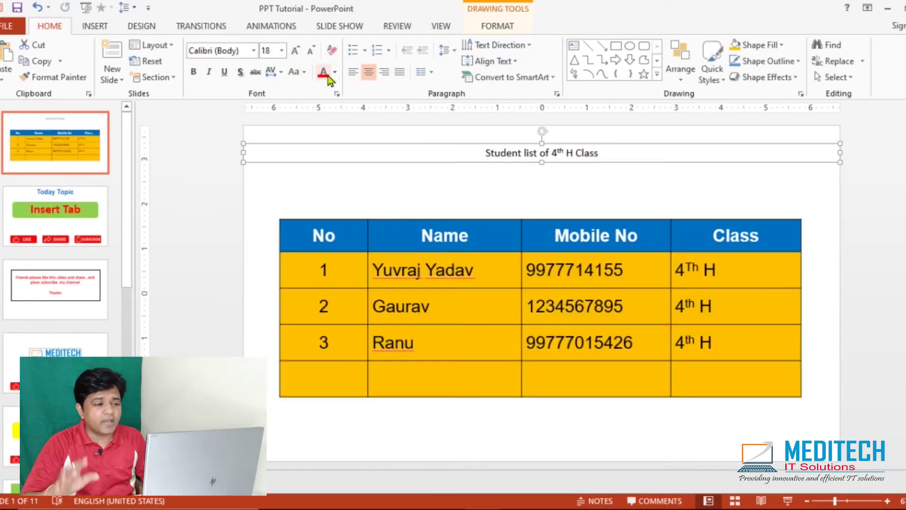
- Copy the three student rows and paste them as rows 4–6
left_click_drag(488, 196, 488, 167)
left_click(717, 329)
left_click_drag(717, 302, 329, 227)
key("ctrl+c")
key("ctrl+v")
type("456")
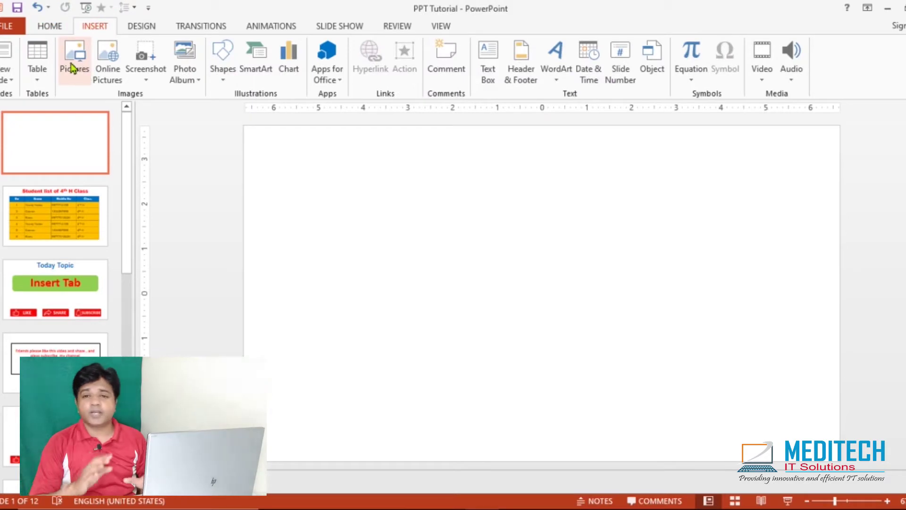
- Insert the tiger drawing picture from Downloads onto the slide
left_click(74, 71)
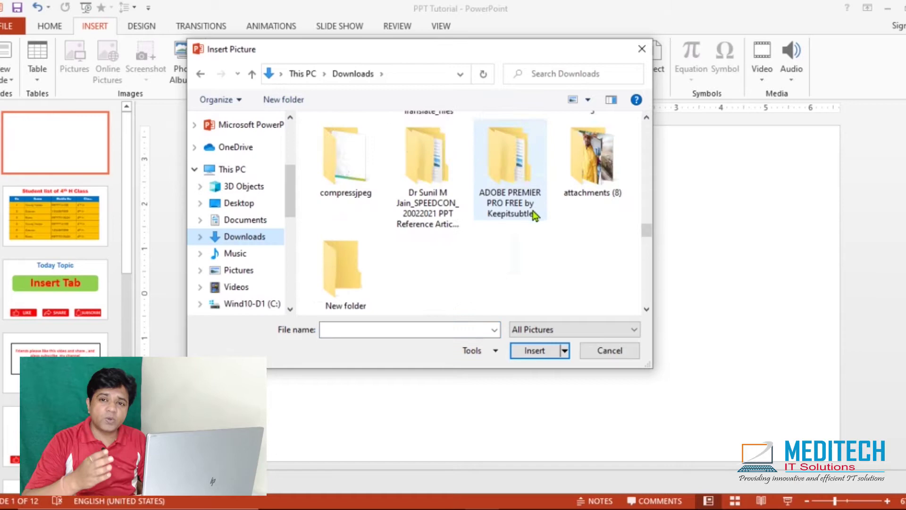
scroll(535, 215, "up", 2)
scroll(535, 216, "up", 1)
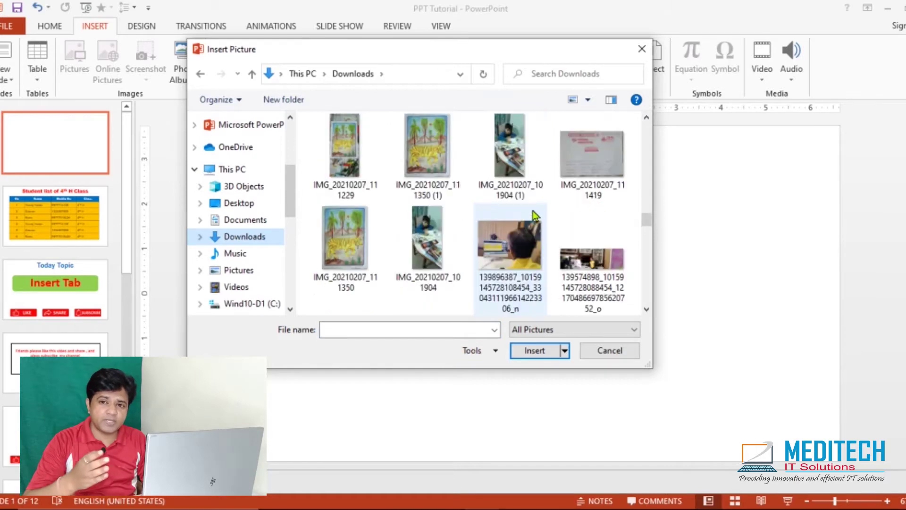
scroll(535, 215, "up", 1)
left_click(424, 240)
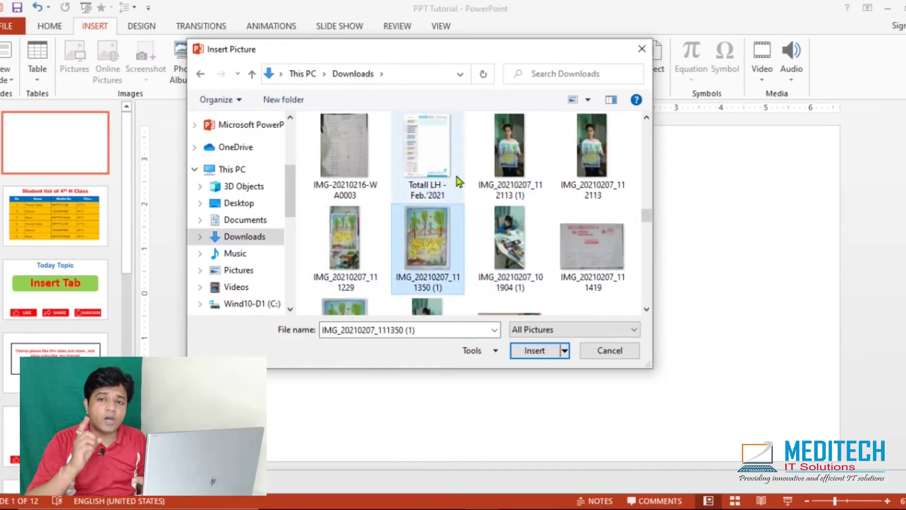
left_click(537, 353)
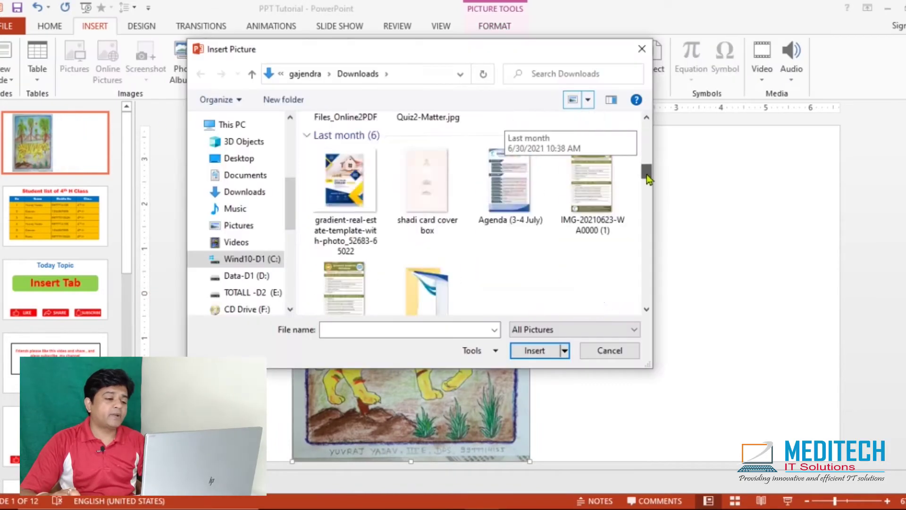
- Insert the child's photo beside the tiger drawing
scroll(515, 166, "down", 3)
scroll(514, 166, "down", 2)
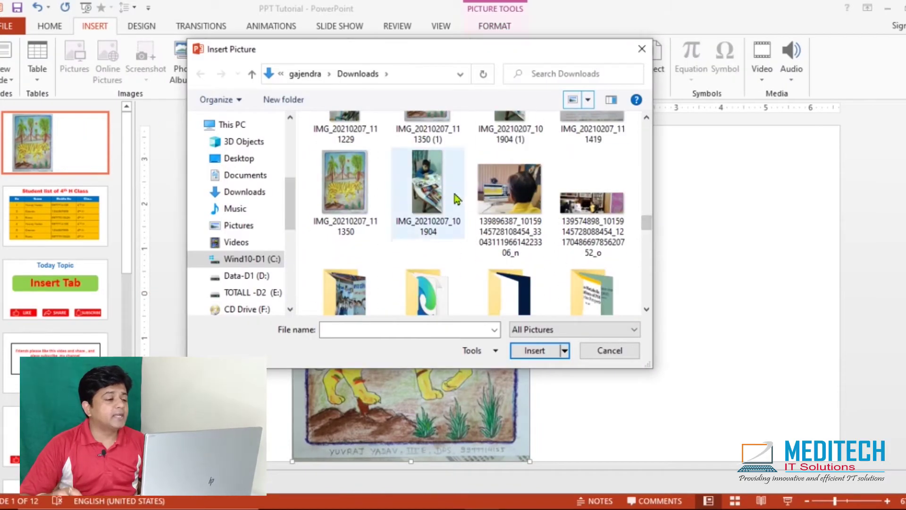
scroll(515, 166, "up", 2)
left_click(514, 167)
left_click(535, 350)
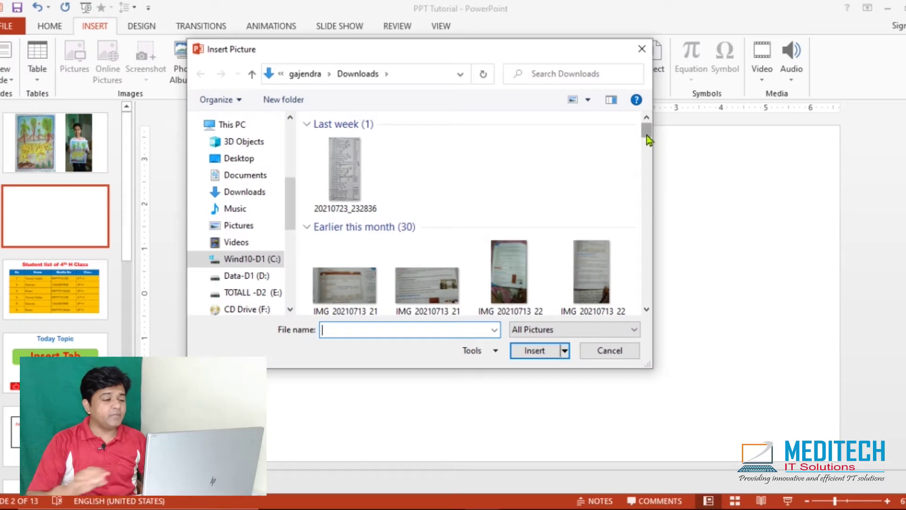
- Insert the blue spotlight background from 0004 Images files and move it to the top-left
scroll(432, 220, "down", 1)
scroll(431, 216, "down", 1)
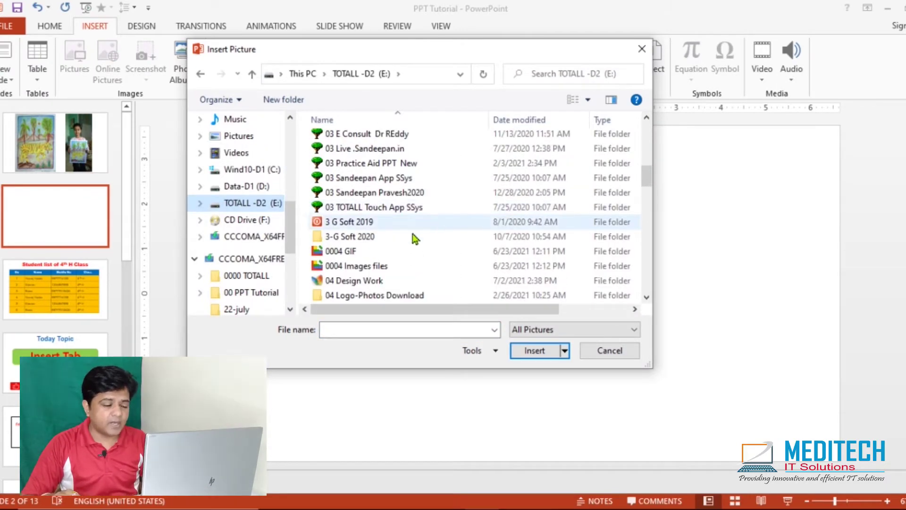
double_click(371, 267)
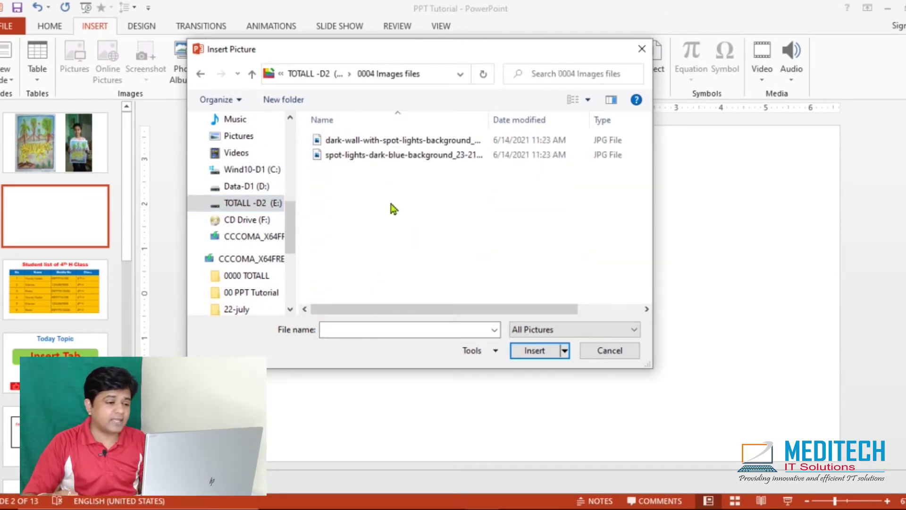
right_click(391, 203)
left_click(581, 228)
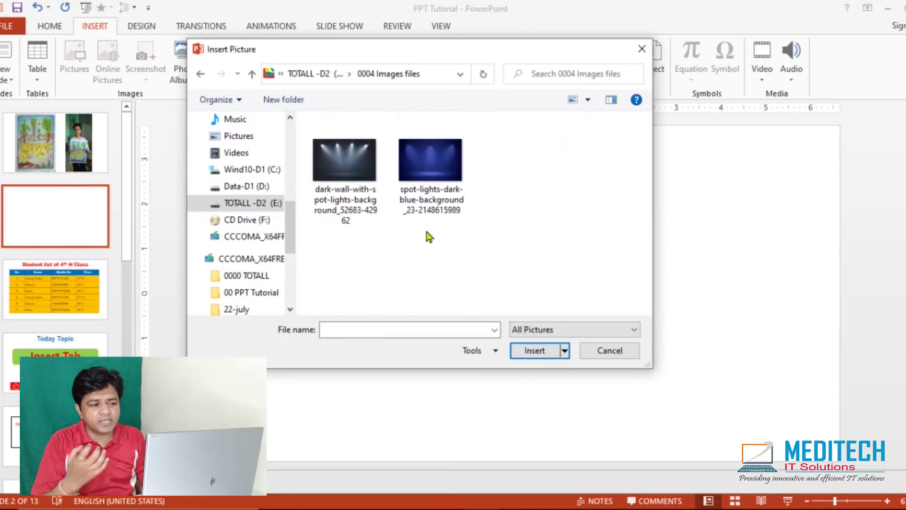
left_click(418, 140)
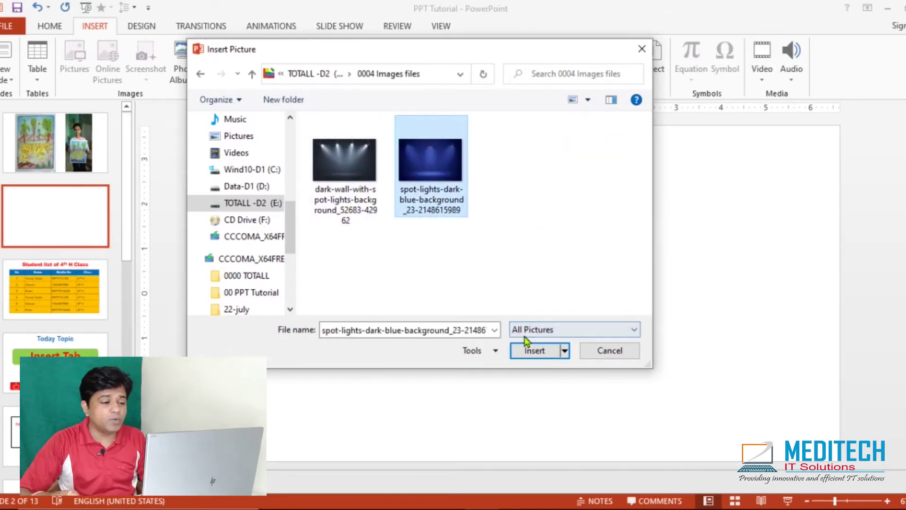
left_click(526, 341)
mouse_move(533, 301)
left_mouse_down()
mouse_move(392, 238)
mouse_move(391, 228)
left_mouse_up()
- Stretch the spotlight picture to 13.33" wide so it fills slide 2
mouse_move(535, 320)
left_mouse_down()
mouse_move(781, 418)
mouse_move(765, 400)
mouse_move(734, 393)
mouse_move(745, 406)
left_mouse_up()
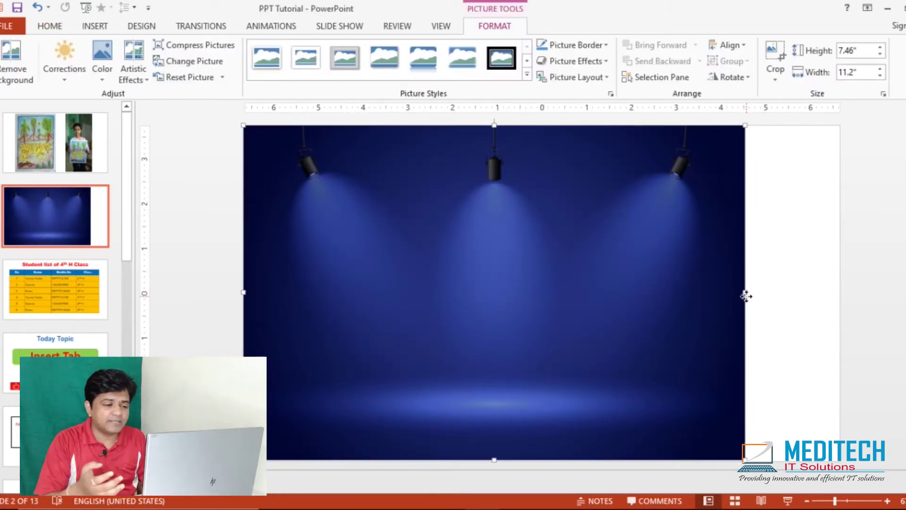
left_click_drag(755, 293, 840, 293)
left_click(208, 253)
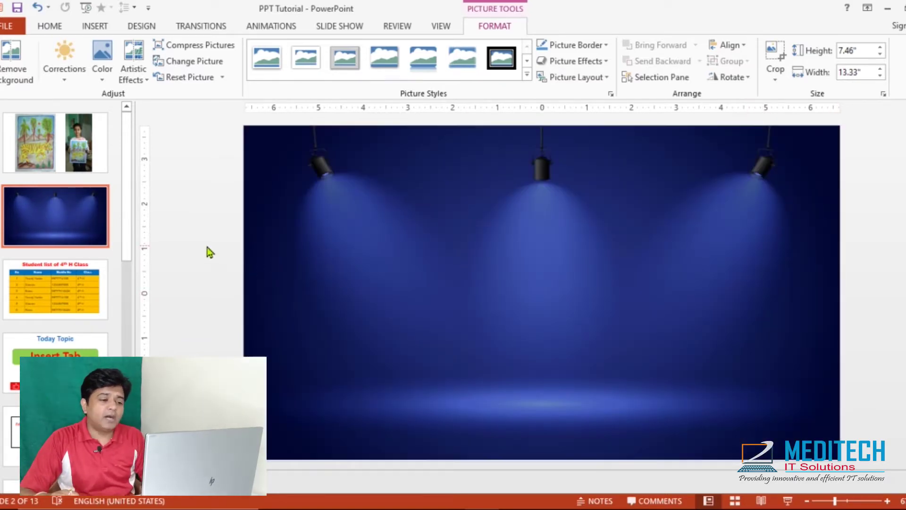
left_click(52, 166)
left_click(455, 215)
- Copy the tiger drawing from slide 1 and paste it onto the spotlight slide
right_click(455, 215)
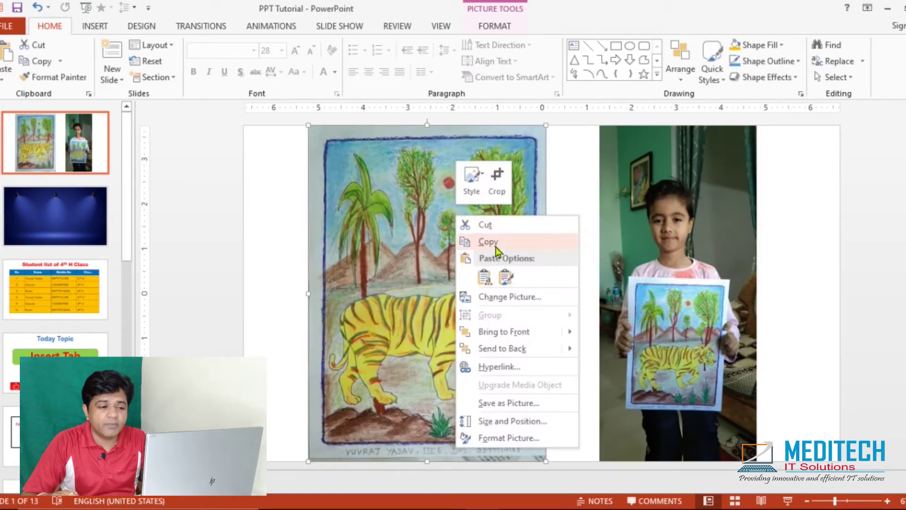
left_click(488, 246)
left_click(71, 222)
right_click(401, 260)
left_click(435, 323)
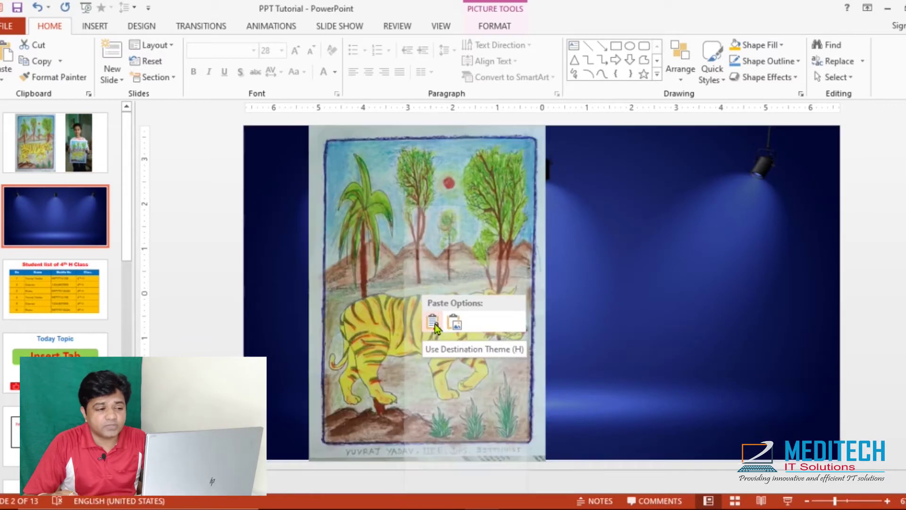
- Crop the tiger drawing's left edge, shrink it and move it left
left_click(493, 28)
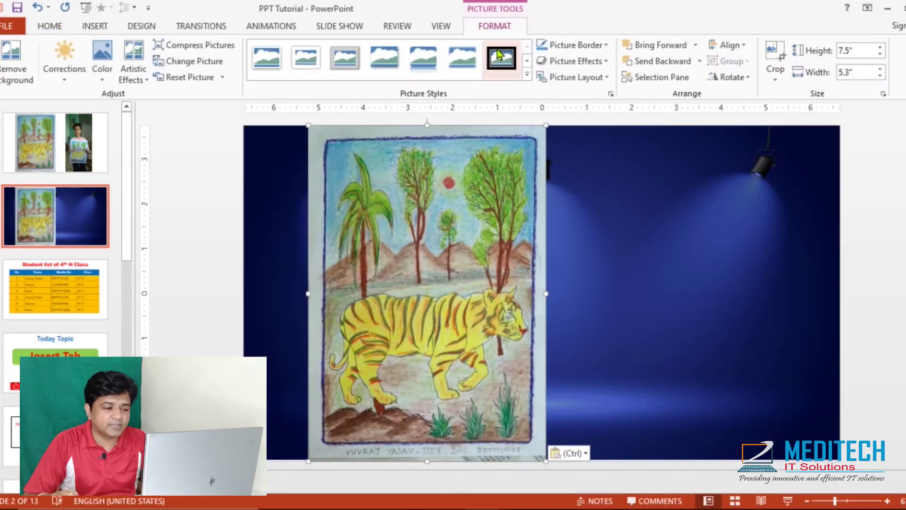
left_click(775, 62)
left_click_drag(321, 303, 325, 304)
left_click(661, 283)
left_click(537, 126)
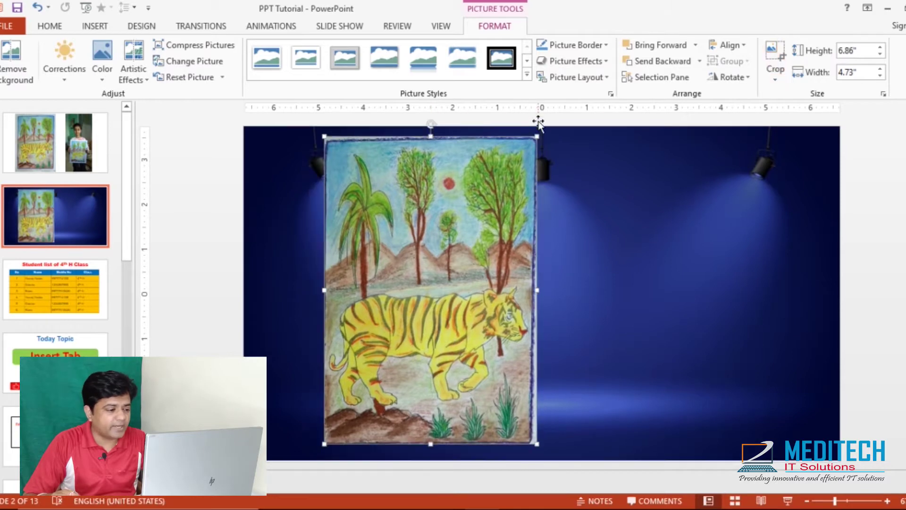
left_click_drag(538, 127, 460, 247)
left_click_drag(390, 323, 356, 294)
left_click(607, 245)
- Paste the child's photo, shrink it and position it next to the tiger drawing
right_click(608, 241)
left_click(613, 307)
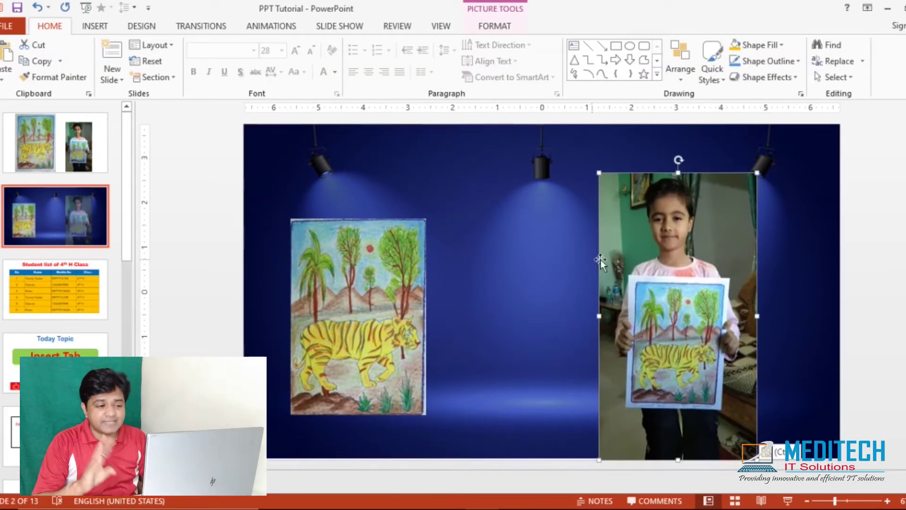
left_click_drag(601, 261, 474, 229)
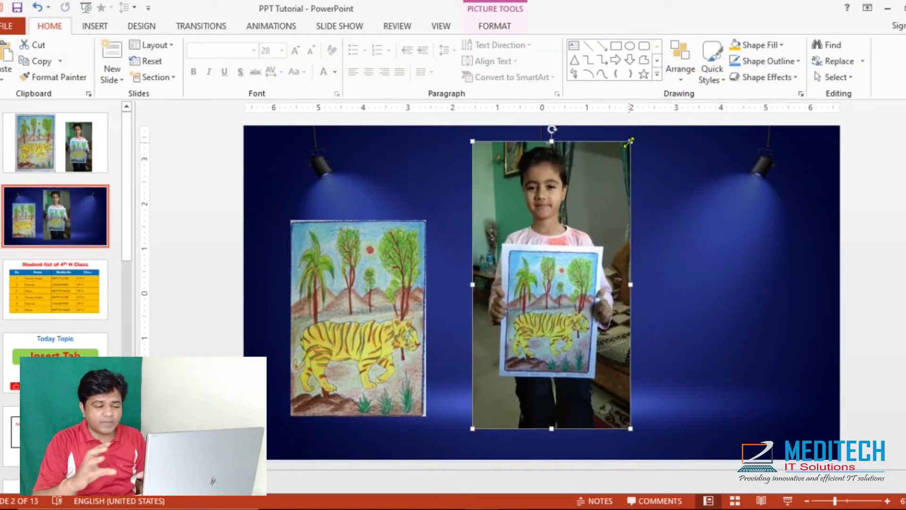
left_click_drag(629, 141, 580, 231)
left_click_drag(552, 297, 552, 285)
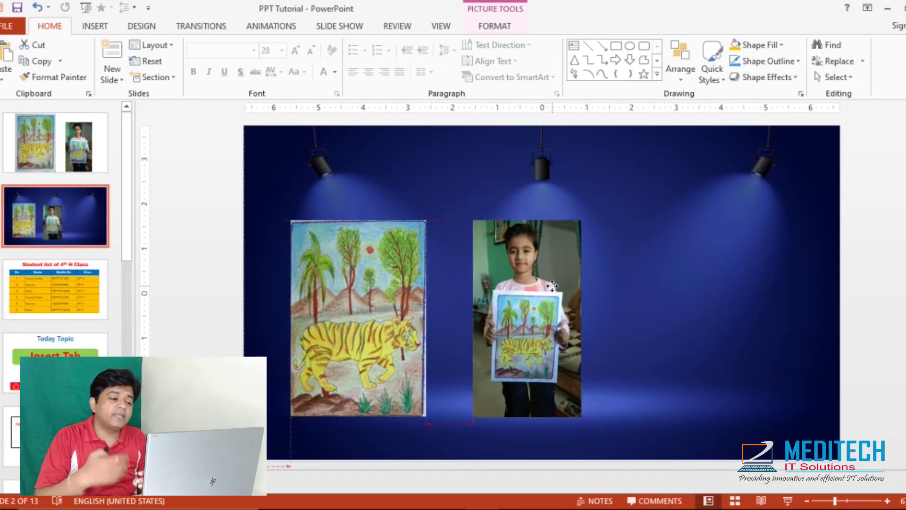
left_click_drag(515, 345, 530, 345)
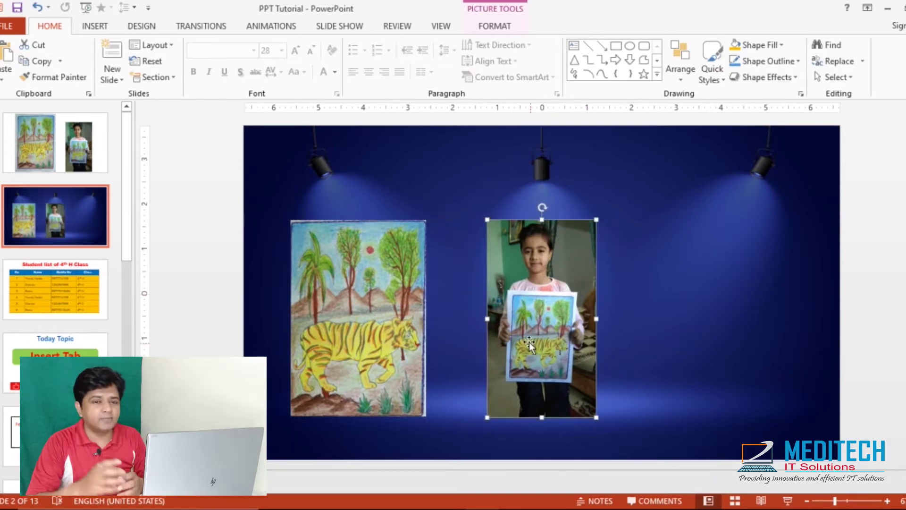
left_click(191, 235)
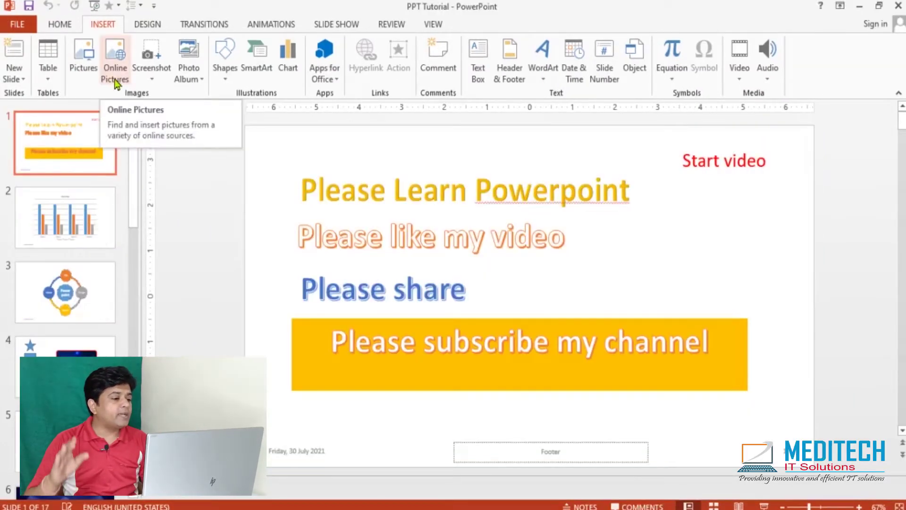
left_click(116, 83)
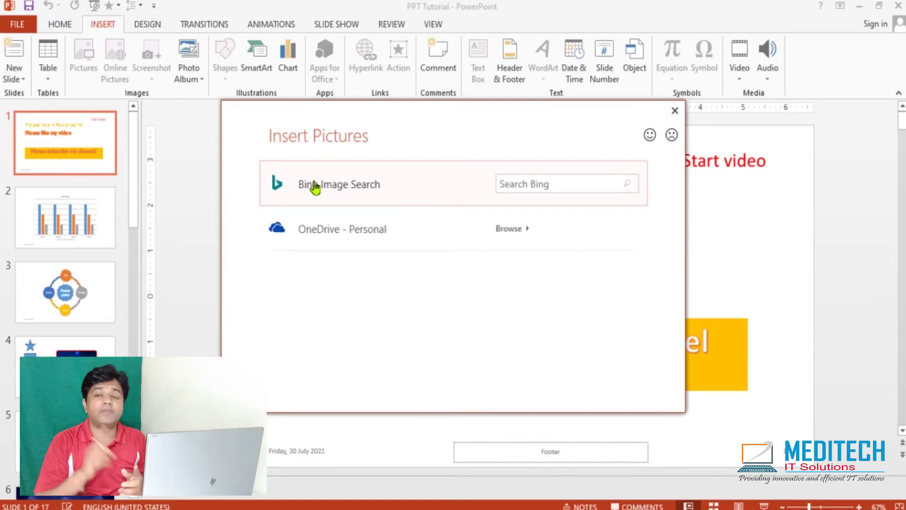
- Search online pictures for 'school' and insert two school building photos
left_click(315, 187)
type("school")
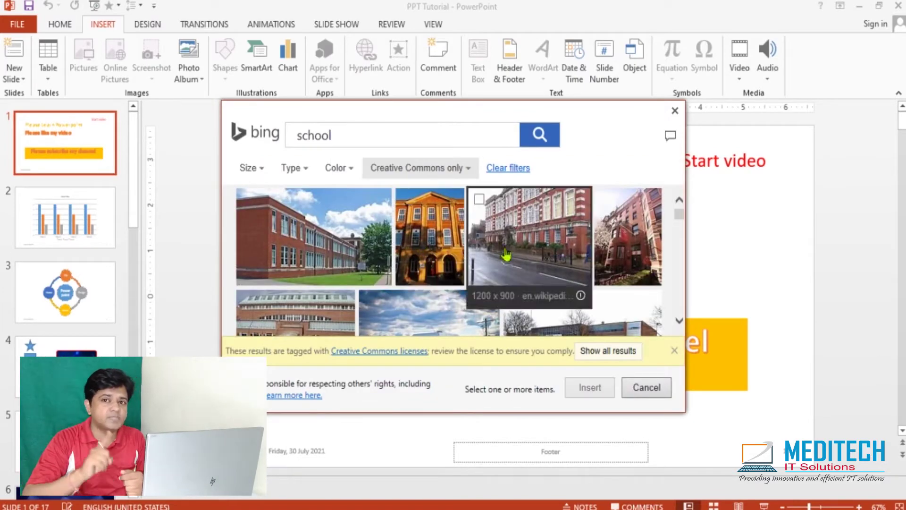
left_click(504, 255)
left_click(313, 236)
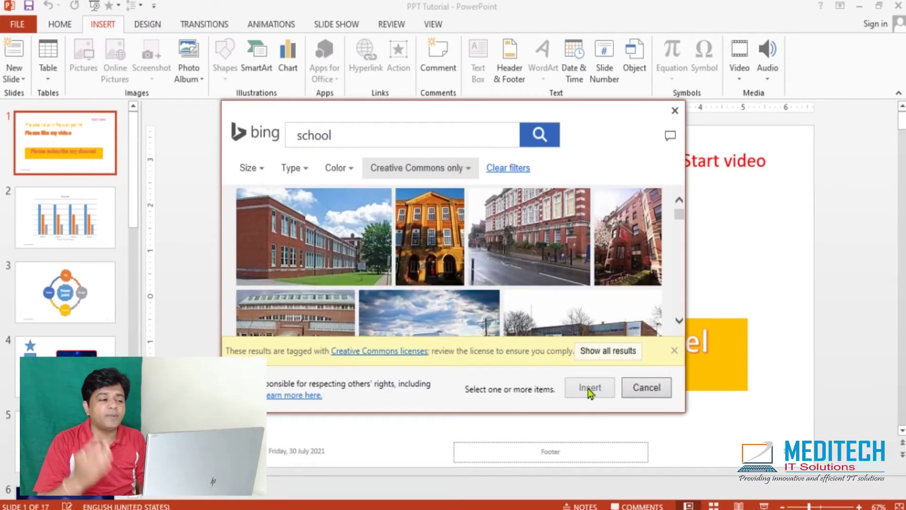
left_click(589, 387)
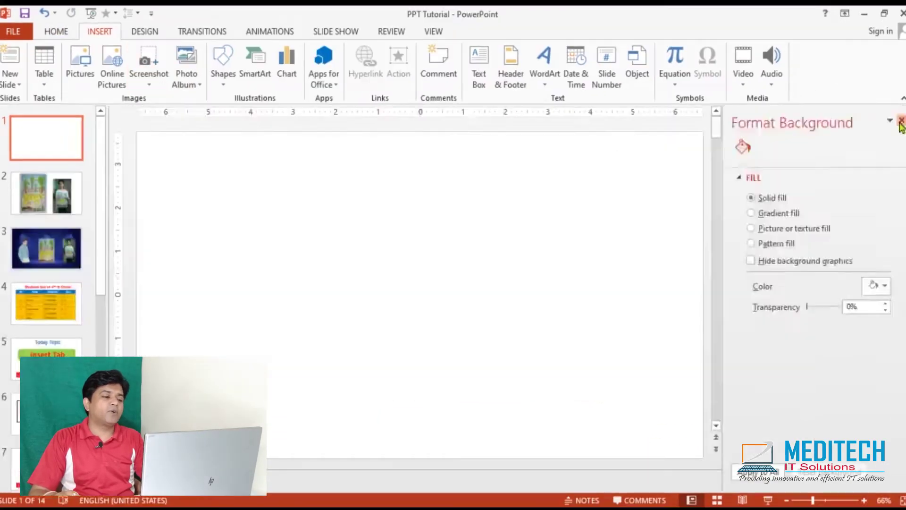
left_click(901, 121)
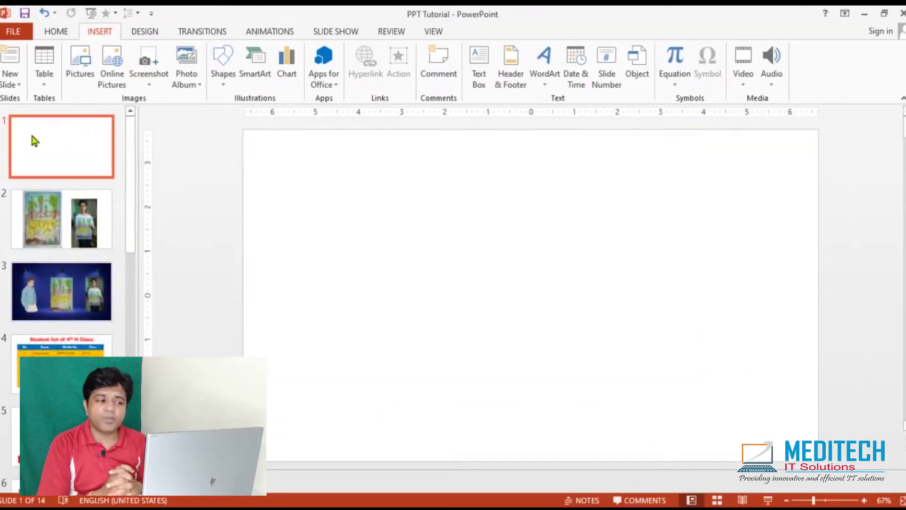
- Create a new photo album presentation from the MEDITECH banner picture on disk
left_click(185, 61)
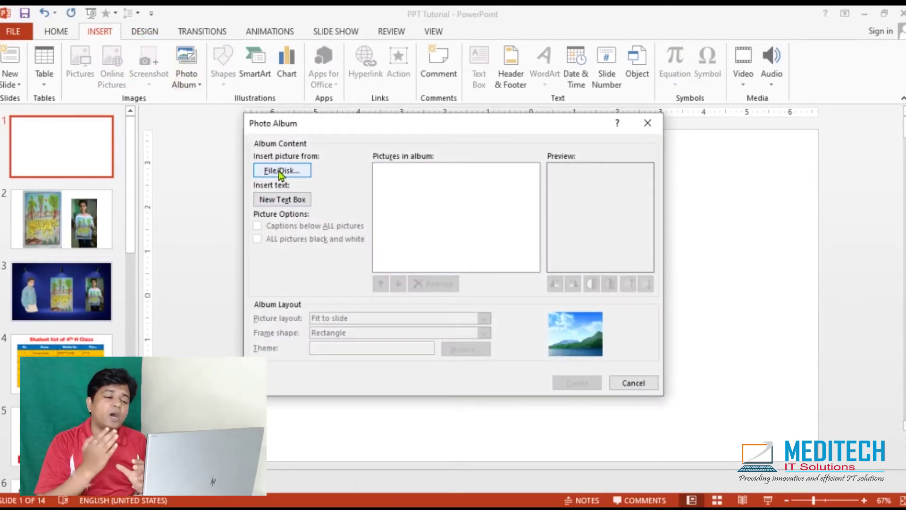
left_click(281, 174)
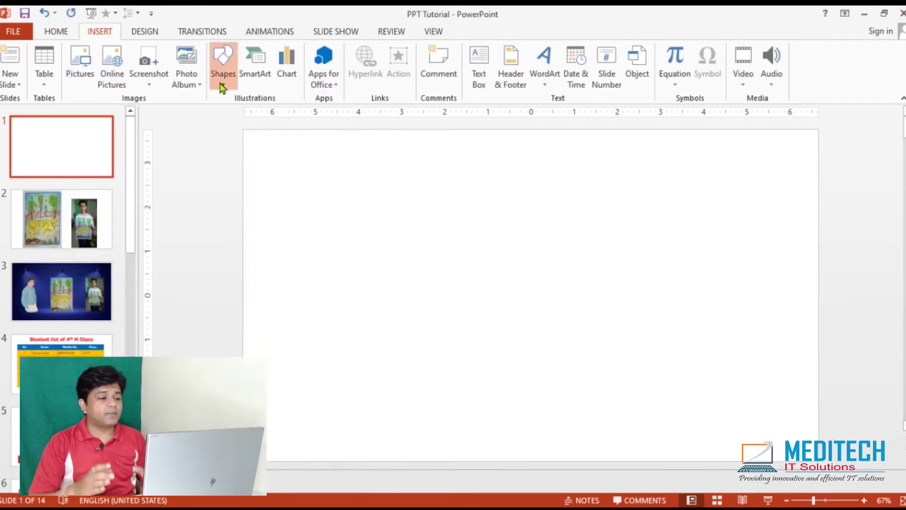
left_click(223, 61)
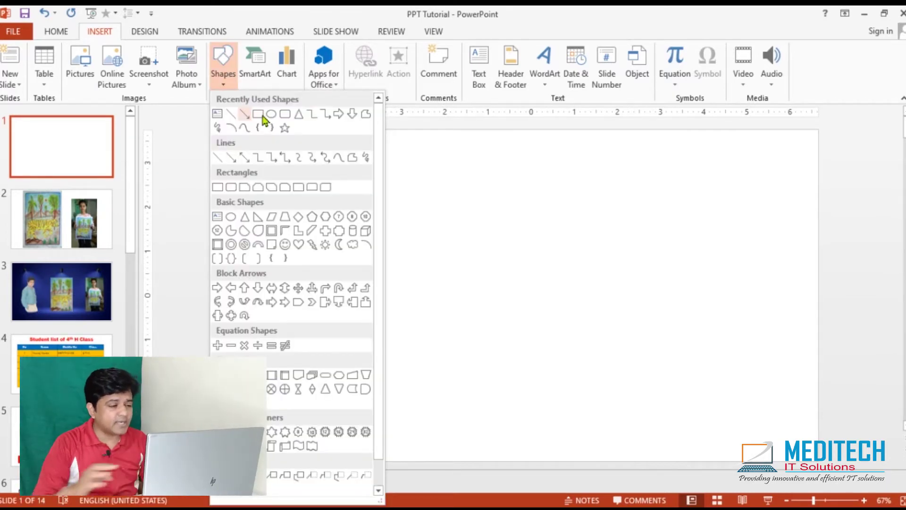
- Draw a blue square and a vertical line beside it on slide 1
left_click(259, 114)
left_click_drag(285, 162, 341, 214)
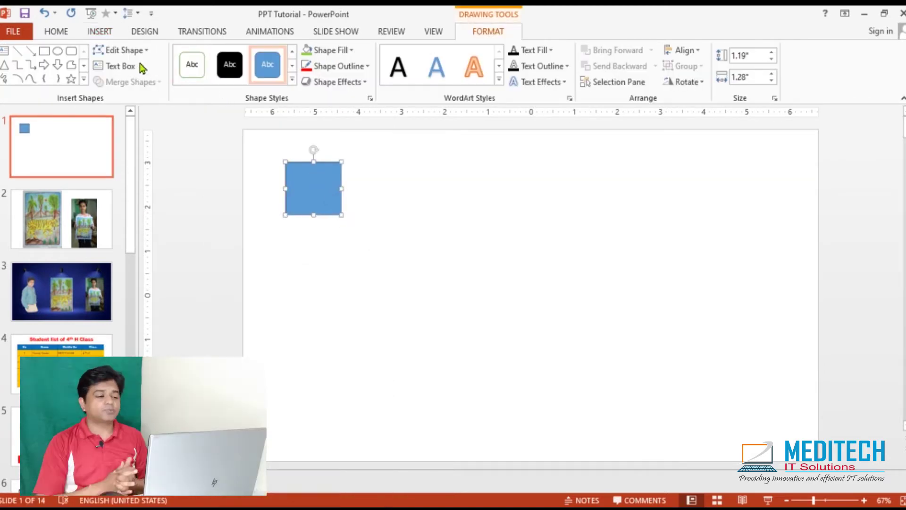
left_click(100, 31)
left_click(223, 76)
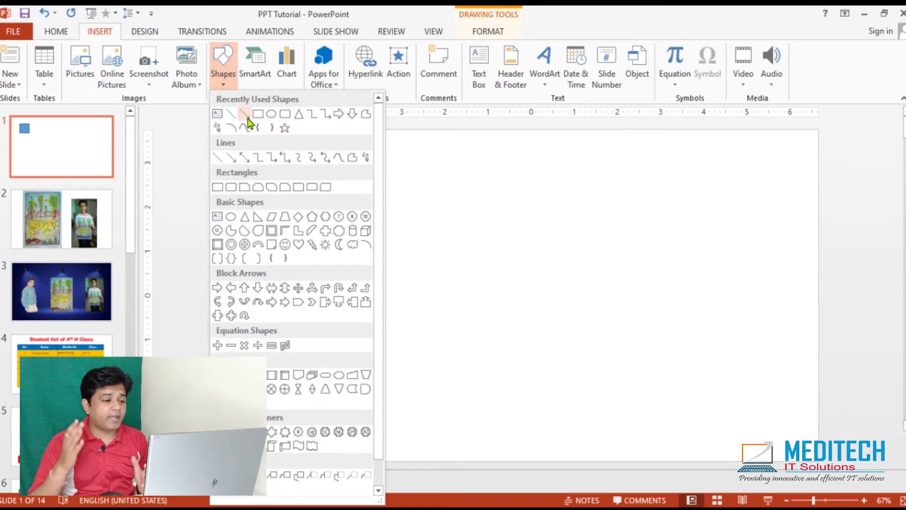
left_click(247, 117)
left_click_drag(380, 209, 380, 209)
- Draw a 5-point star to the right of the line, then select the line
left_click(100, 31)
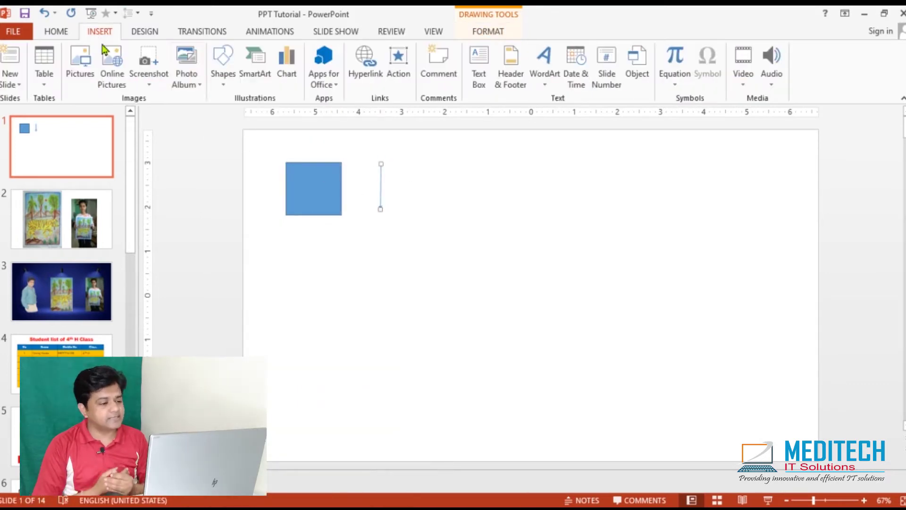
left_click(223, 67)
left_click(285, 128)
left_click_drag(417, 162, 476, 224)
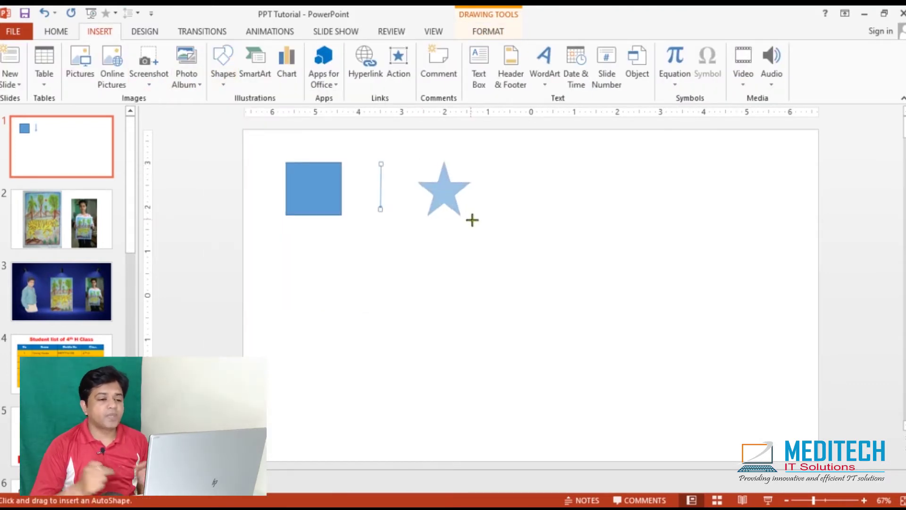
left_click(380, 203)
right_click(379, 202)
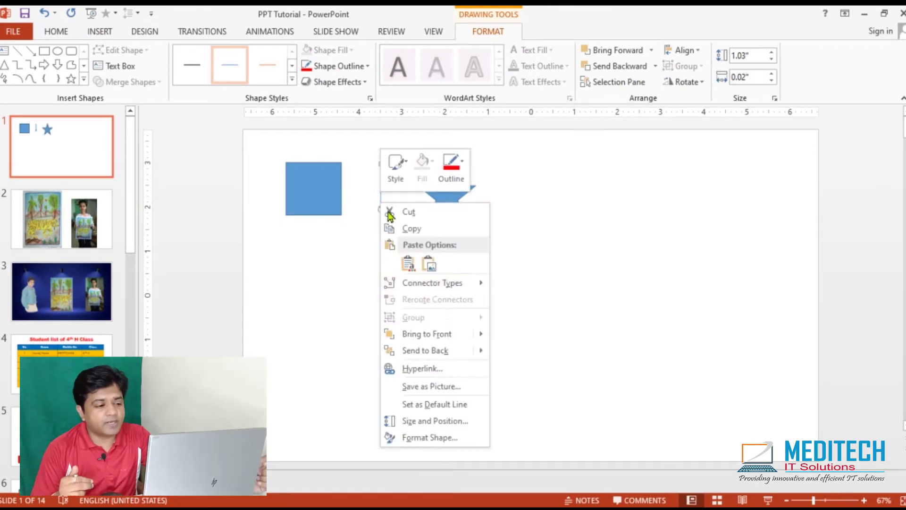
- Format the line as a red 5 pt arrow with Square cap type
left_click(408, 438)
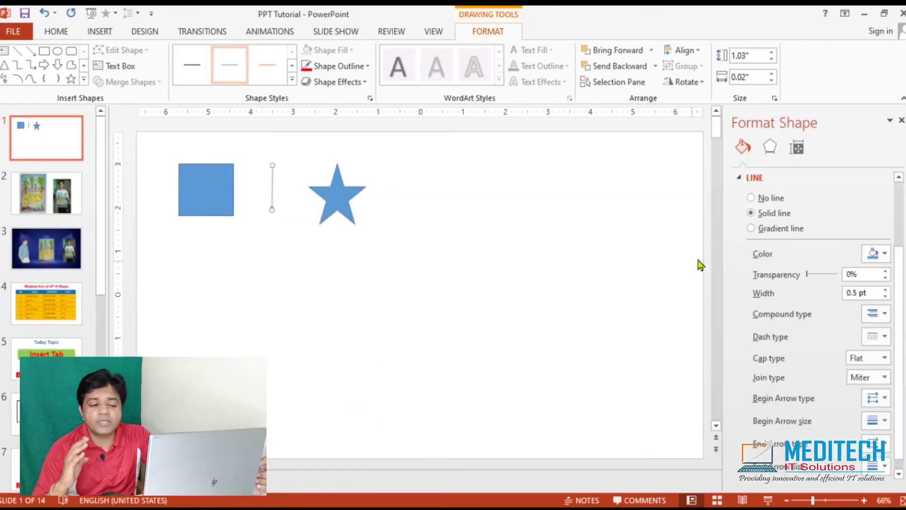
left_click(740, 179)
left_click(740, 281)
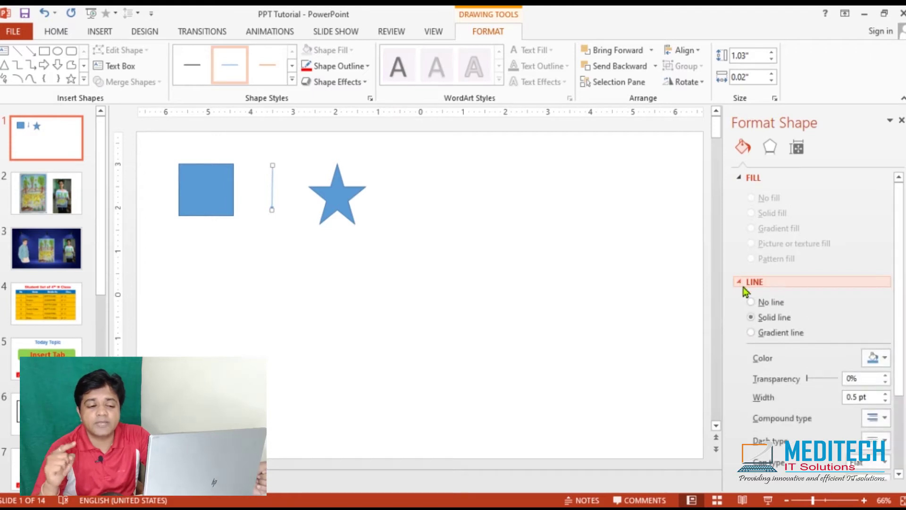
left_click(884, 360)
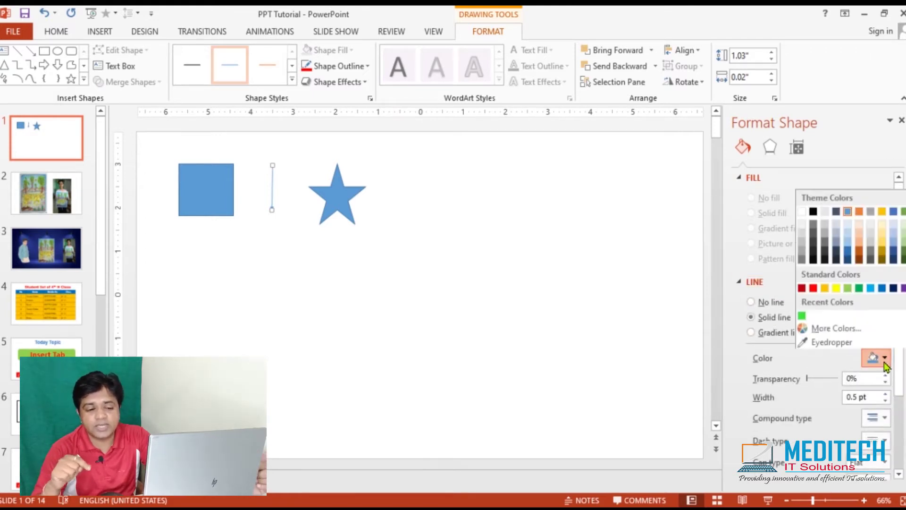
left_click(813, 287)
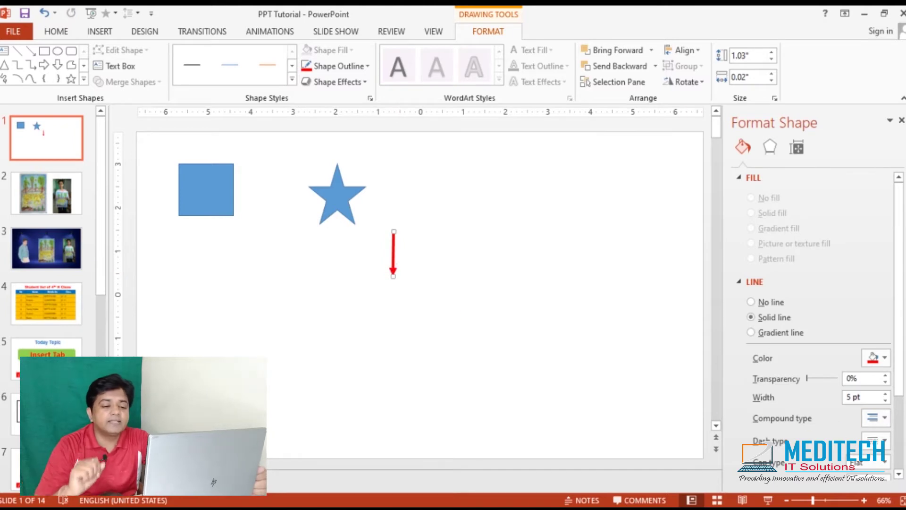
scroll(817, 321, "down", 5)
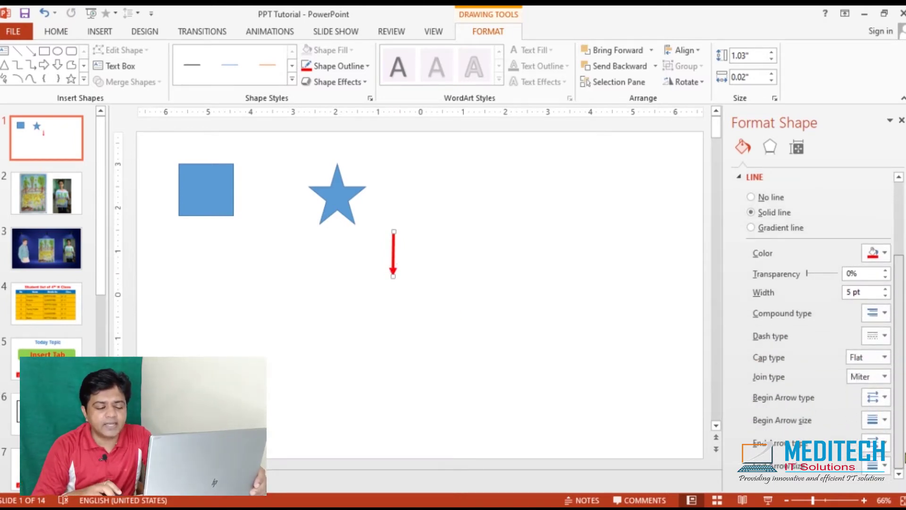
left_click(884, 358)
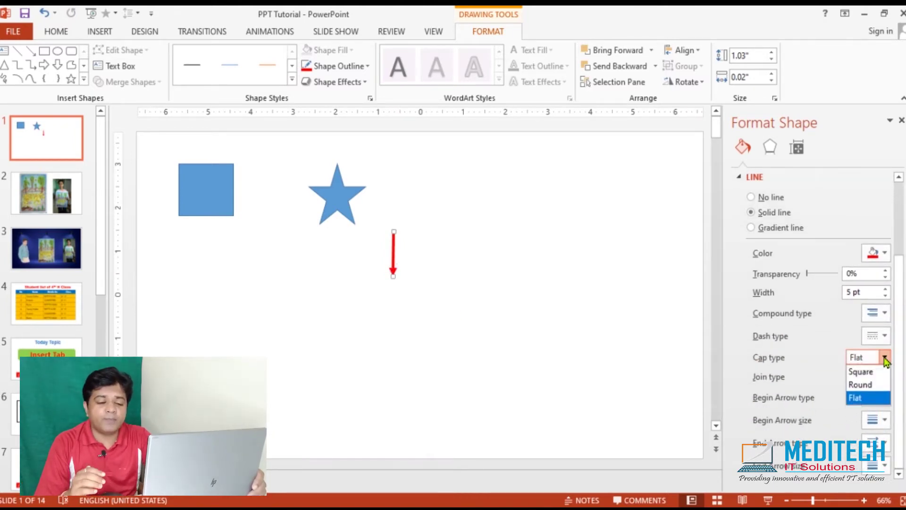
left_click(879, 374)
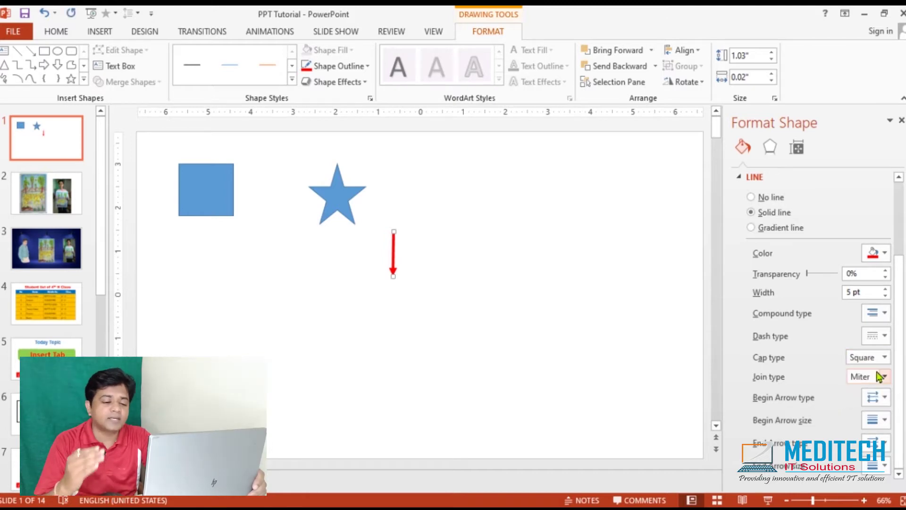
- Angle the red arrow up to the right and copy it
left_click(519, 307)
left_click(395, 250)
mouse_move(393, 250)
left_mouse_down()
mouse_move(436, 268)
mouse_move(524, 231)
mouse_move(512, 228)
left_mouse_up()
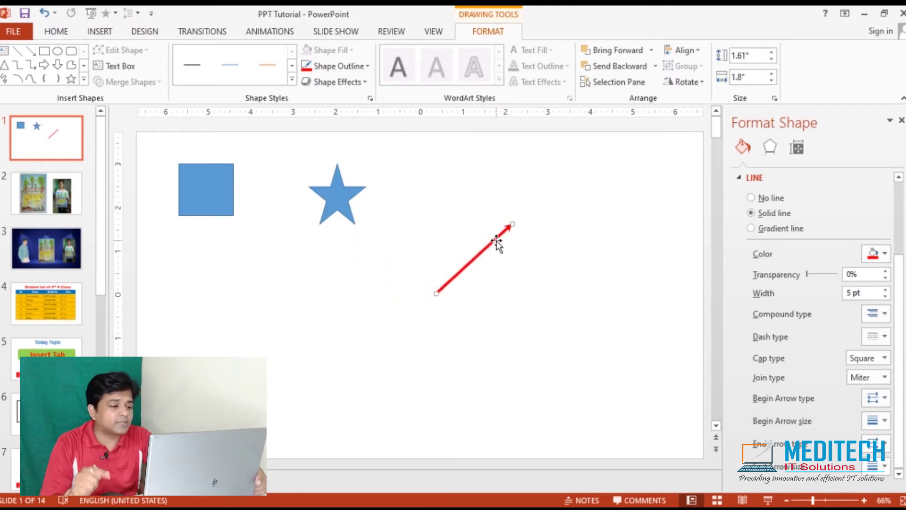
right_click(495, 240)
left_click(524, 269)
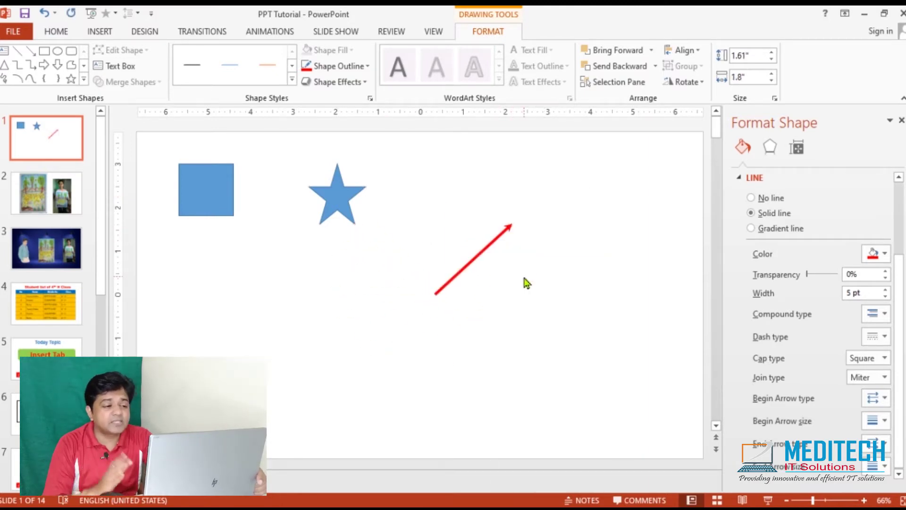
- Paste a second red arrow beside the original and make it horizontal
left_click(554, 308)
right_click(525, 276)
left_click(560, 304)
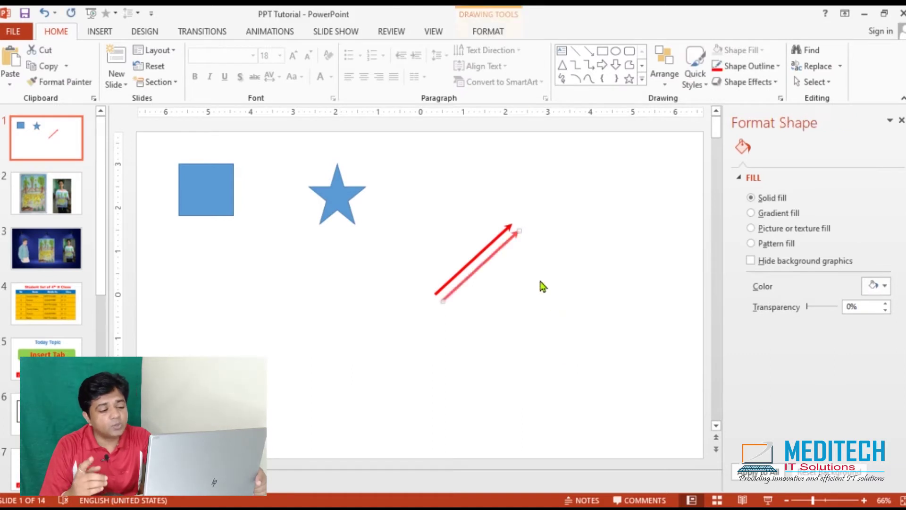
left_click_drag(498, 264, 460, 250)
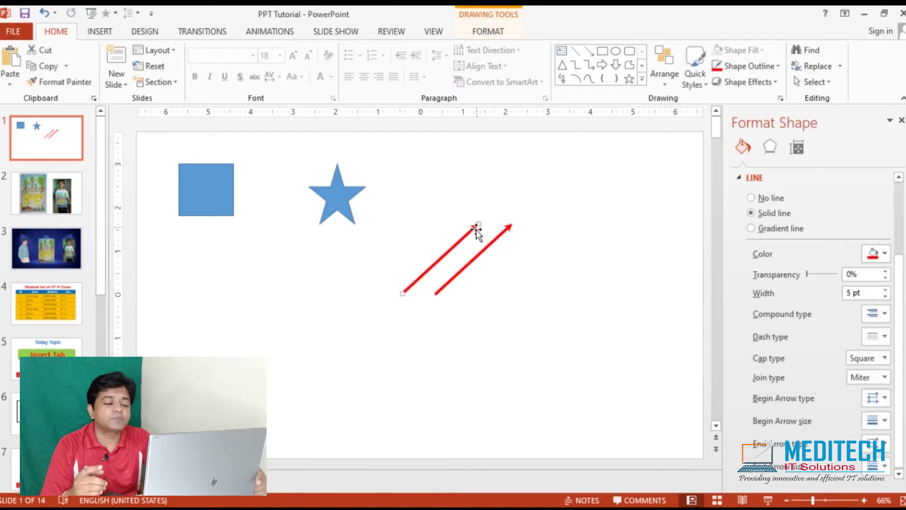
left_click_drag(402, 293, 419, 224)
- Place the star above the blue rectangle with both arrows horizontal beside it
mouse_move(221, 211)
left_mouse_down()
mouse_move(206, 253)
mouse_move(231, 372)
left_mouse_up()
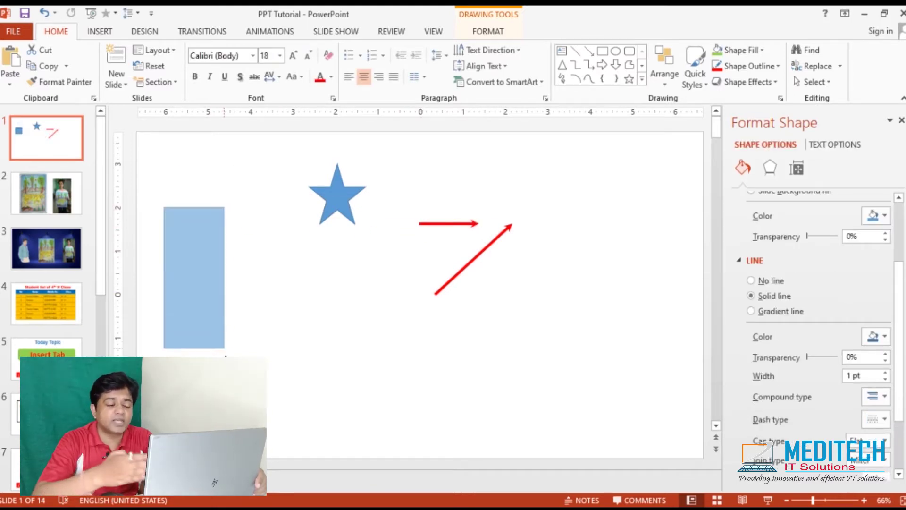
left_click(344, 213)
left_click_drag(198, 277, 194, 236)
mouse_move(337, 194)
left_mouse_down()
mouse_move(213, 165)
mouse_move(152, 179)
left_mouse_up()
left_click_drag(437, 228, 262, 280)
left_click_drag(472, 258, 381, 187)
mouse_move(421, 152)
left_mouse_down()
mouse_move(426, 208)
mouse_move(311, 298)
left_mouse_up()
left_click_drag(368, 293, 302, 308)
left_click(376, 285)
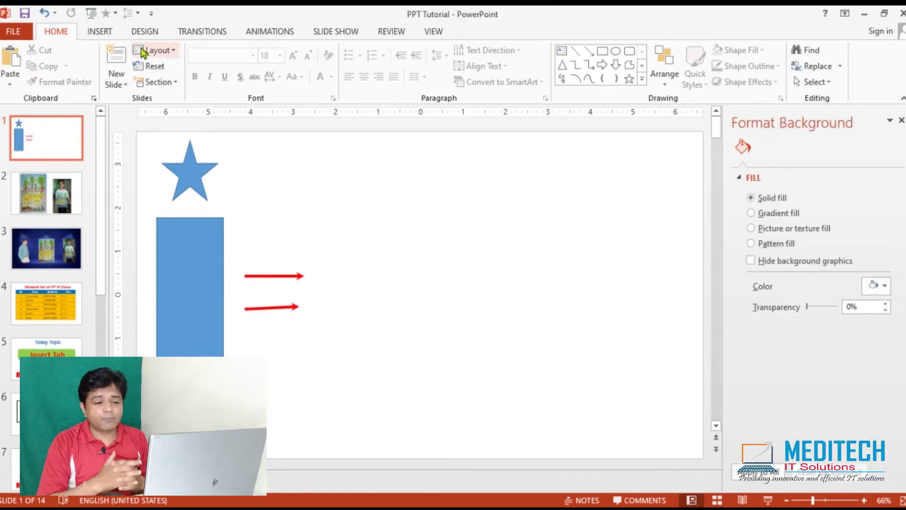
- Draw a rounded rectangle to the right of the arrows
left_click(99, 32)
left_click(223, 71)
left_click(270, 128)
mouse_move(363, 208)
left_mouse_down()
mouse_move(592, 330)
mouse_move(611, 364)
left_mouse_up()
left_click_drag(511, 329, 484, 312)
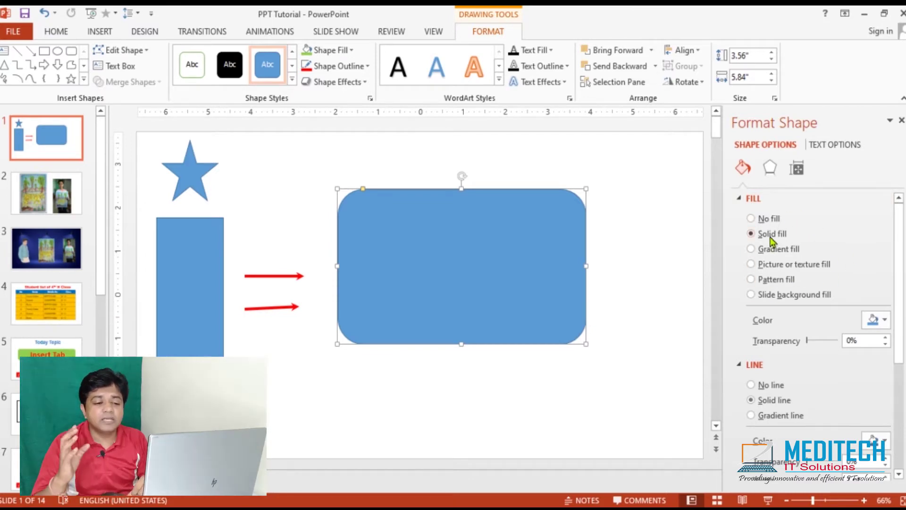
- Try orange, orange radial and yellow linear gradient fills, then choose Picture or texture fill
left_click(884, 322)
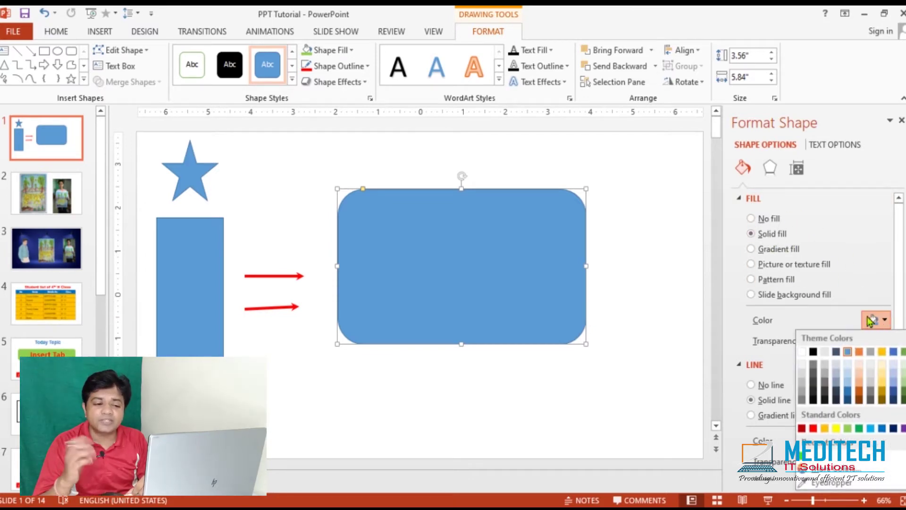
left_click(859, 353)
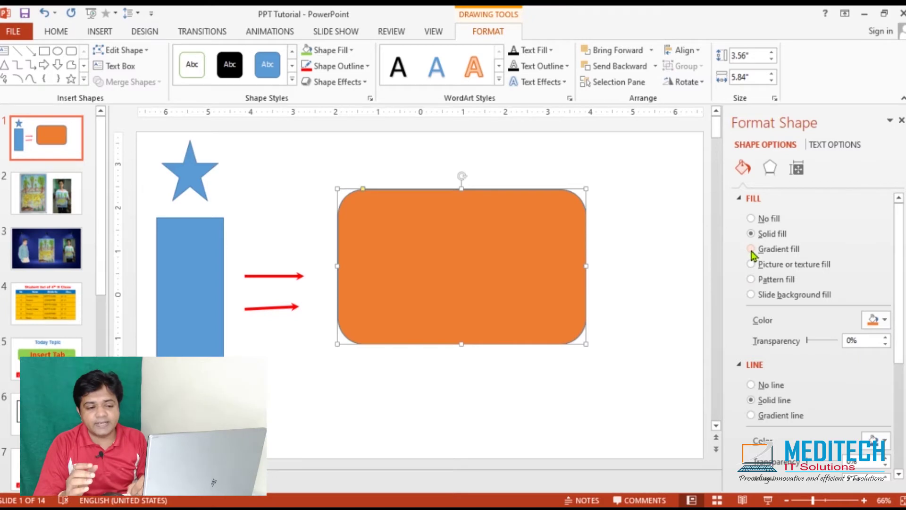
left_click(751, 249)
left_click(885, 321)
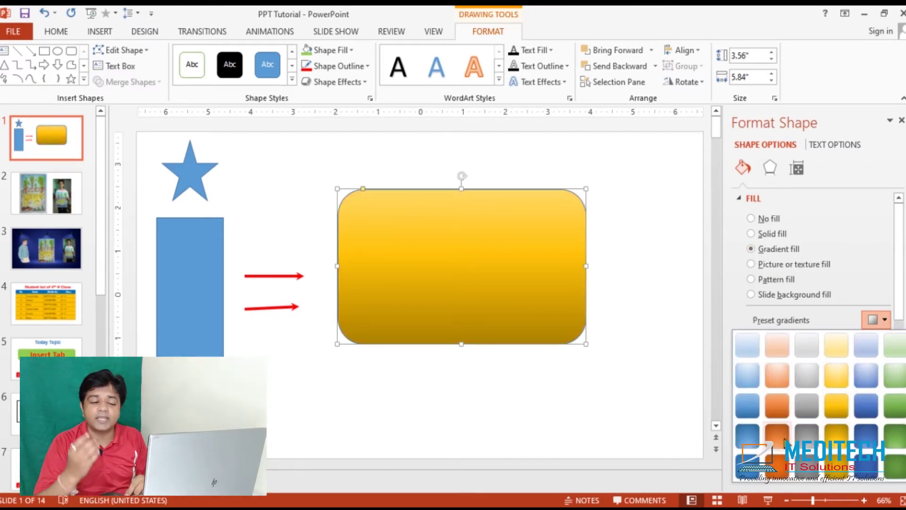
left_click(777, 439)
left_click(880, 319)
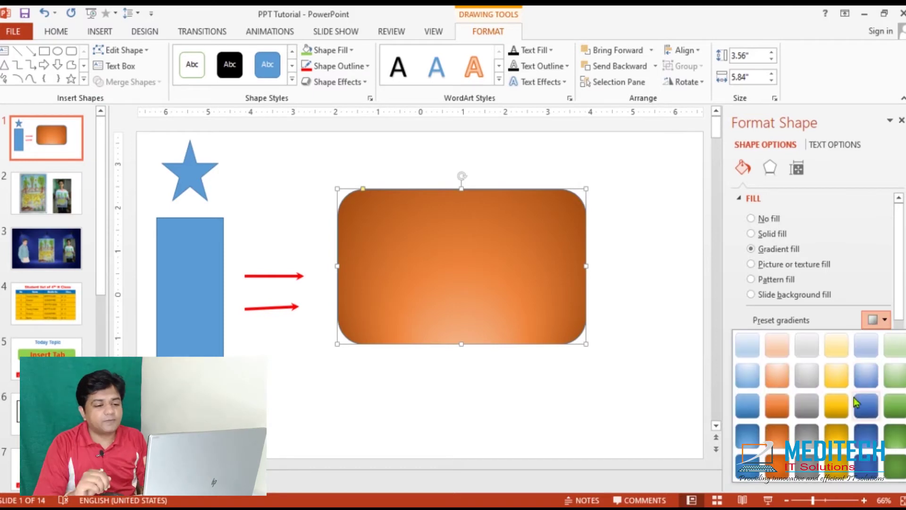
left_click(841, 407)
left_click(751, 264)
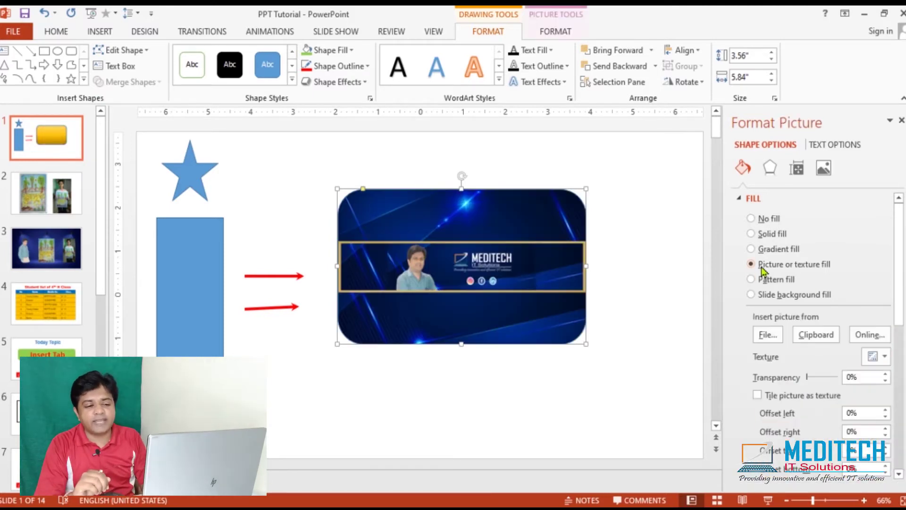
- Fill the rounded rectangle with the banner image file
left_click(768, 335)
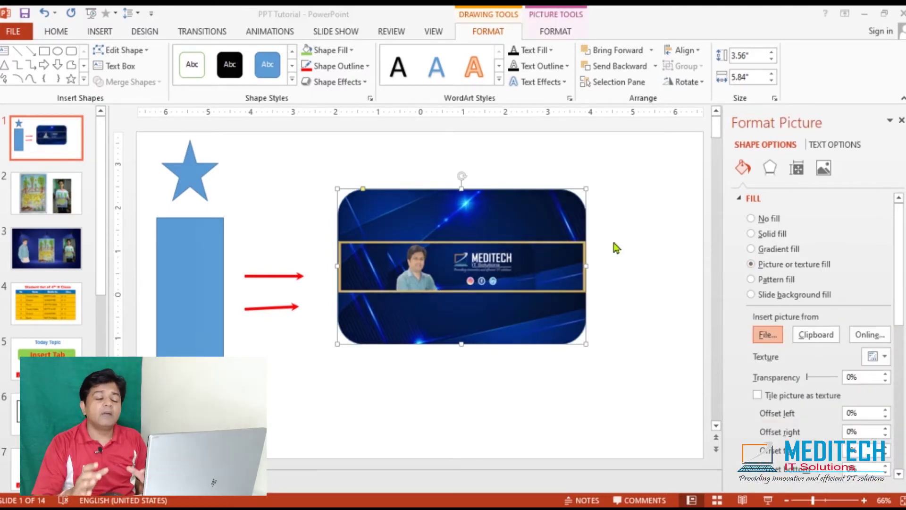
left_click(423, 189)
left_click(523, 352)
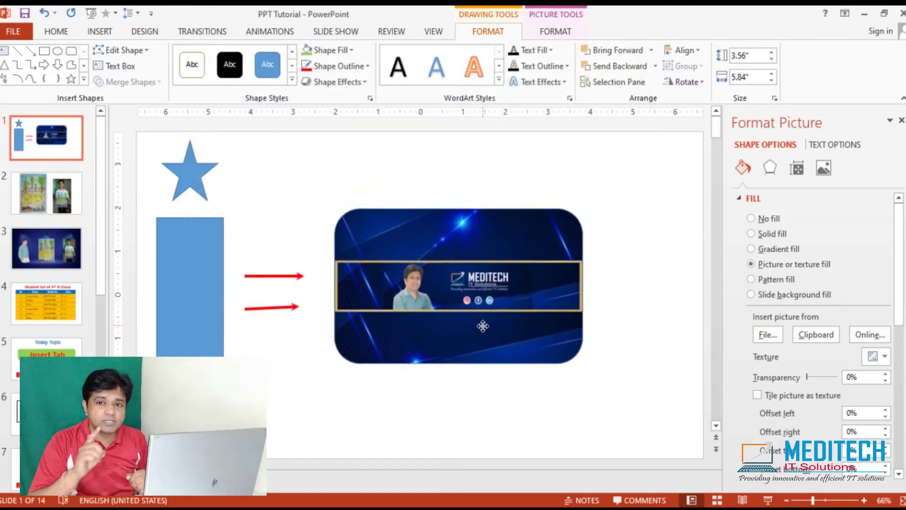
- Enlarge the picture shape to 4.92 by 7.76 inches, keeping its picture fill
left_click_drag(482, 322, 496, 320)
left_click_drag(598, 354, 679, 415)
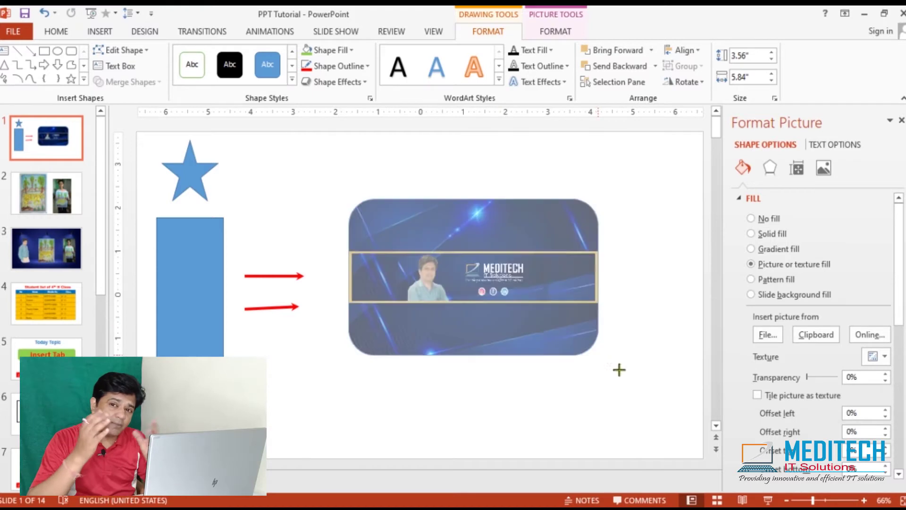
left_click_drag(597, 370, 583, 333)
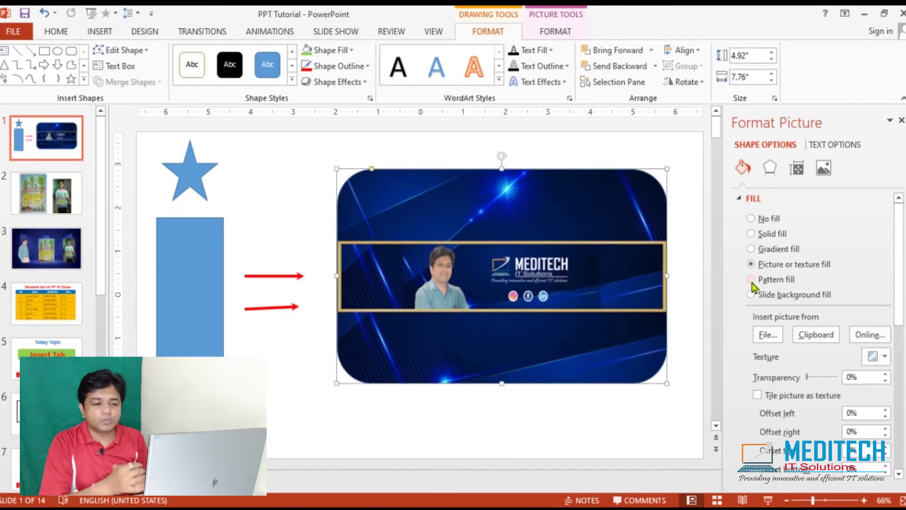
left_click(750, 279)
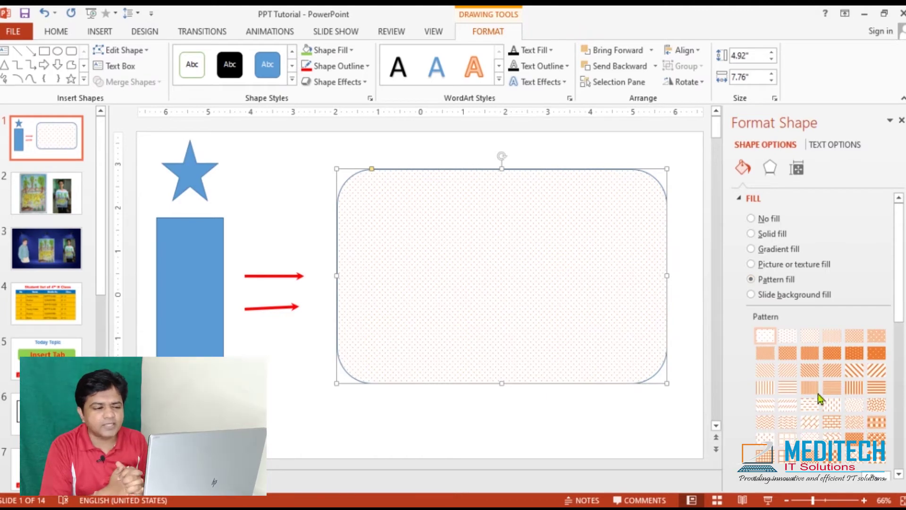
left_click(750, 264)
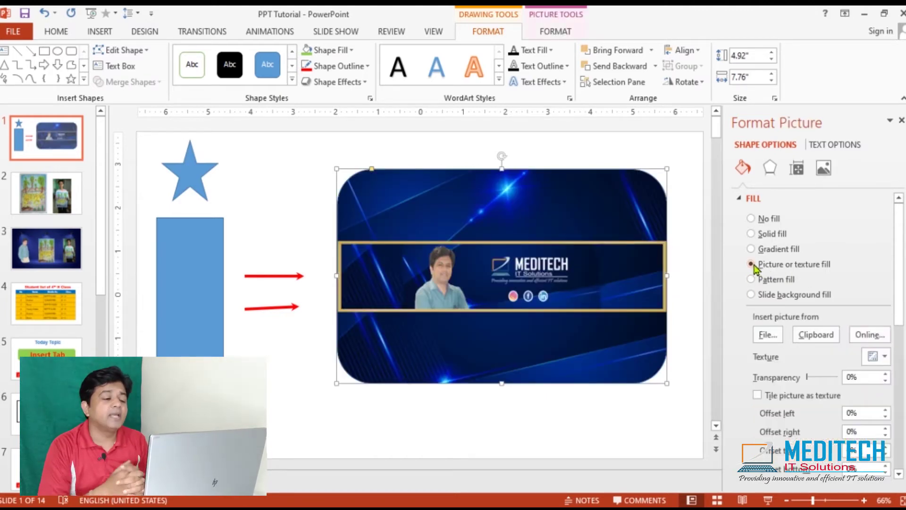
left_click_drag(613, 284, 604, 275)
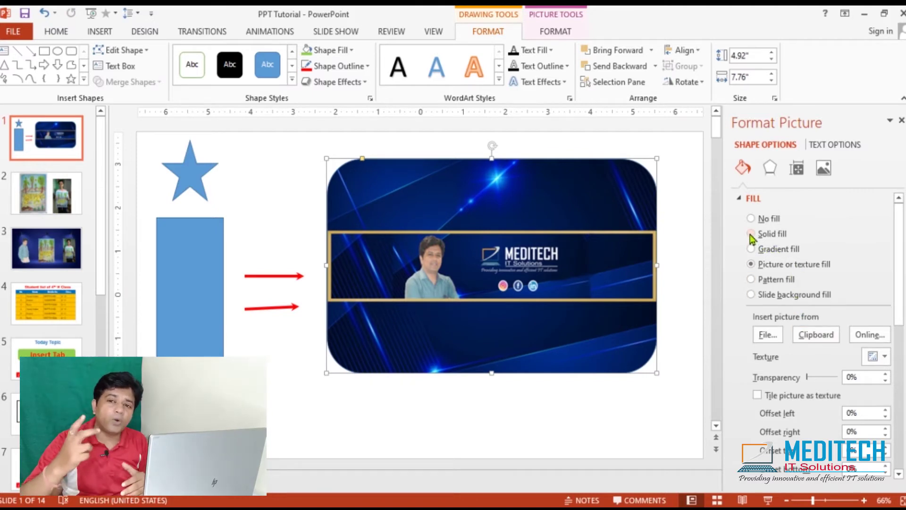
- Give the banner shape a solid red outline 6 pt wide
left_click(750, 198)
key("ctrl+z")
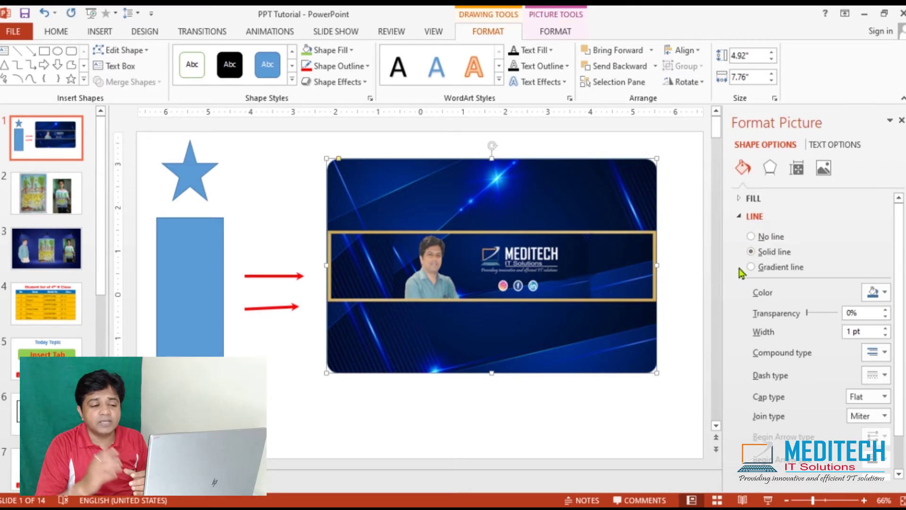
left_click(885, 295)
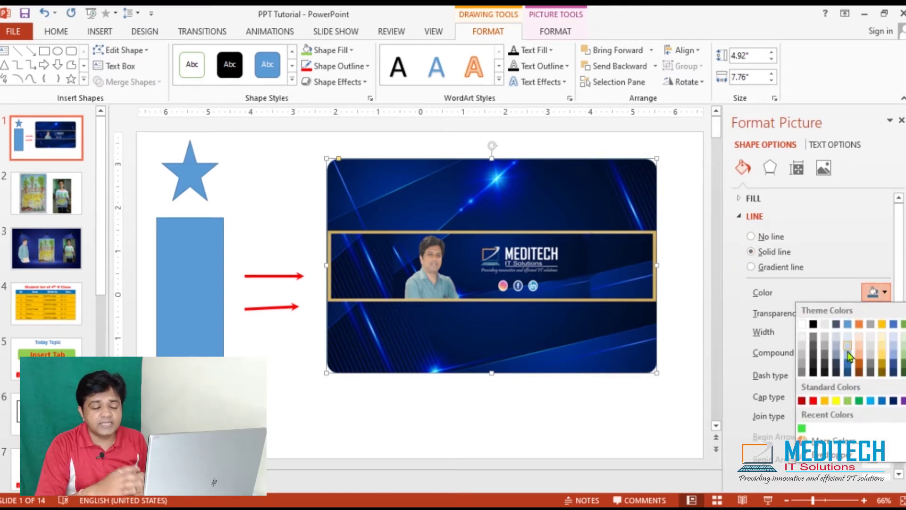
left_click(813, 401)
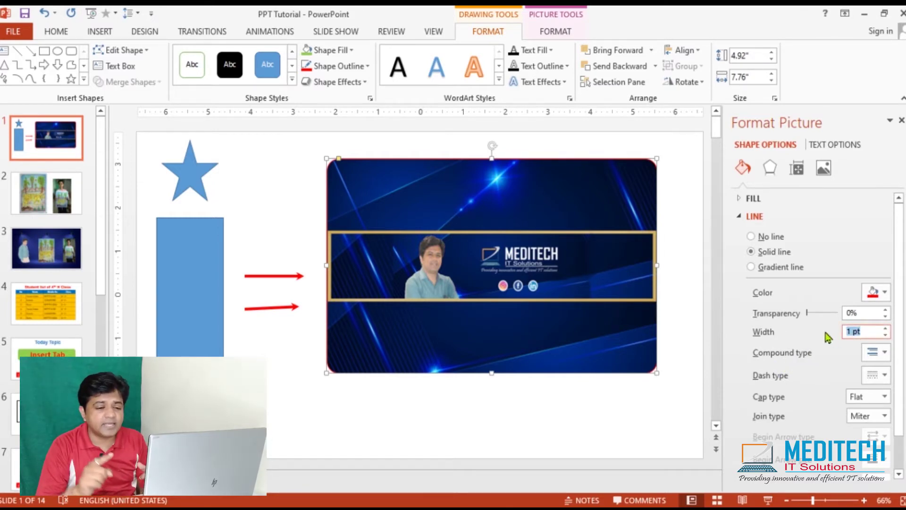
type("6")
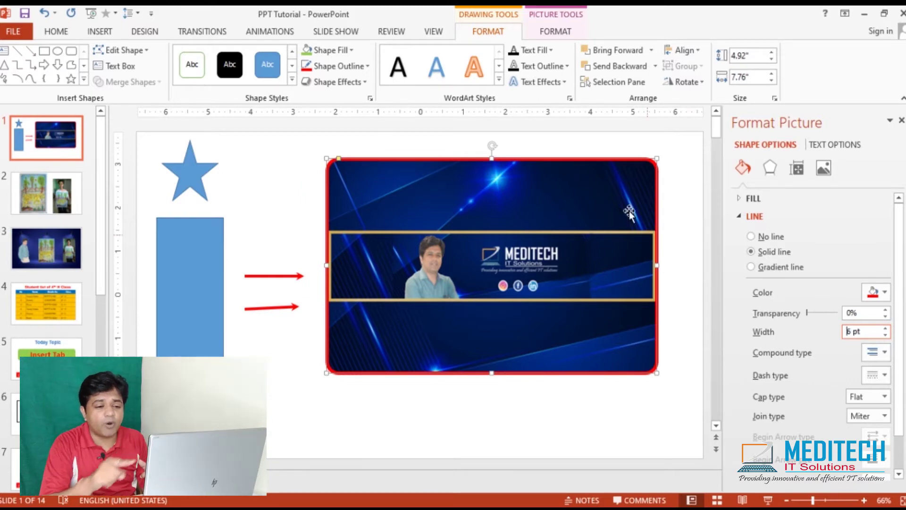
left_click(341, 407)
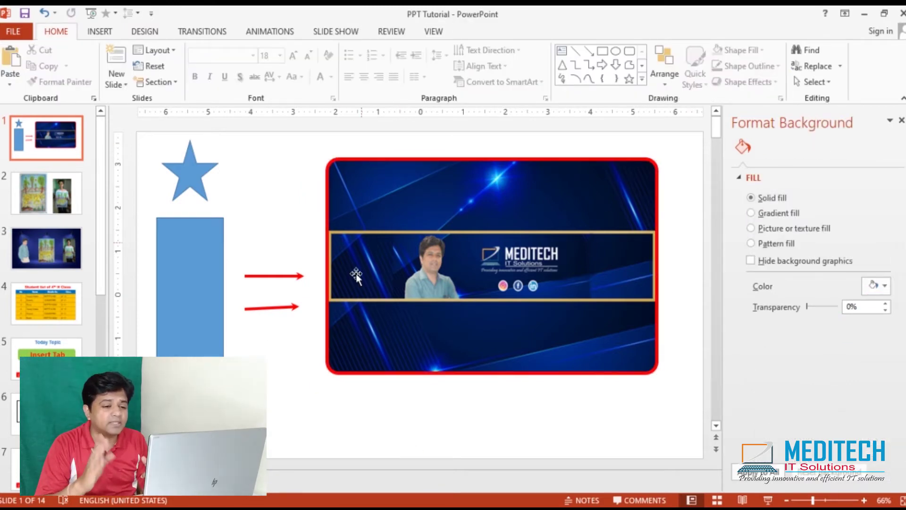
left_click(654, 359)
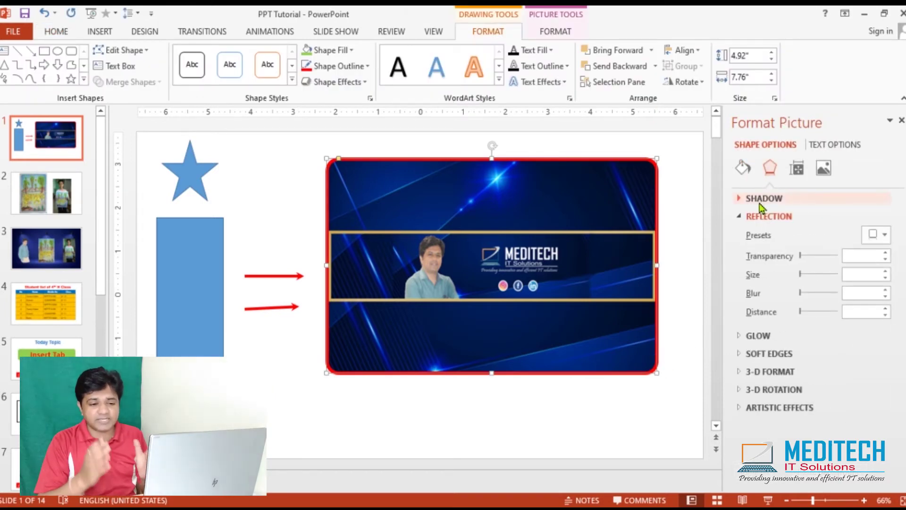
- Try outer and perspective shadow presets on the banner picture with a red shadow colour
left_click(761, 198)
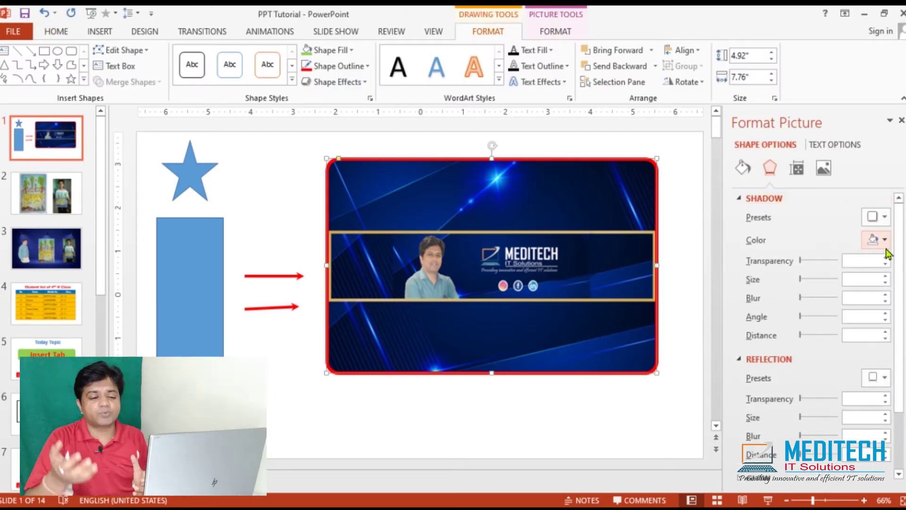
left_click(874, 217)
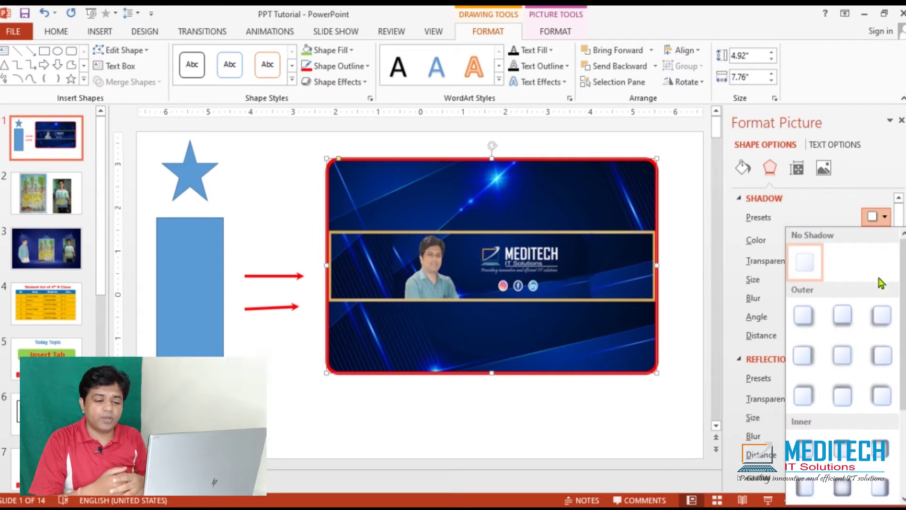
left_click(880, 323)
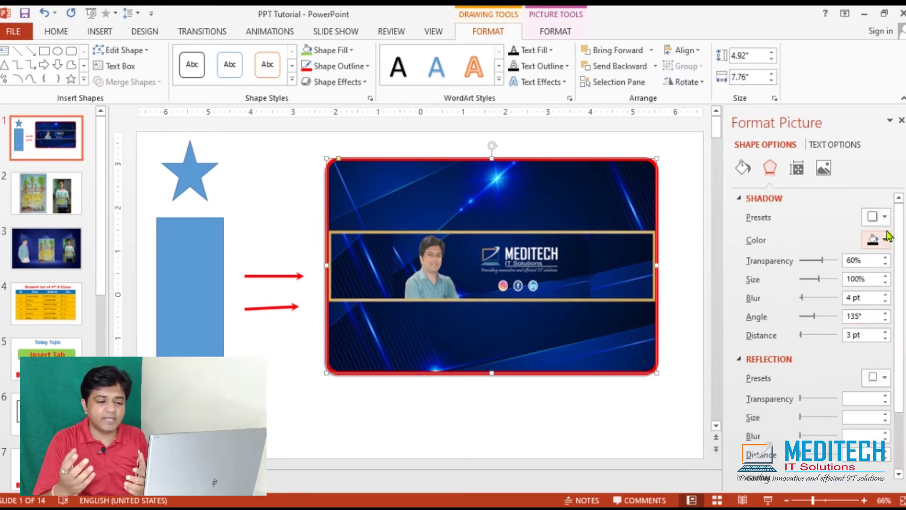
left_click(878, 217)
scroll(842, 330, "down", 3)
scroll(843, 331, "down", 2)
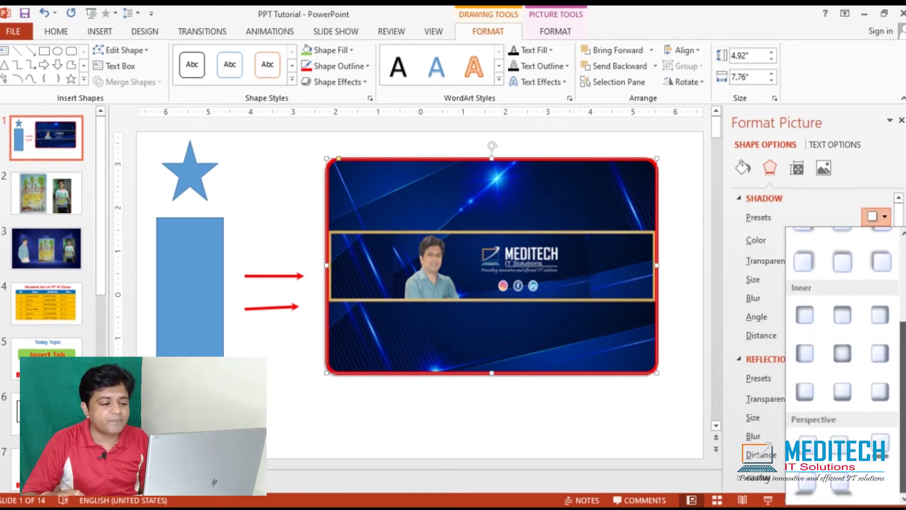
left_click(835, 491)
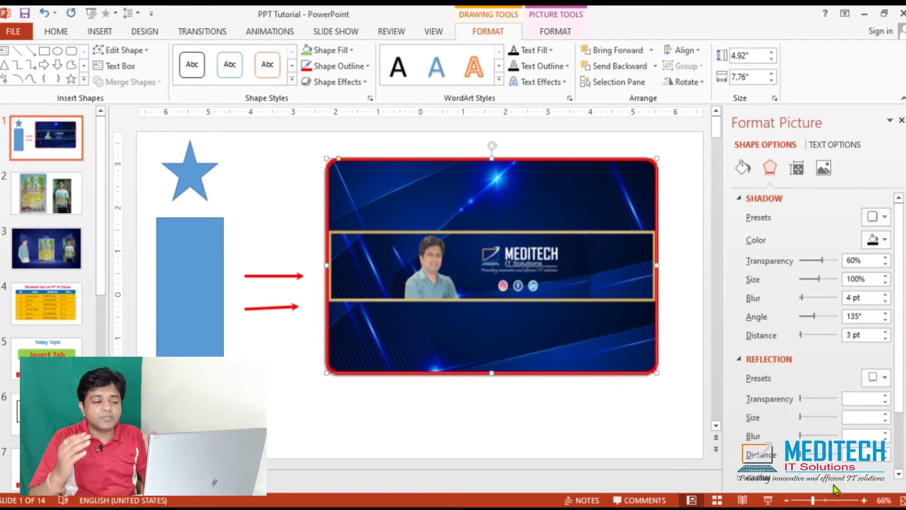
left_click(878, 217)
left_click(879, 448)
left_click(738, 199)
left_click(738, 199)
left_click(878, 239)
left_click(815, 352)
- Apply a Reflection preset beneath the banner picture
left_click(739, 198)
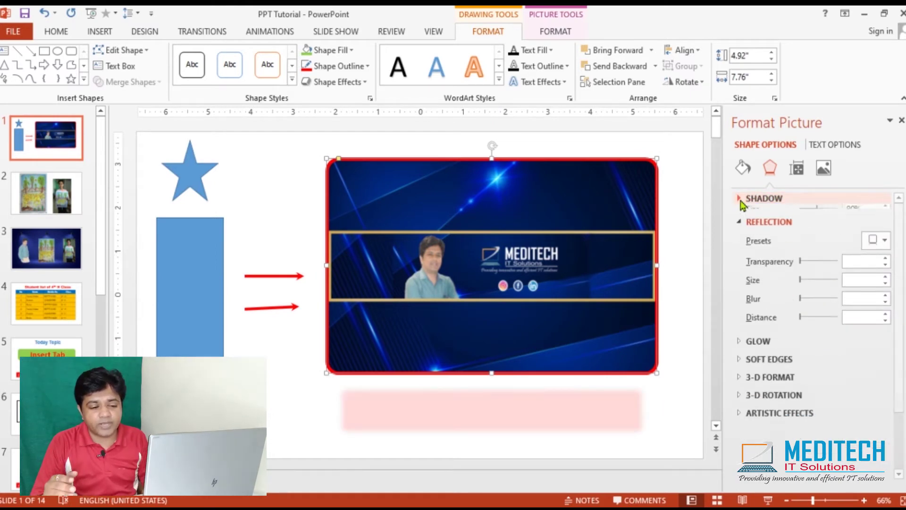
left_click(878, 235)
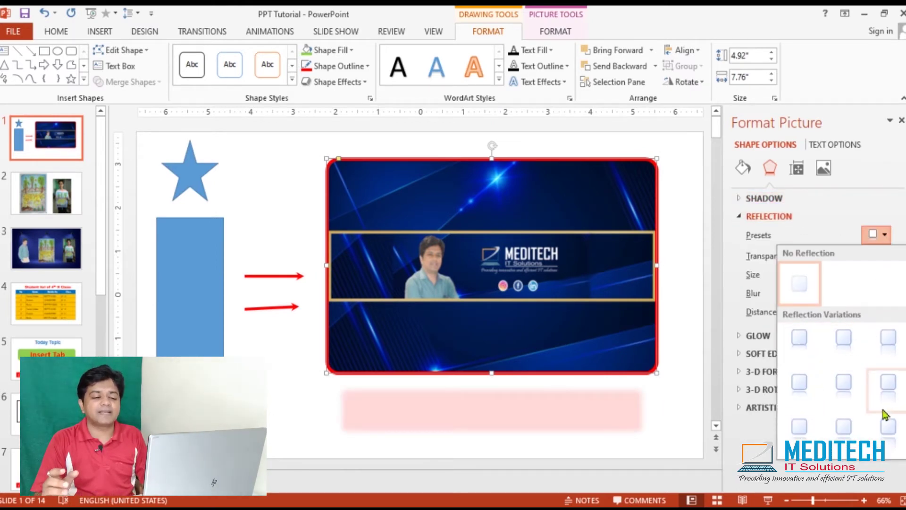
left_click(845, 439)
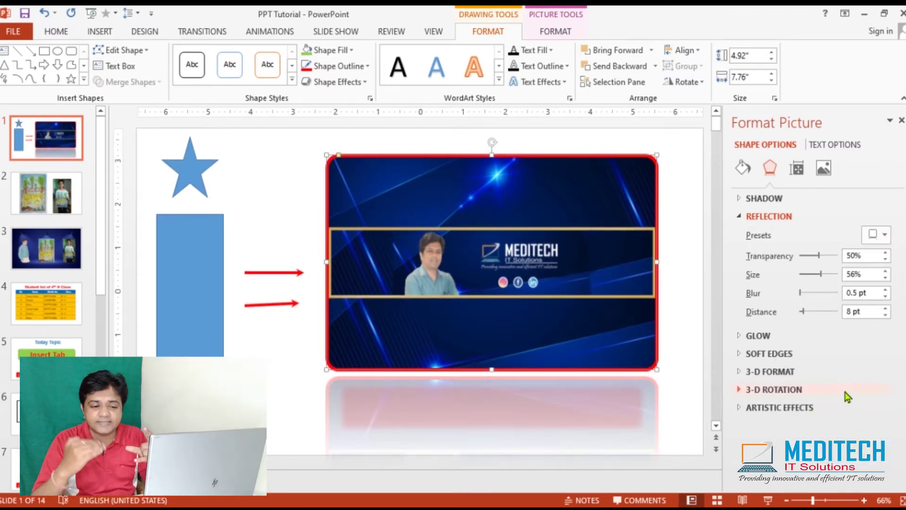
- Resize the banner picture to 3.16 by 5.45 inches and reposition it
left_click(760, 198)
left_click_drag(657, 155, 572, 269)
left_click_drag(511, 304, 559, 204)
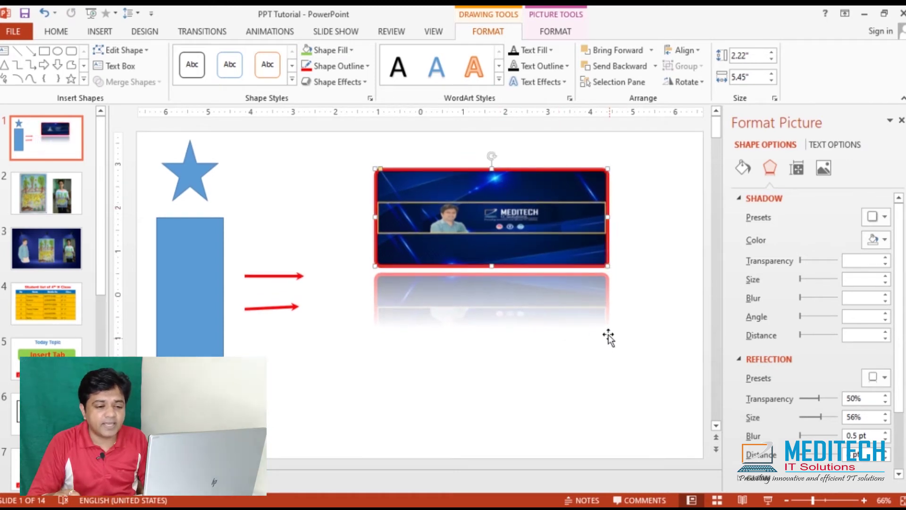
mouse_move(491, 266)
left_mouse_down()
mouse_move(496, 309)
mouse_move(514, 274)
left_mouse_up()
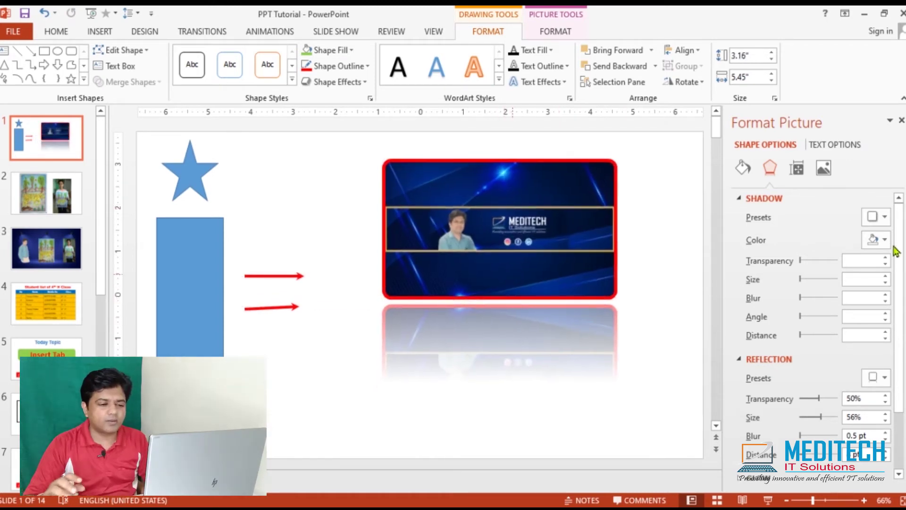
left_click(750, 198)
left_click(742, 201)
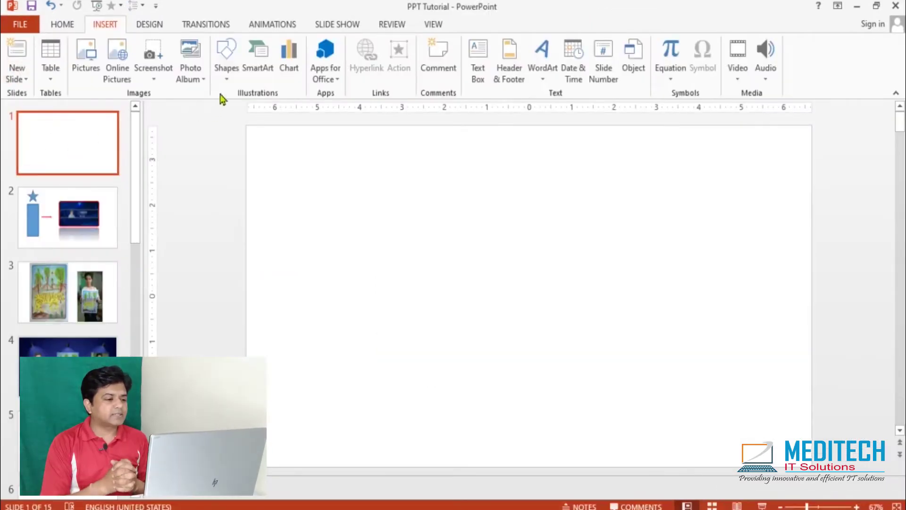
- Browse the SmartArt List, Process, Cycle, Hierarchy, Relationship, Matrix, Pyramid and Picture categories
left_click(256, 76)
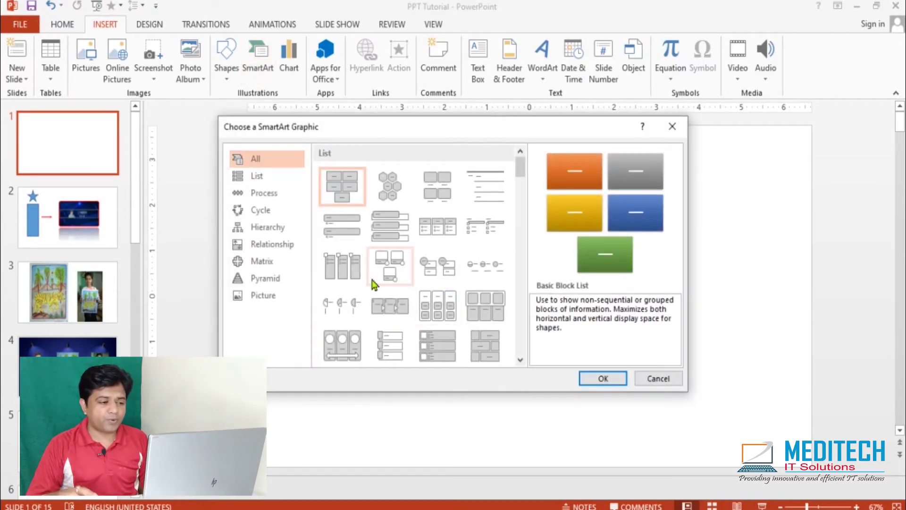
left_click_drag(520, 169, 521, 232)
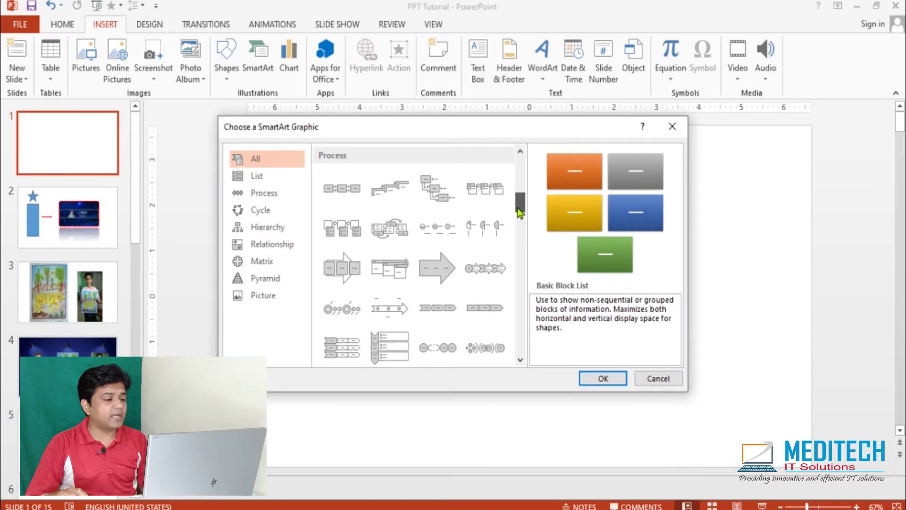
left_click(254, 177)
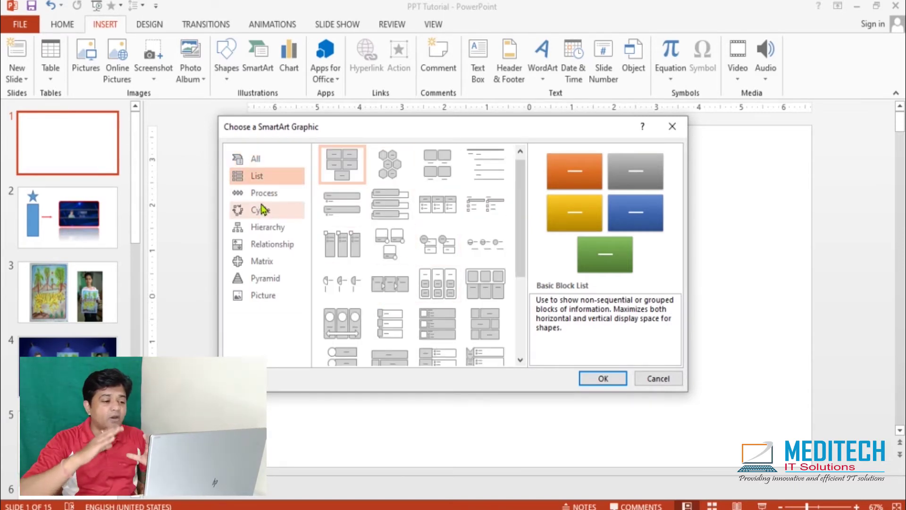
left_click(265, 197)
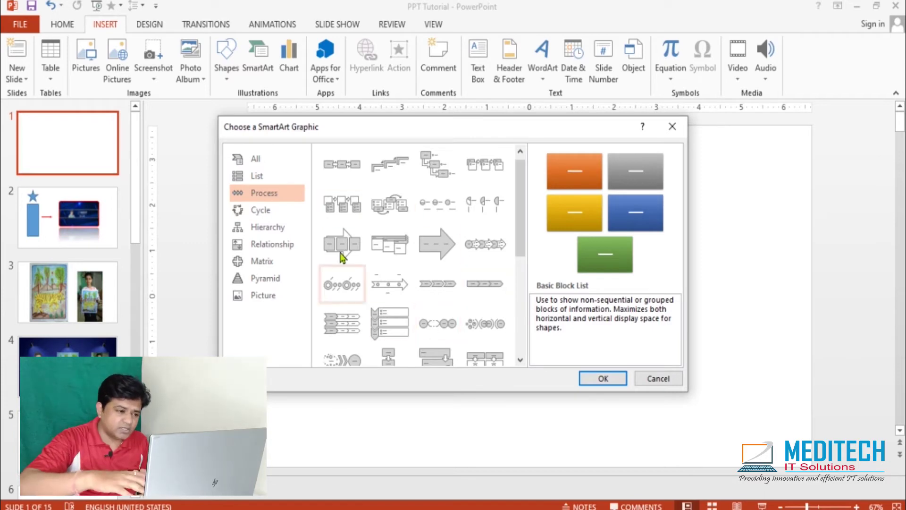
left_click(267, 211)
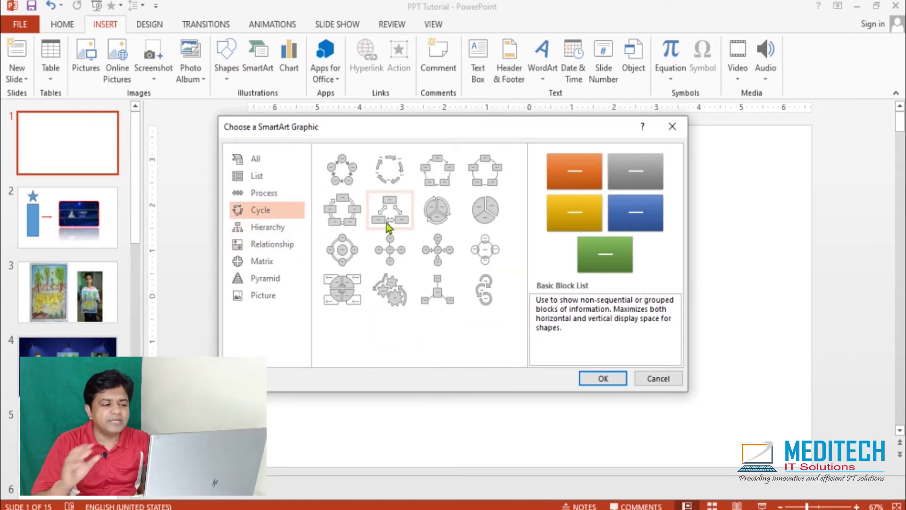
left_click(267, 227)
left_click(272, 244)
left_click(263, 261)
left_click(266, 278)
left_click(264, 295)
- Insert the Radial Cycle layout from the Cycle category
left_click(265, 193)
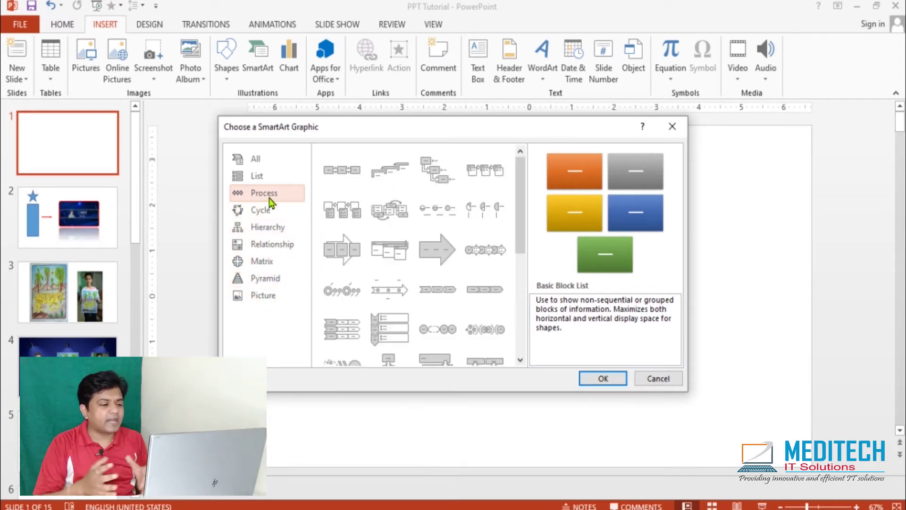
left_click(267, 211)
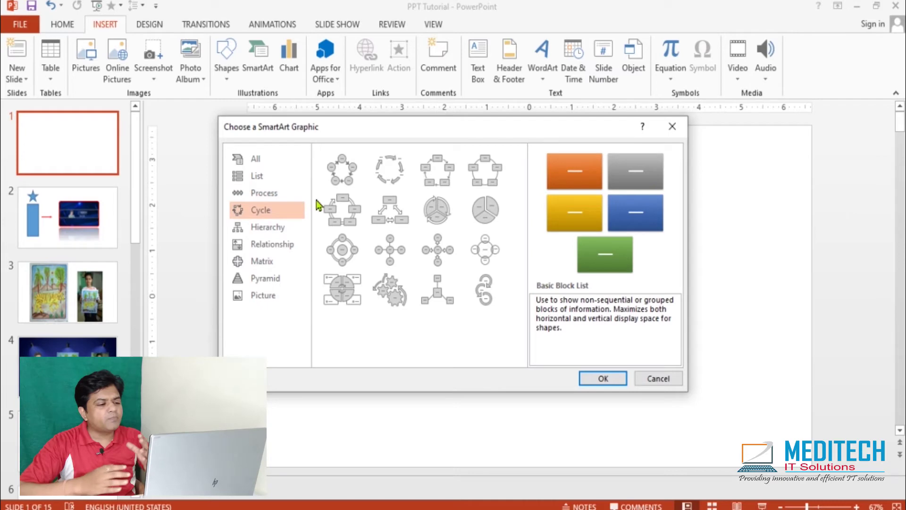
left_click(342, 249)
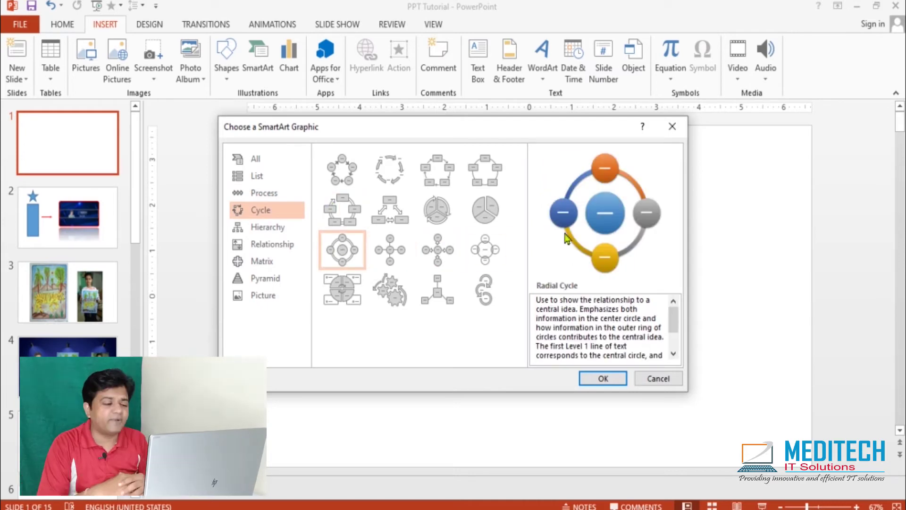
left_click(597, 377)
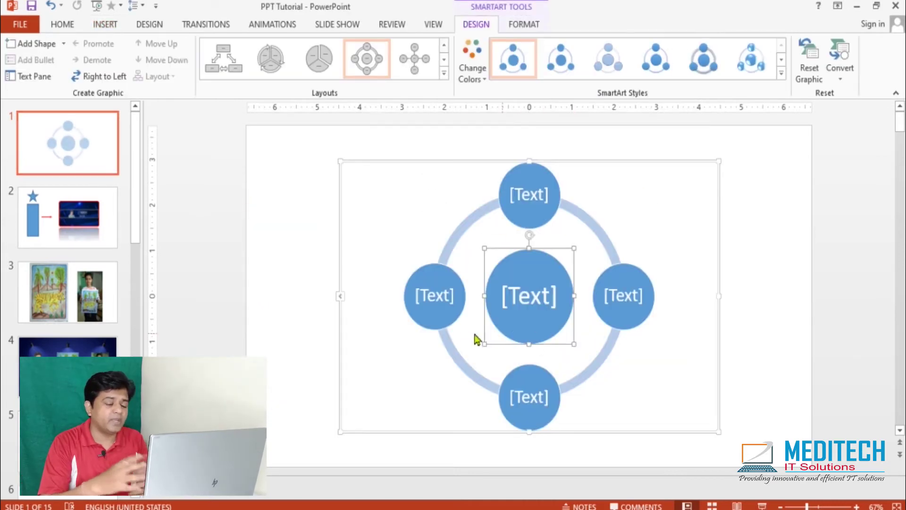
- Label the centre circle 'Power point' and the outer circles File, Home, Design and Insert
left_click(529, 302)
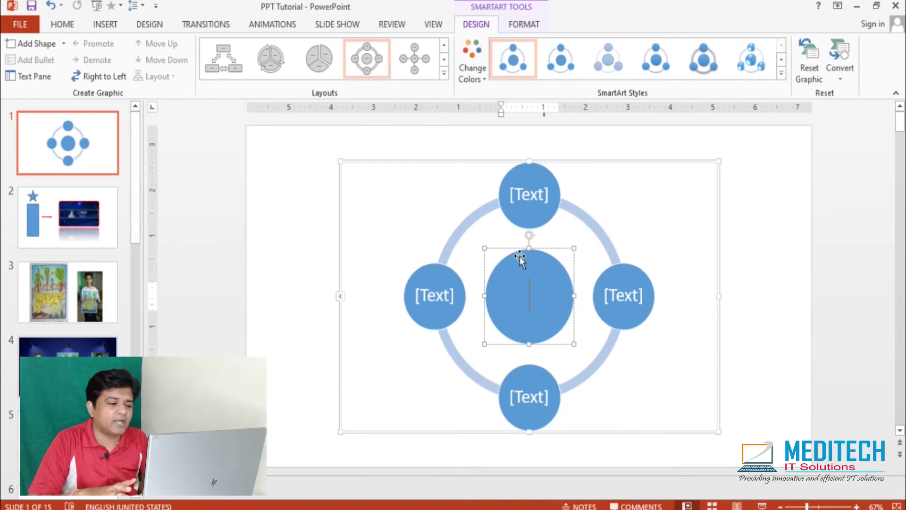
key("Escape")
left_click(522, 294)
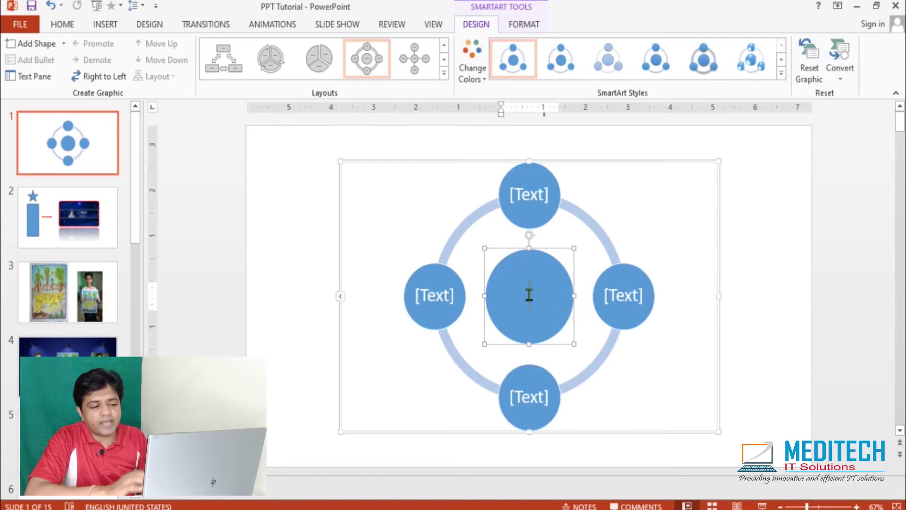
left_click(540, 285)
type("Power point")
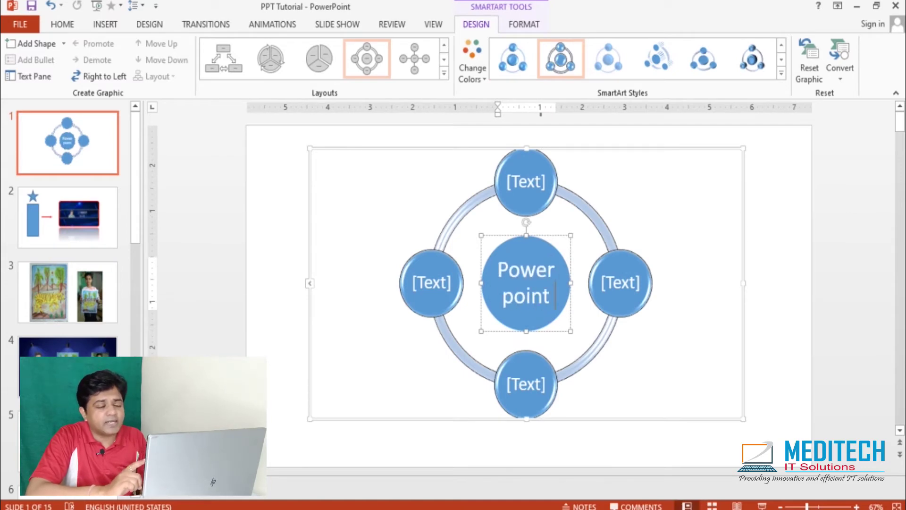
left_click(527, 181)
type("le")
left_click(454, 282)
type("Home")
left_click(530, 387)
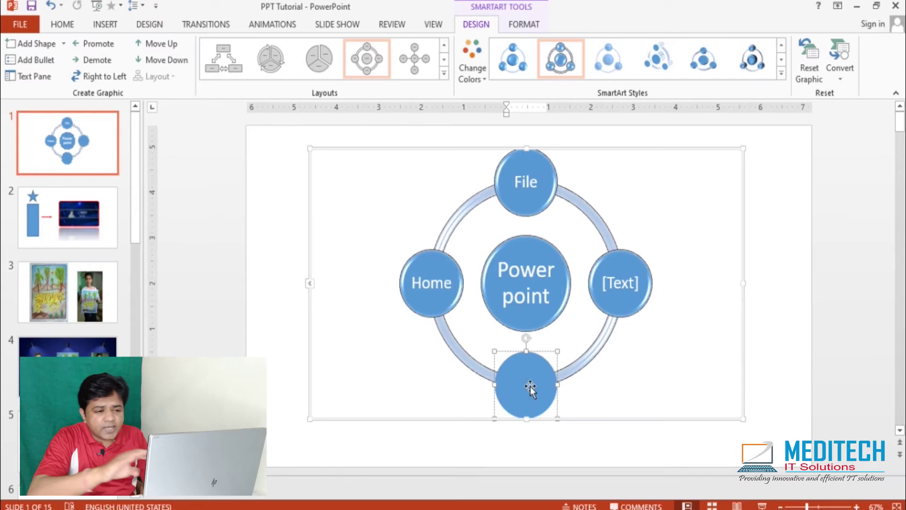
type("Insert")
left_click(619, 283)
type("Design")
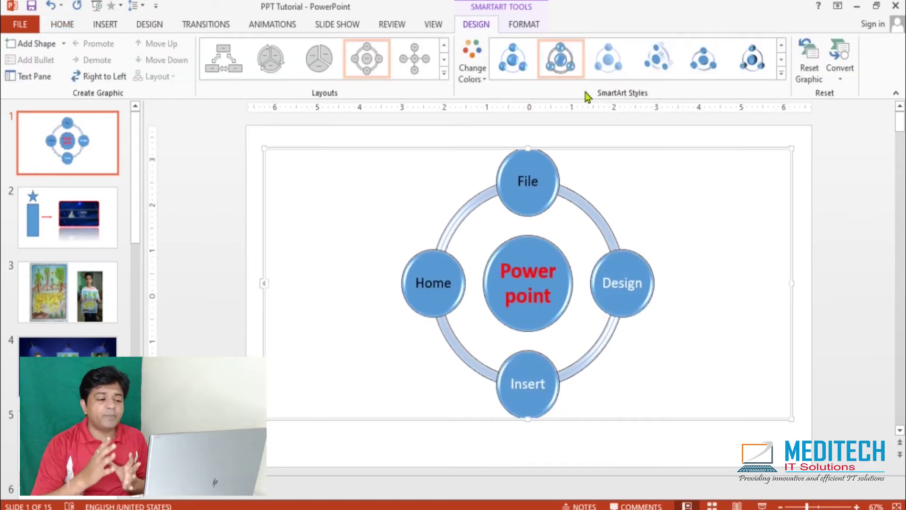
- Apply a colourful colour scheme to the Radial Cycle diagram
left_click(472, 68)
left_click(480, 178)
left_click_drag(550, 202, 544, 204)
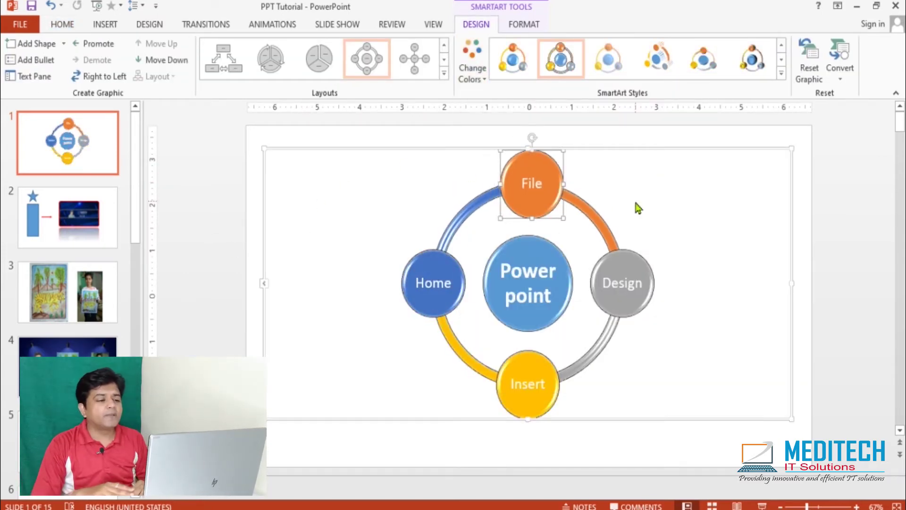
left_click(113, 171)
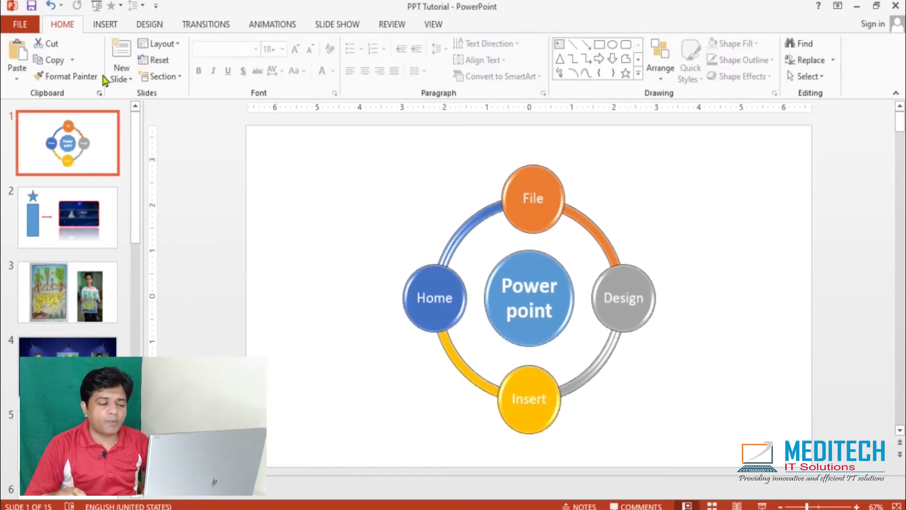
left_click(105, 25)
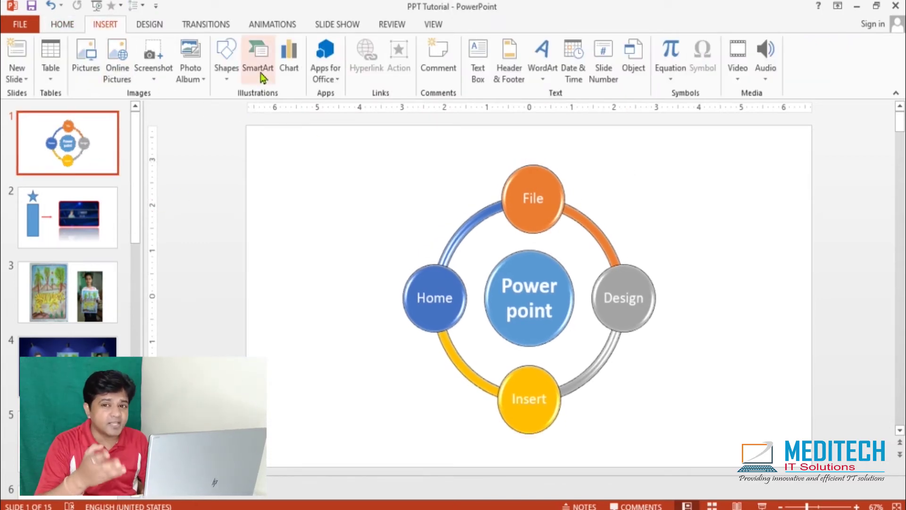
- Insert a clustered column chart after previewing the stock, surface and combo types
left_click(288, 68)
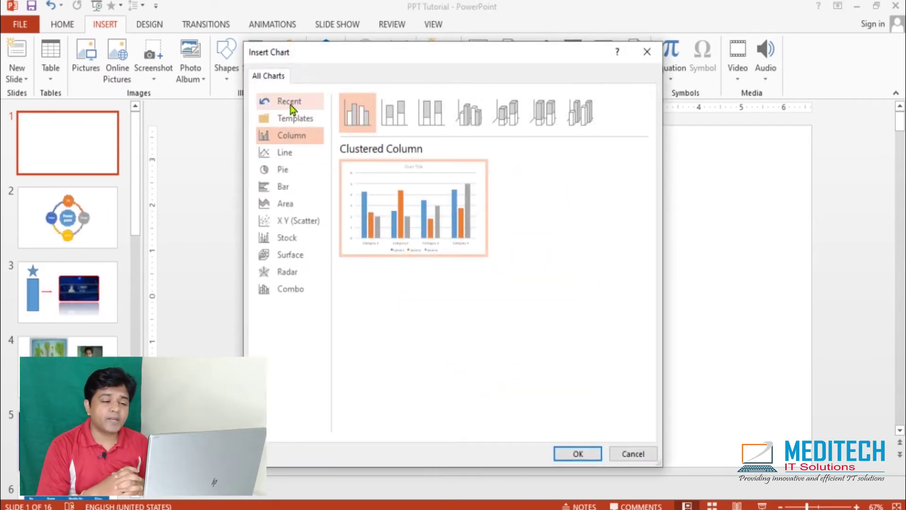
left_click(287, 237)
left_click(289, 254)
left_click(282, 285)
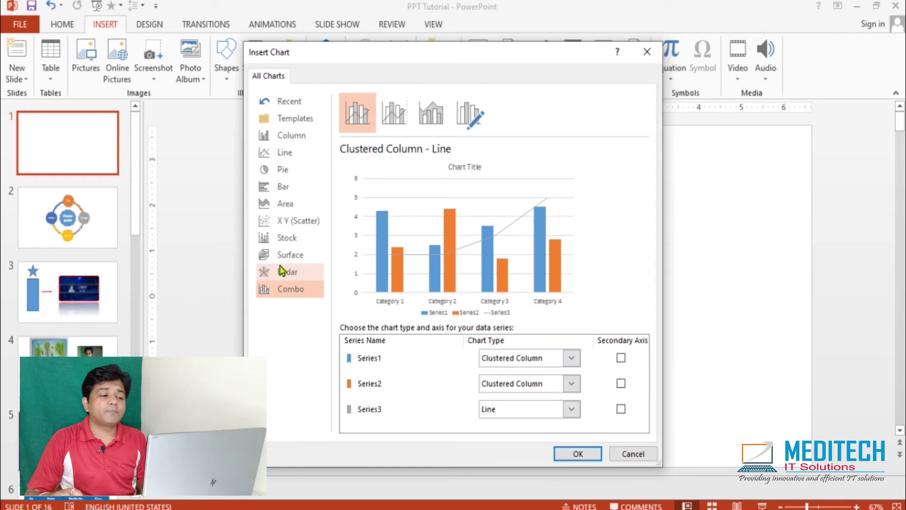
left_click(285, 137)
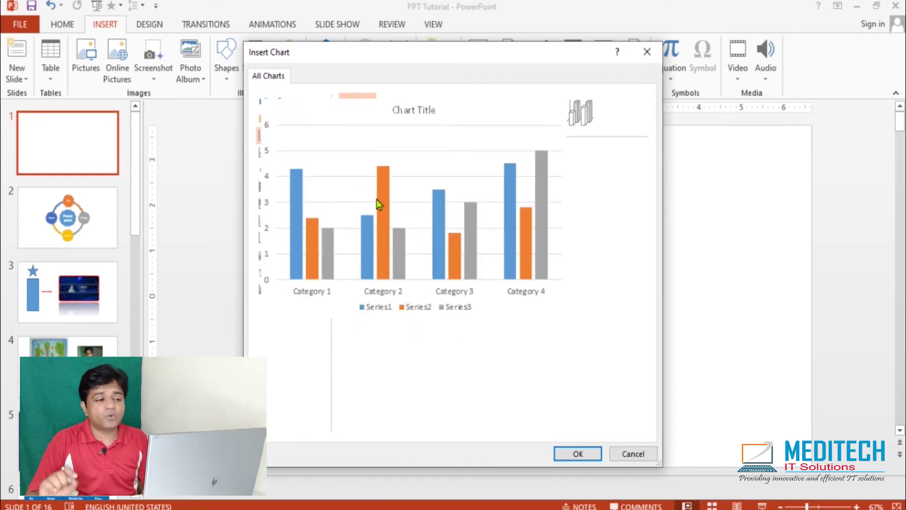
left_click(574, 455)
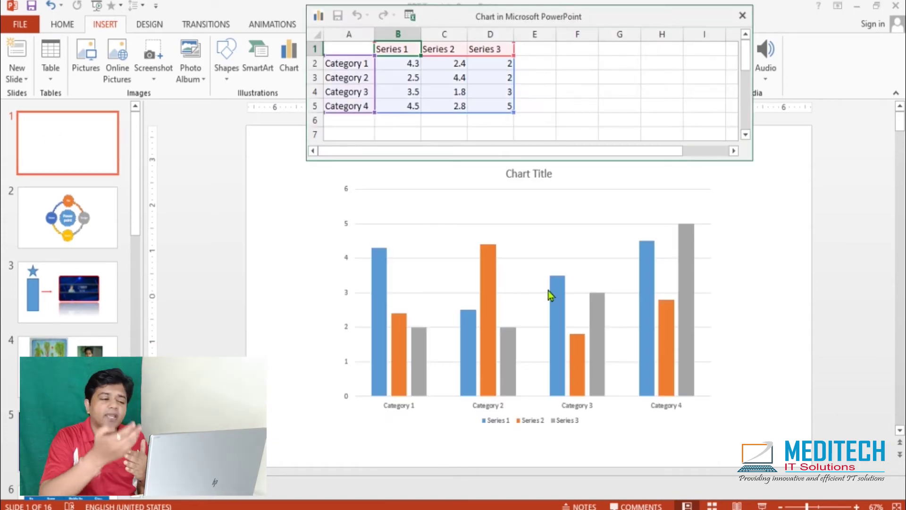
- Set the Series 1 values in the chart data to 6
left_click(412, 65)
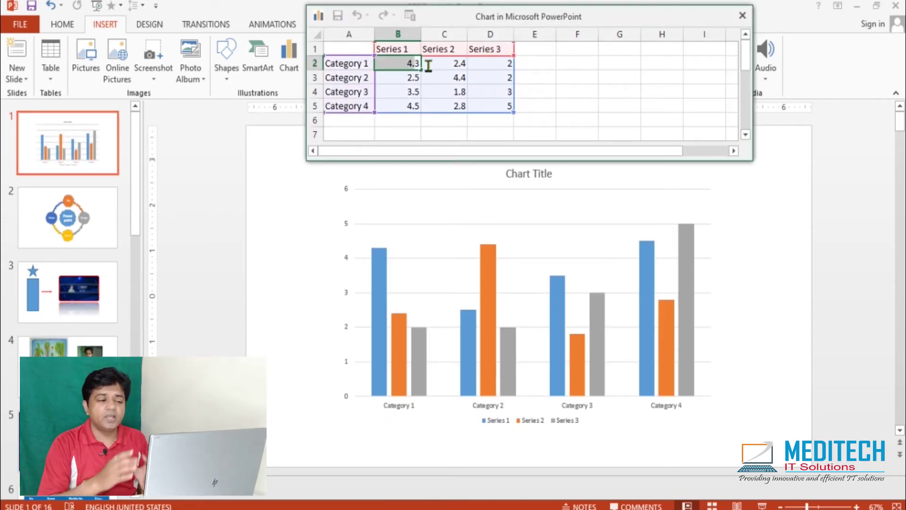
key("Right")
key("Down")
key("Right")
key("Down")
left_click(399, 61)
type("6")
key("Return")
type("4")
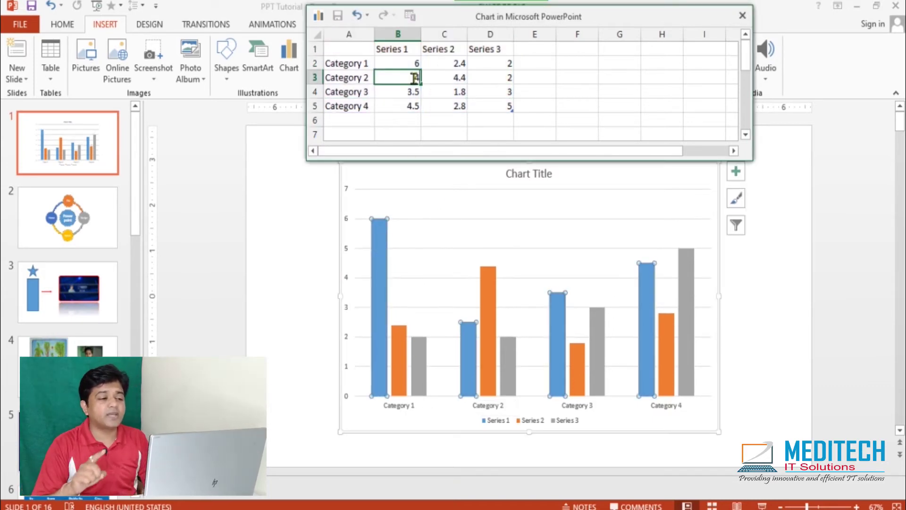
key("Return")
key("ctrl+v")
- Fill Series 2 with 4 and Series 3 with 2 in the chart data
left_click(598, 107)
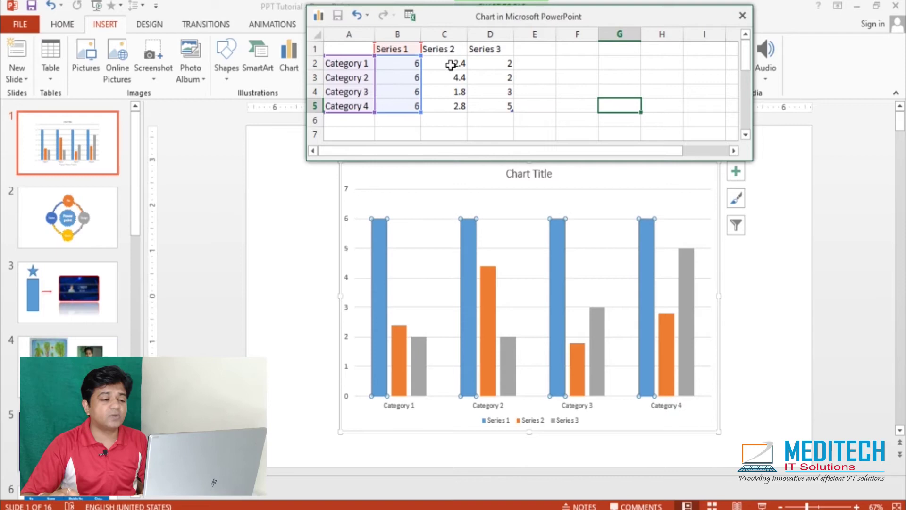
left_click(456, 66)
key("Return")
key("ctrl+v")
type("4")
key("ctrl+v")
left_click(632, 293)
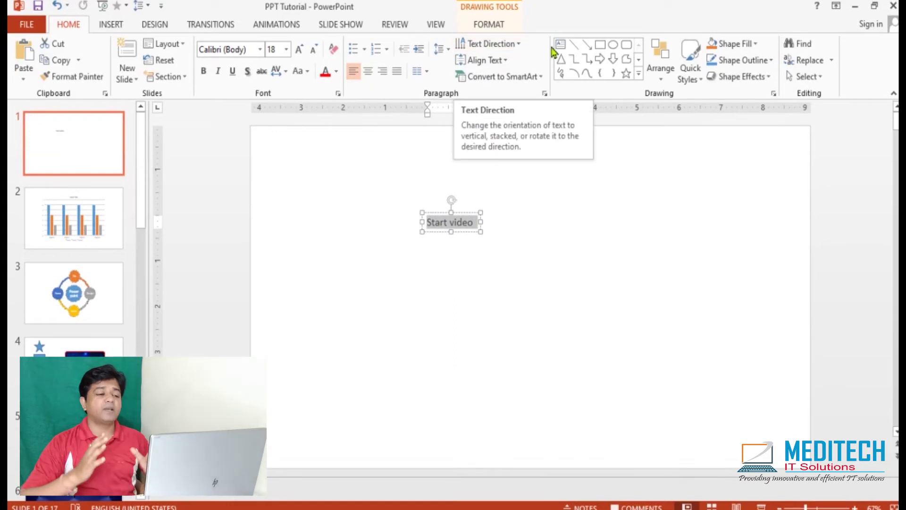
- Enlarge the Start video text to 32 pt, colour it red, and move it up-right
type("art vide")
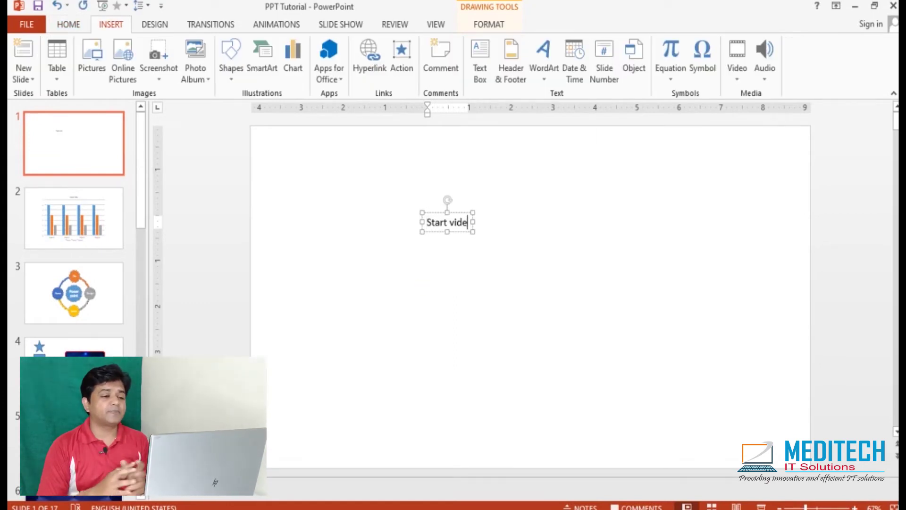
type("o")
key("ctrl+a")
left_click(69, 24)
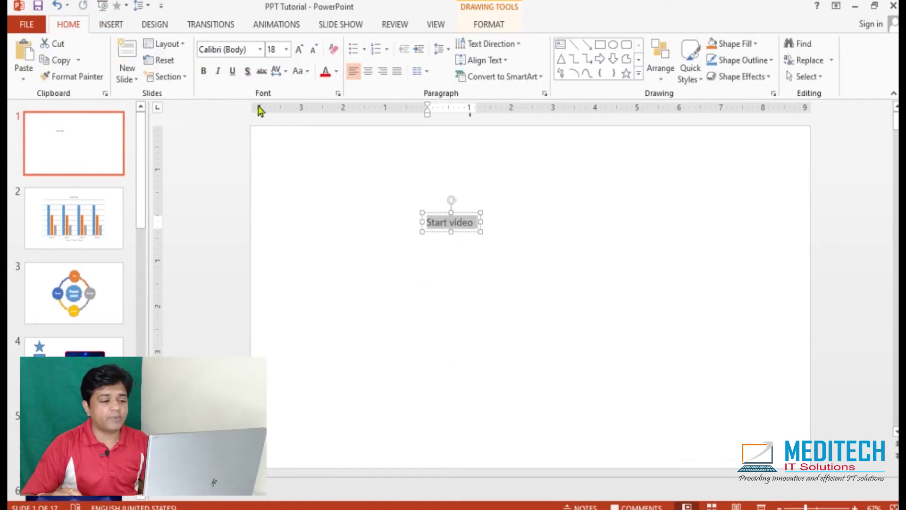
left_click(326, 71)
left_click(298, 49)
left_click(300, 55)
left_click(300, 55)
left_click(300, 55)
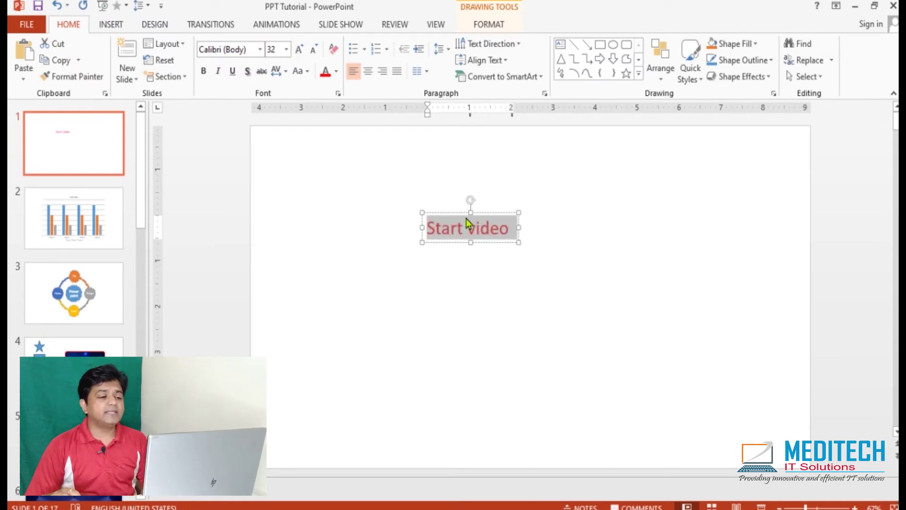
left_click_drag(422, 217, 452, 196)
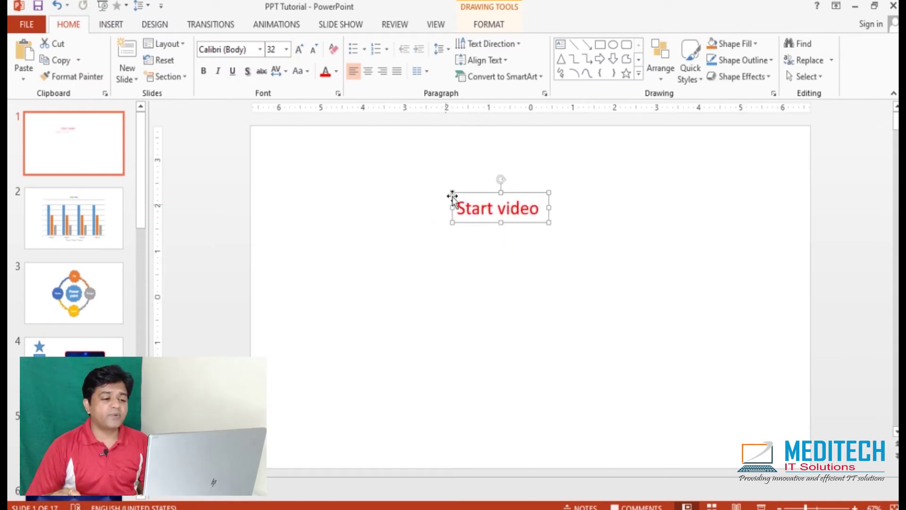
- Start a hyperlink to the Home Tab of PowerPoint In Hindi.mp4 video
left_click(120, 26)
left_click(367, 69)
left_click(404, 258)
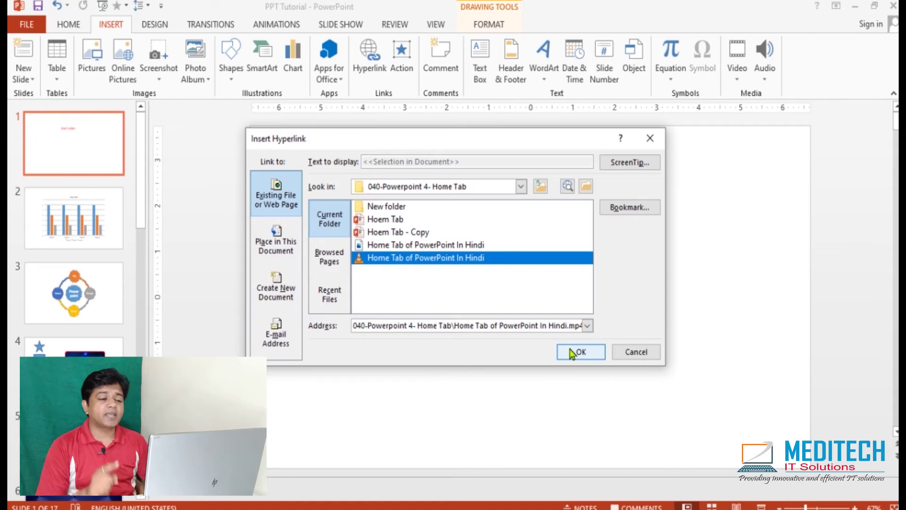
- Confirm the video link, then test the Start video link in the F5 slide show
left_click(572, 353)
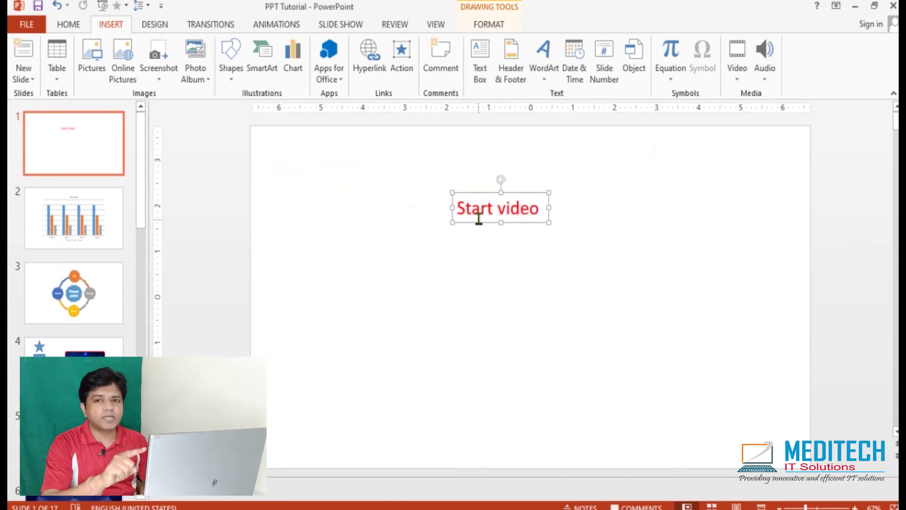
left_click(503, 339)
key("F5")
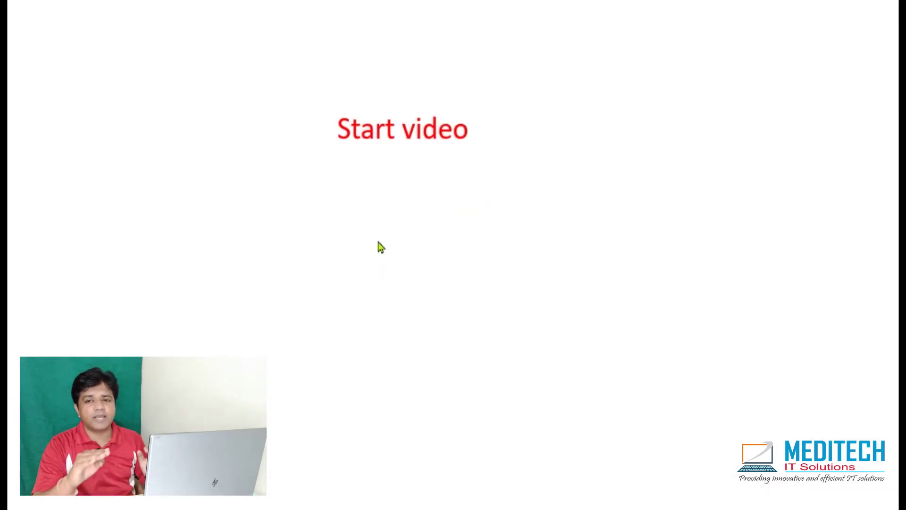
mouse_move(402, 129)
left_click(391, 141)
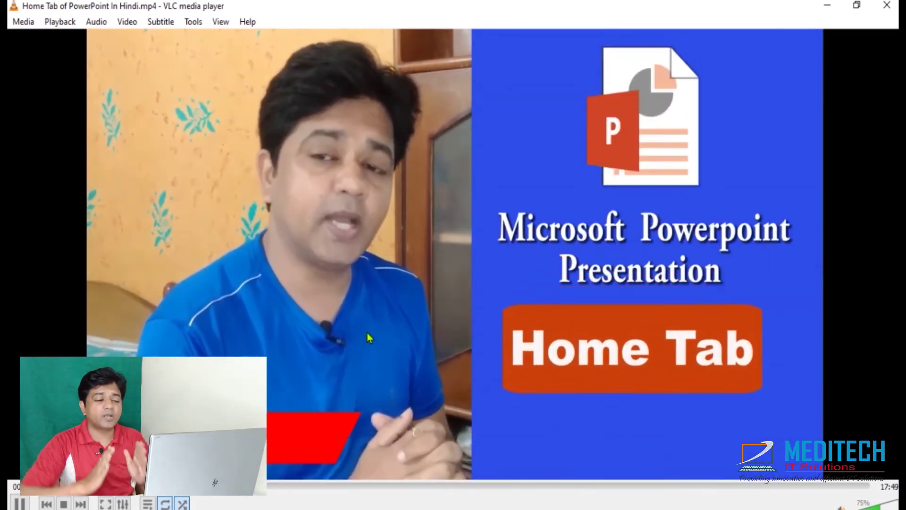
key("Escape")
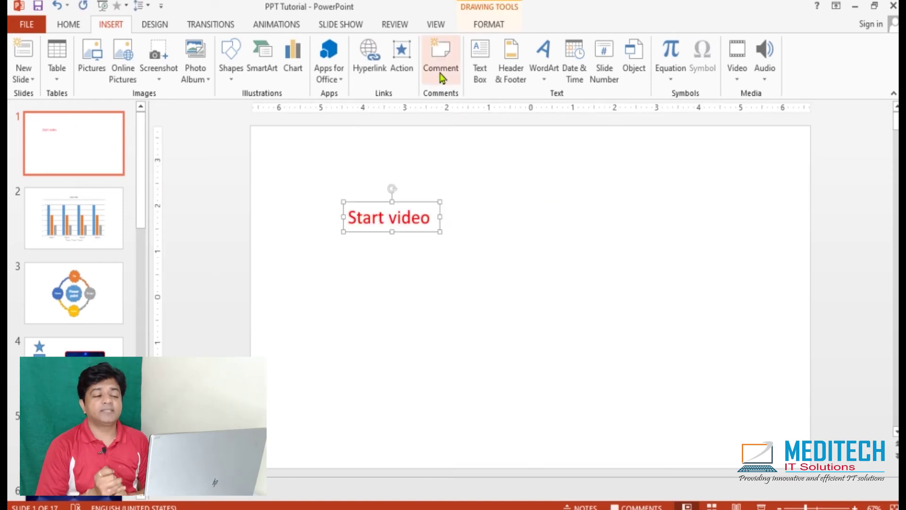
- Add comments to the slide, one beginning 'this is our h'
left_click(440, 59)
left_click(763, 144)
type("this is our h")
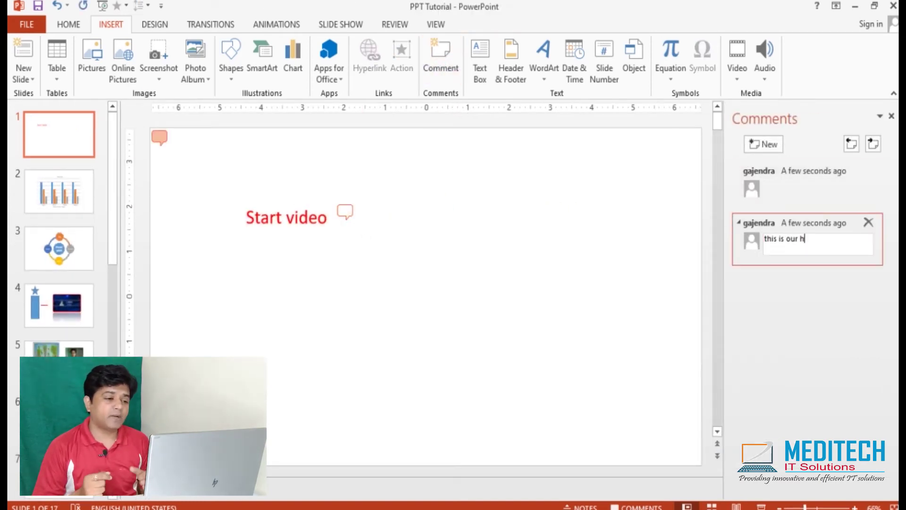
- Add a text box reading 'Enter text box here' and move it up-right
left_click(480, 66)
left_click(291, 231)
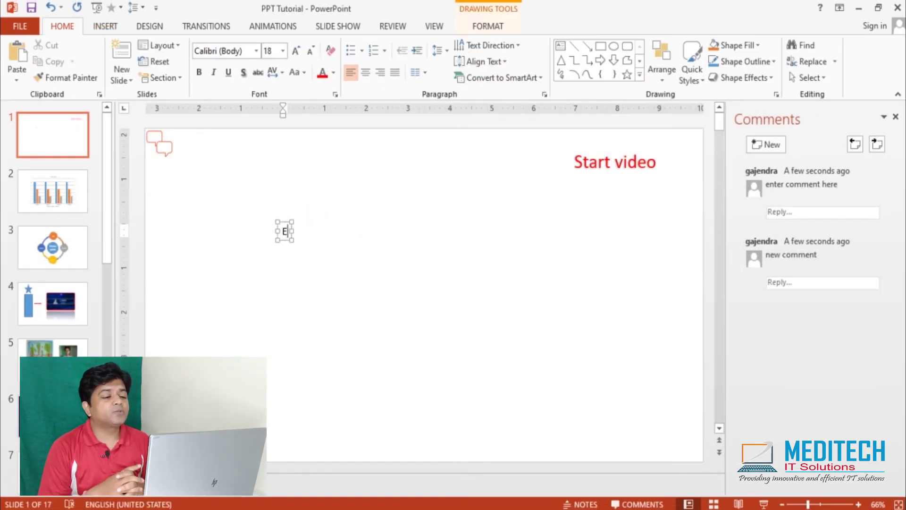
type("nter")
key("BackSpace")
key("BackSpace")
key("BackSpace")
type("Enter text")
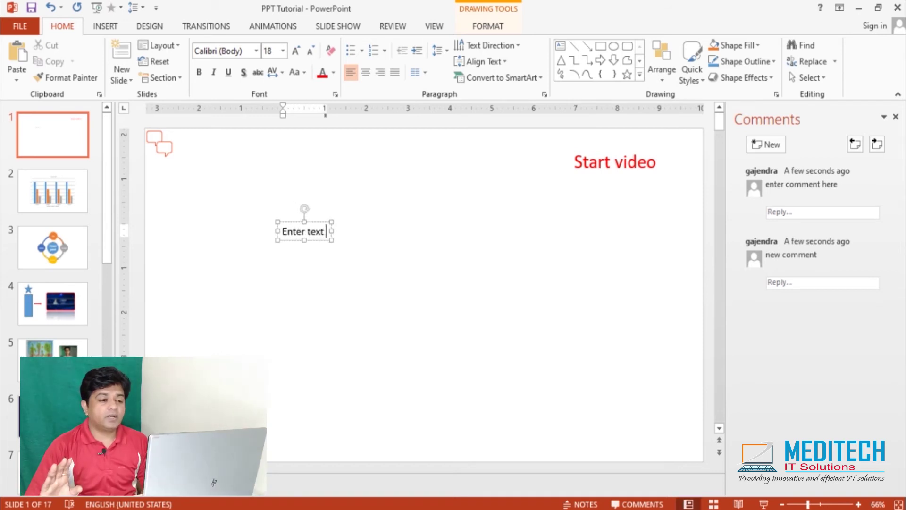
type(" box here")
left_click_drag(359, 235, 385, 226)
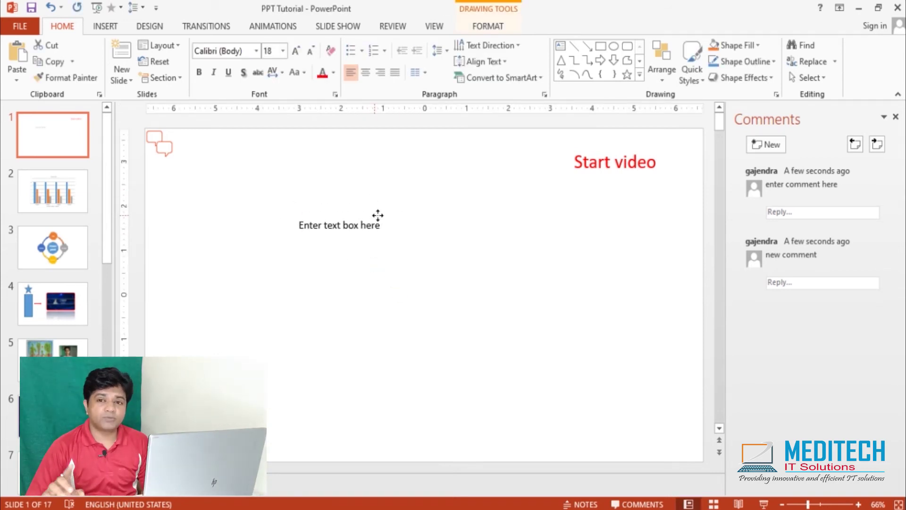
- Set the text box text to 40 pt Algerian
key("ctrl+a")
left_click(296, 51)
left_click(296, 50)
left_click(296, 50)
left_click(296, 51)
left_click(255, 50)
left_click(245, 151)
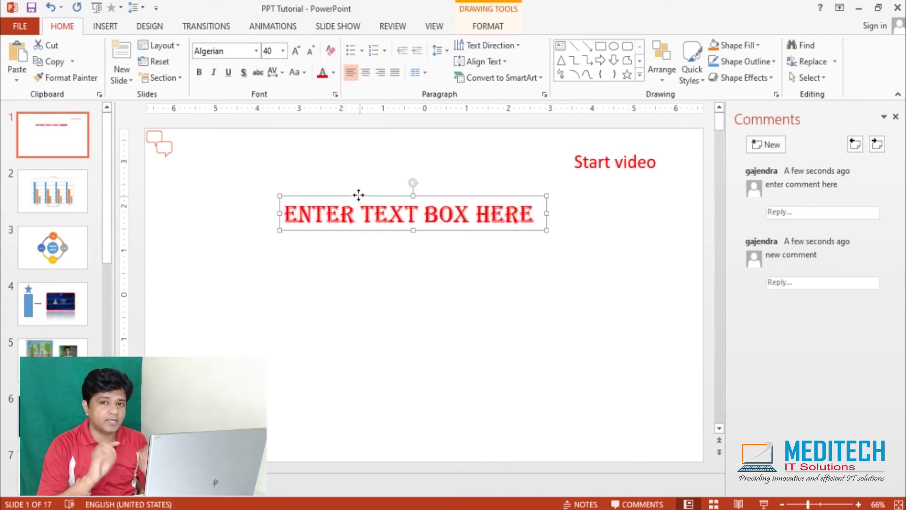
left_click(112, 28)
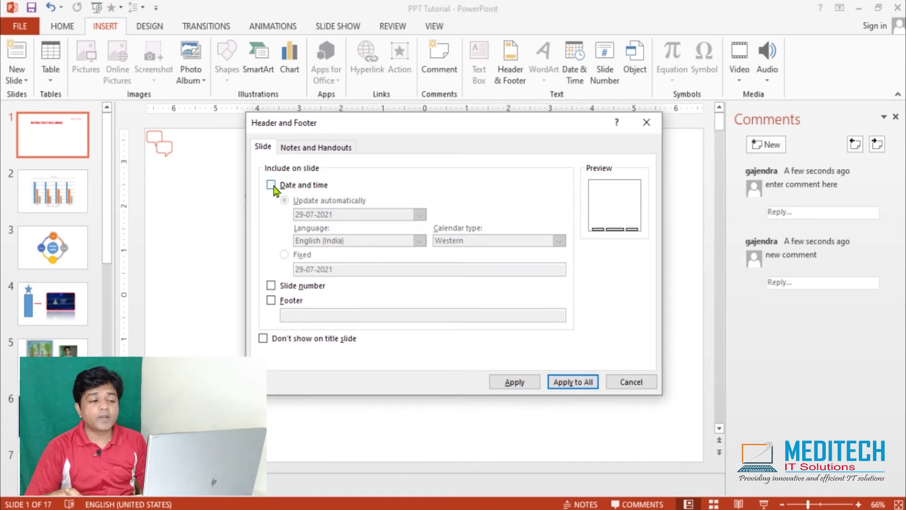
- Apply a long date (Thursday, 29 July 2021, English India), slide number and footer
left_click(271, 185)
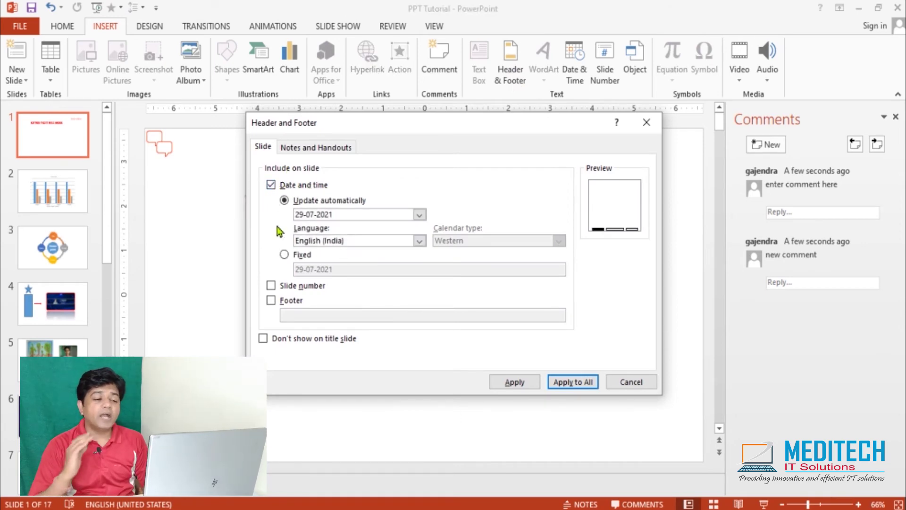
left_click(419, 214)
left_click(361, 239)
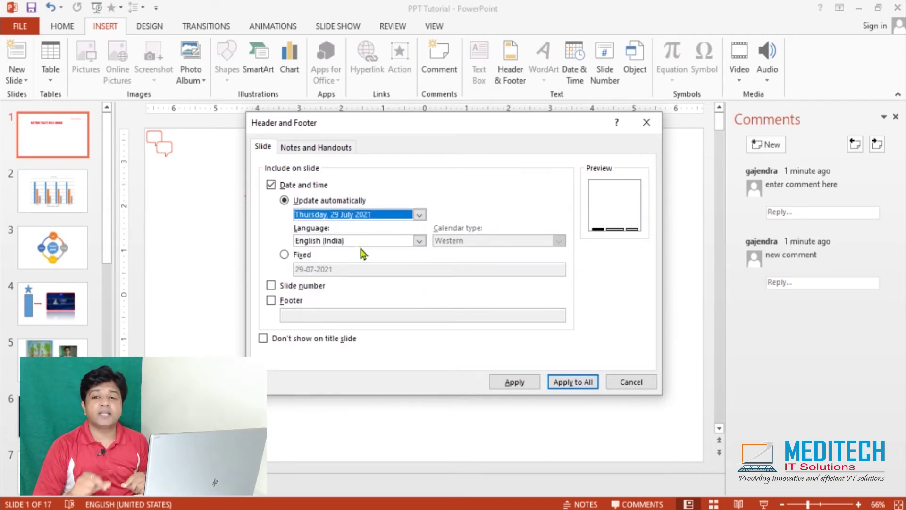
left_click(418, 241)
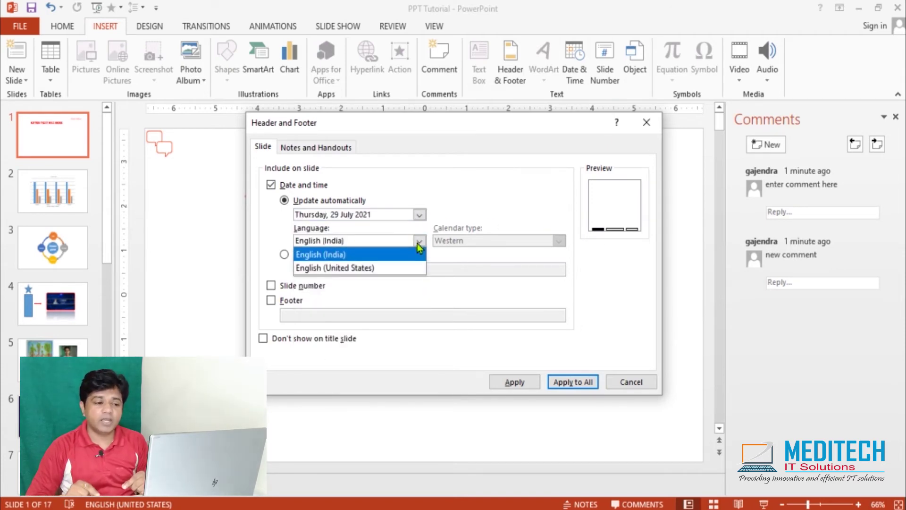
left_click(417, 253)
left_click(271, 285)
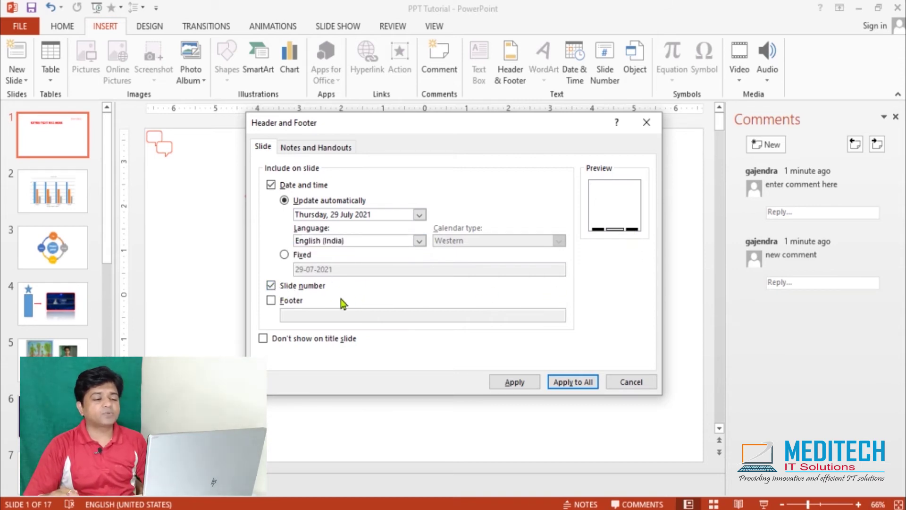
left_click(271, 300)
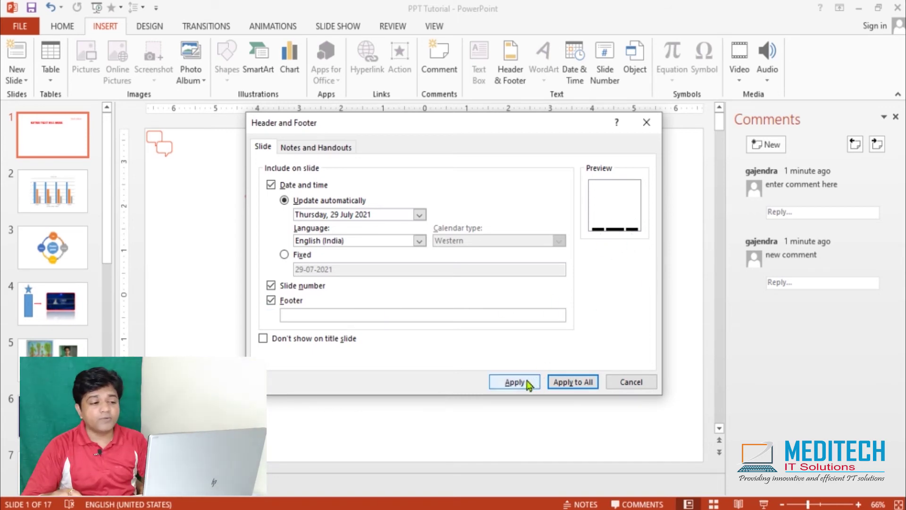
left_click(567, 383)
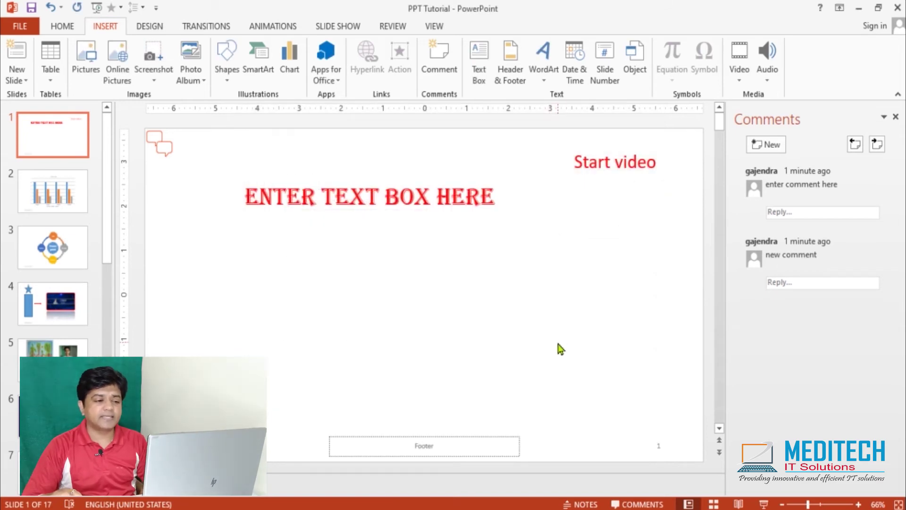
- Reposition the date, footer and slide number placeholders, then insert a yellow WordArt
left_click_drag(293, 446, 274, 391)
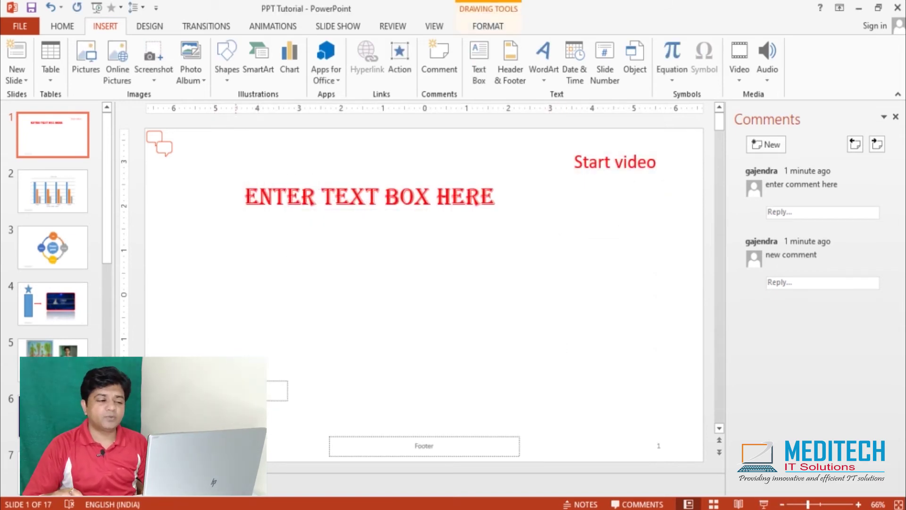
left_click_drag(354, 435, 375, 436)
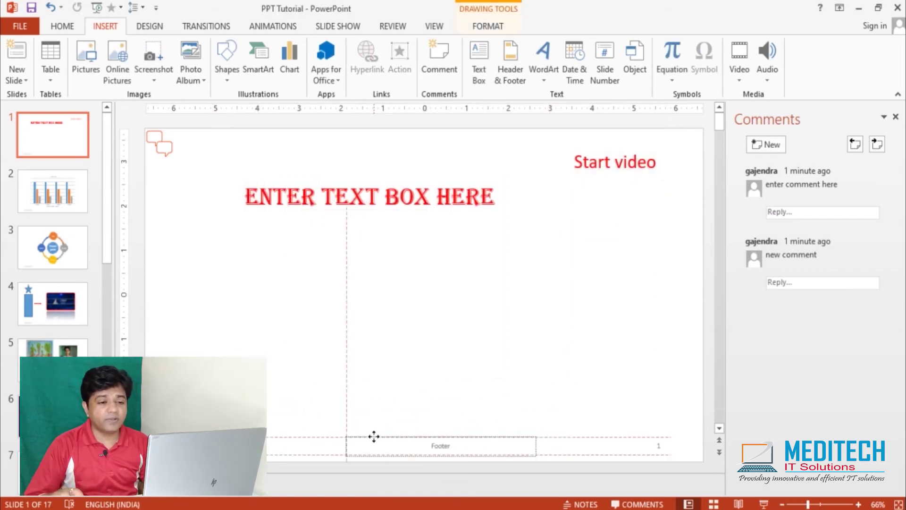
left_click_drag(658, 447, 661, 431)
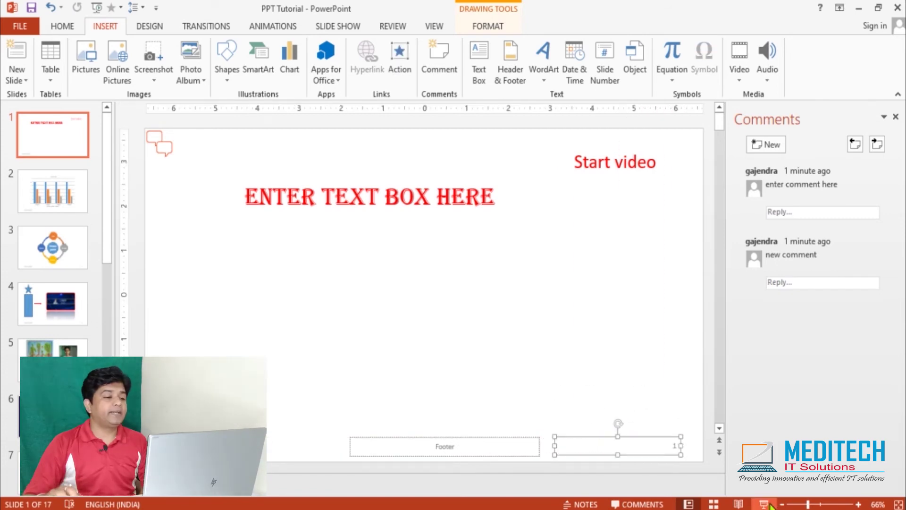
left_click(544, 62)
left_click(658, 110)
- Make the WordArt read 'Please Learn Powerpoint' and move it up-left
type("Please learn")
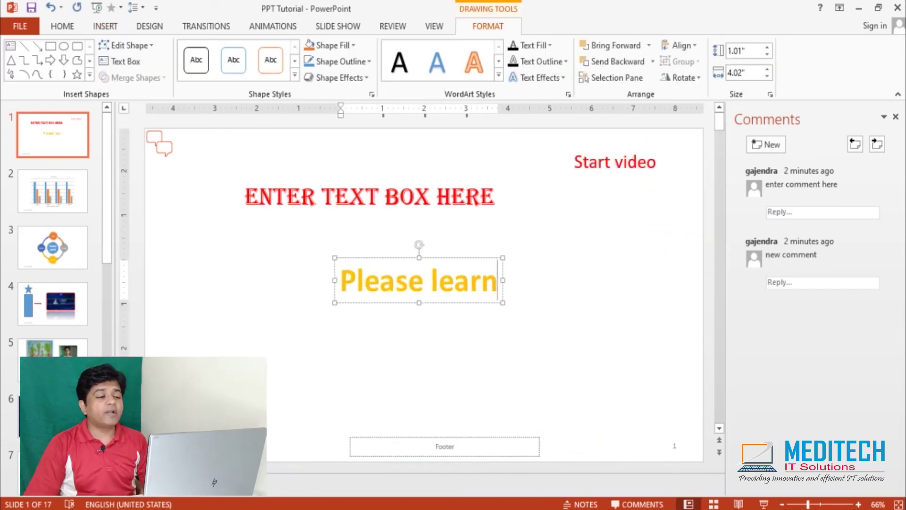
type(" Power point")
left_click(351, 281)
key("BackSpace")
type("L")
key("Delete")
left_click_drag(501, 255, 445, 232)
- Add an orange outlined WordArt 'Please like my video' below it
left_click(105, 26)
left_click(544, 77)
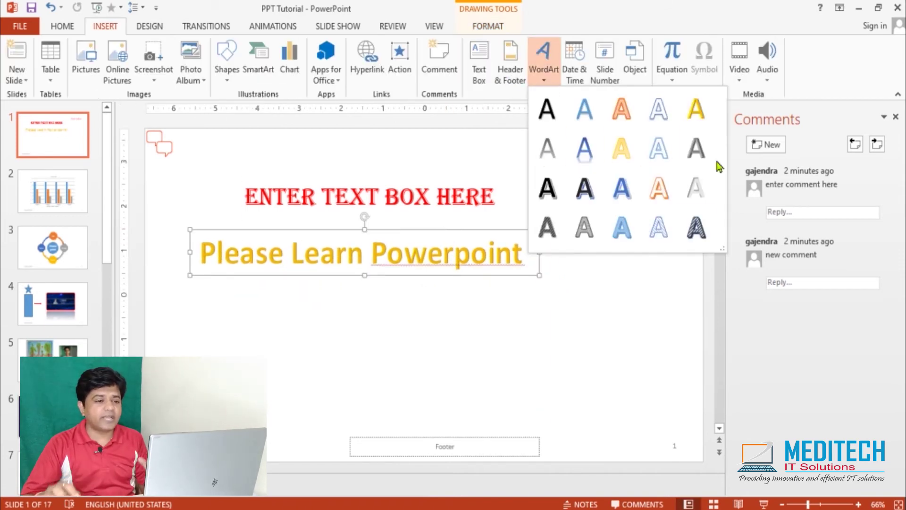
left_click(697, 225)
left_click_drag(399, 299, 263, 299)
type("This is our Youtu")
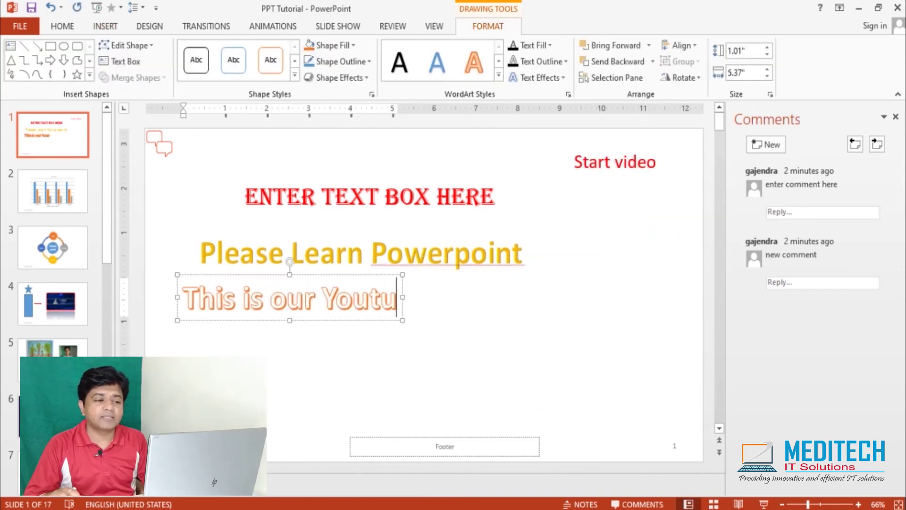
type("Please like my vid")
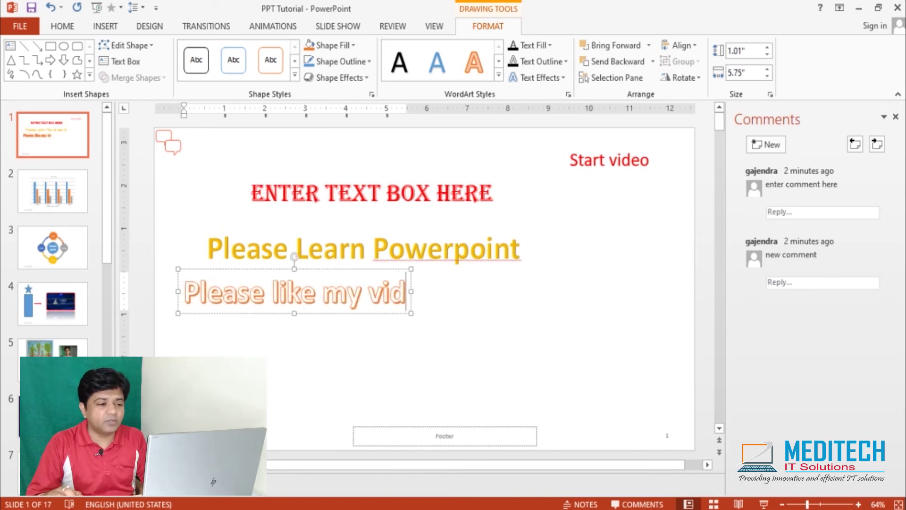
type("eo")
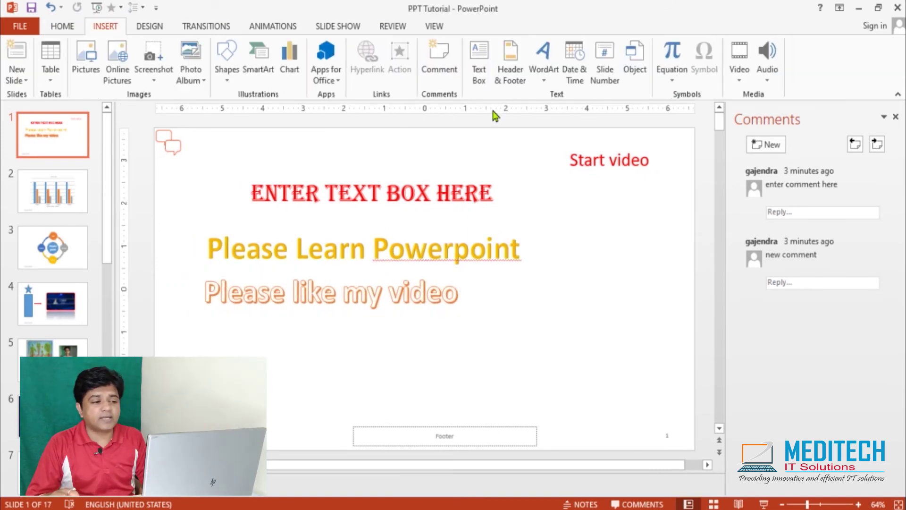
- Add a blue WordArt 'Please share' below 'Please like my video'
left_click(545, 69)
left_click(586, 142)
left_click_drag(428, 283, 296, 326)
type("Please share")
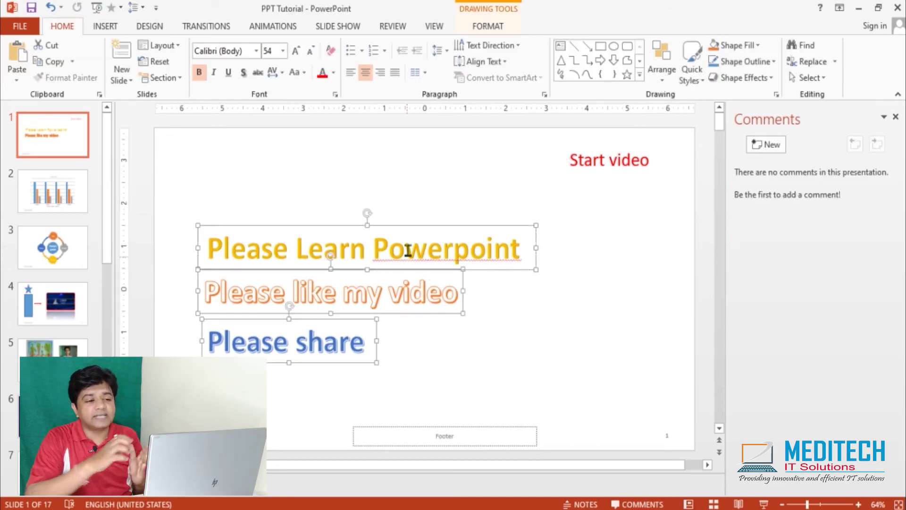
- Add a WordArt 'Please subscribe my channel' below 'Please share'
left_click(104, 26)
left_click(544, 69)
left_click(689, 231)
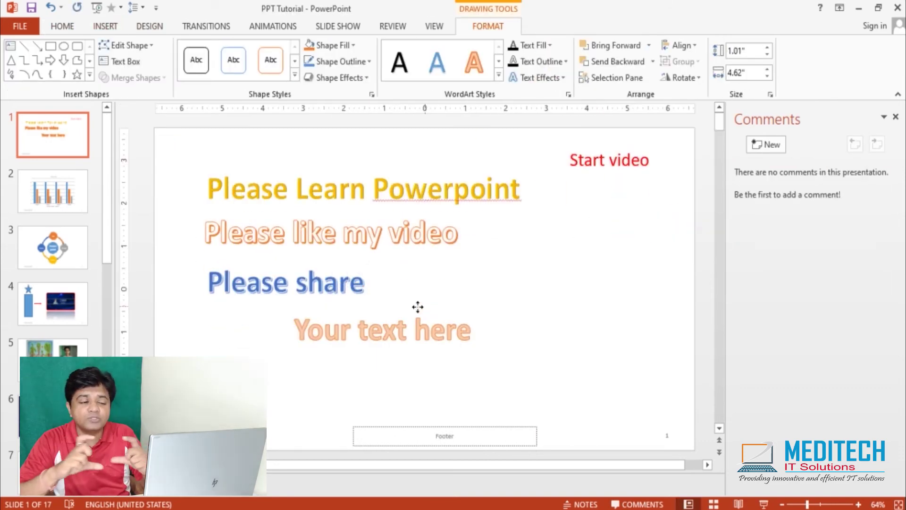
left_click_drag(462, 287, 334, 341)
type("Please subscribe my channel")
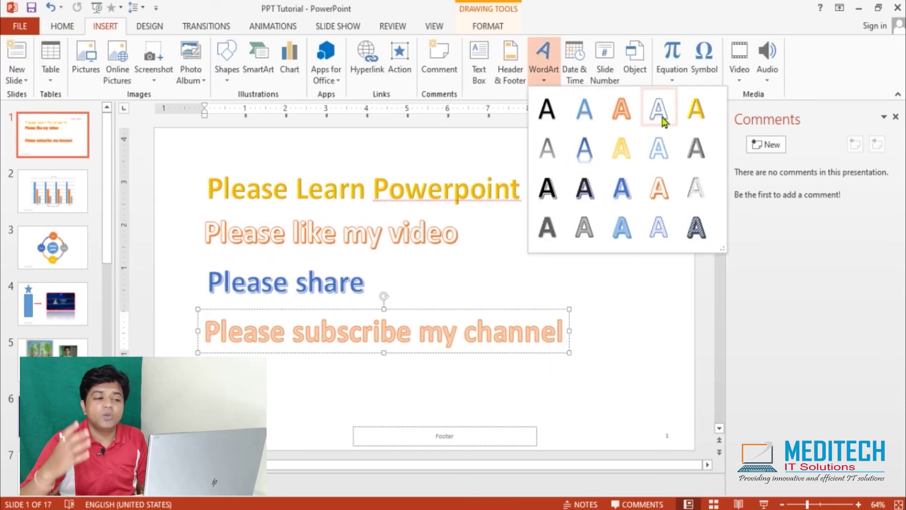
- Give the subscribe box a yellow text style and the gold filled shape style
left_click(487, 28)
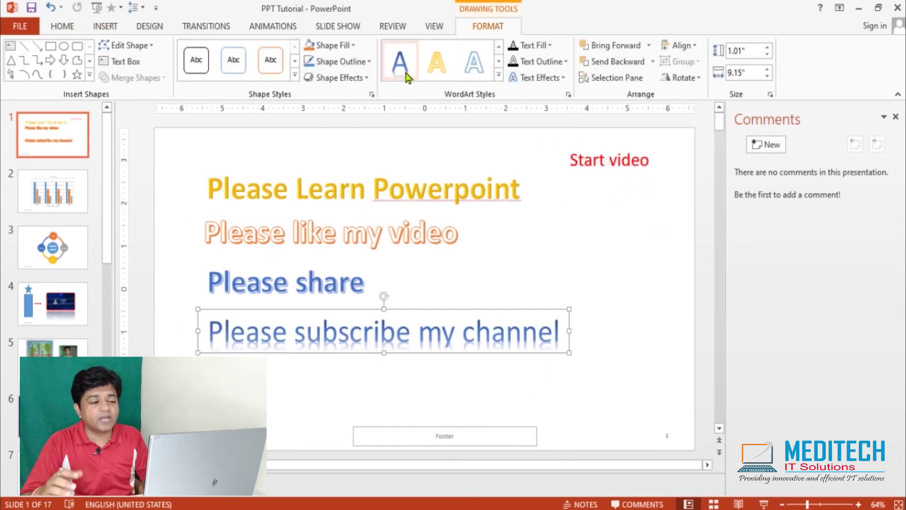
left_click(498, 71)
left_click(471, 105)
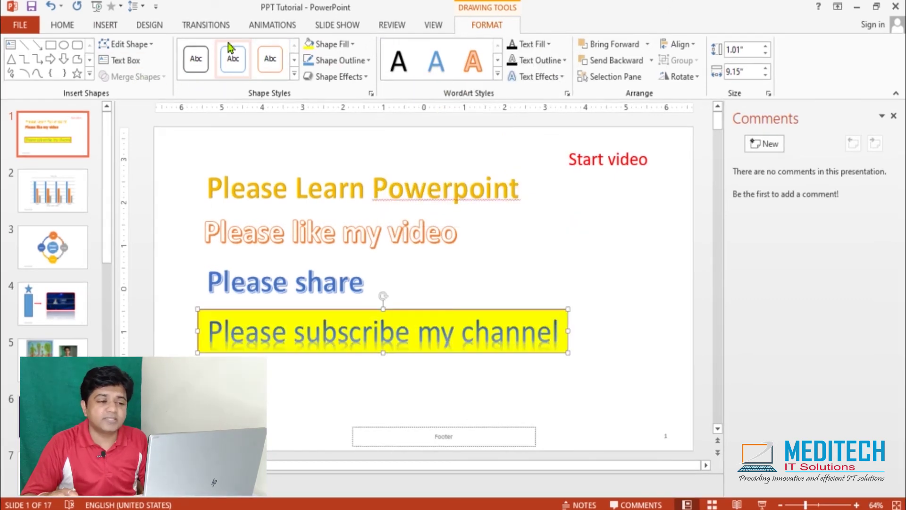
left_click(294, 74)
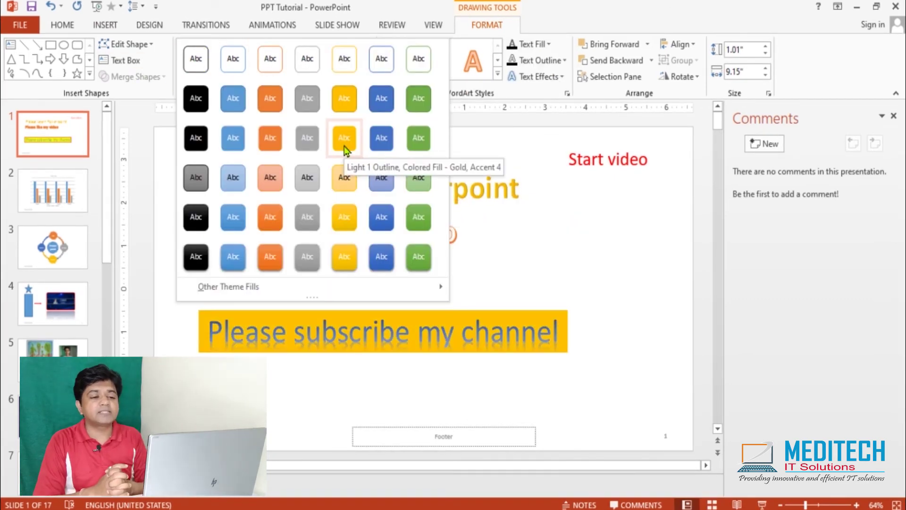
left_click(344, 142)
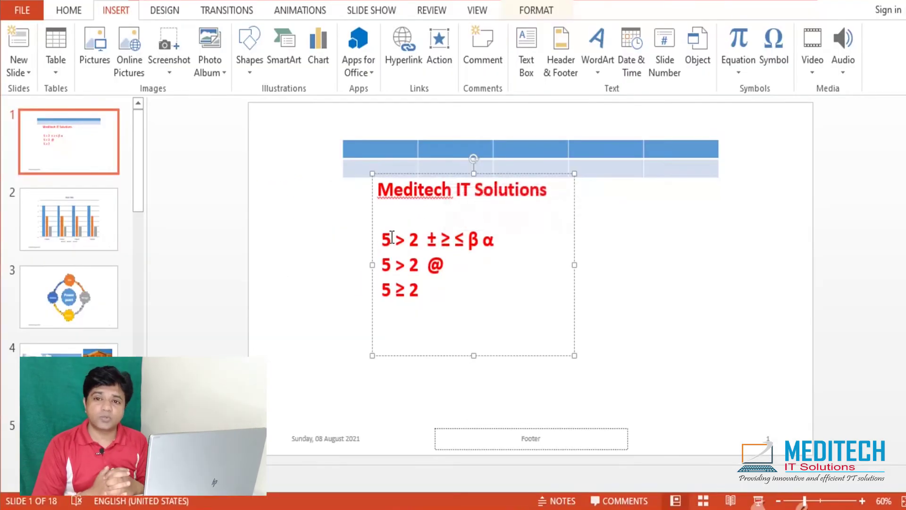
- Italicise the three formula lines, then remove the italic again
left_click_drag(391, 237, 492, 319)
left_click(520, 288)
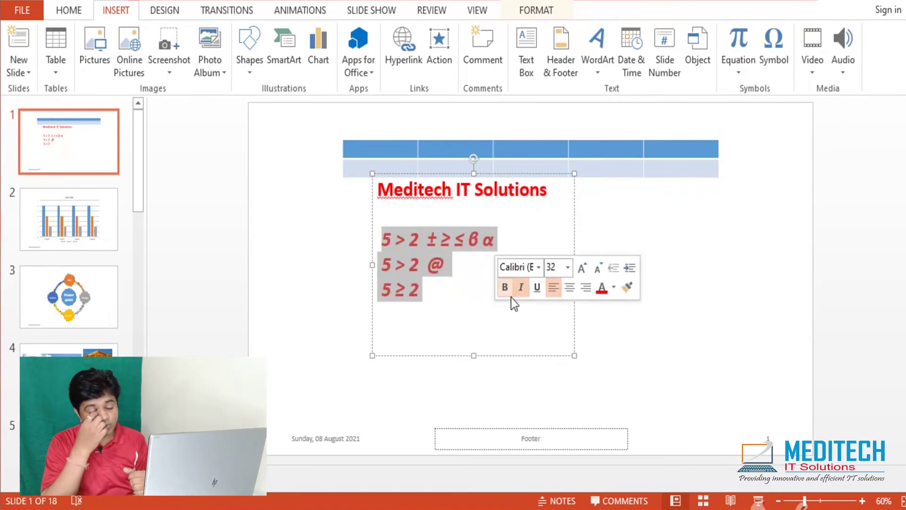
left_click(520, 288)
left_click(478, 308)
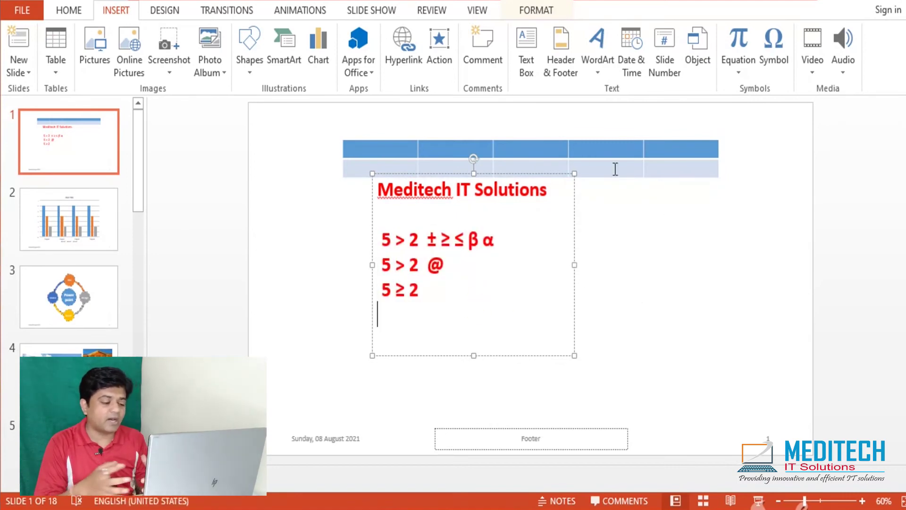
left_click(697, 226)
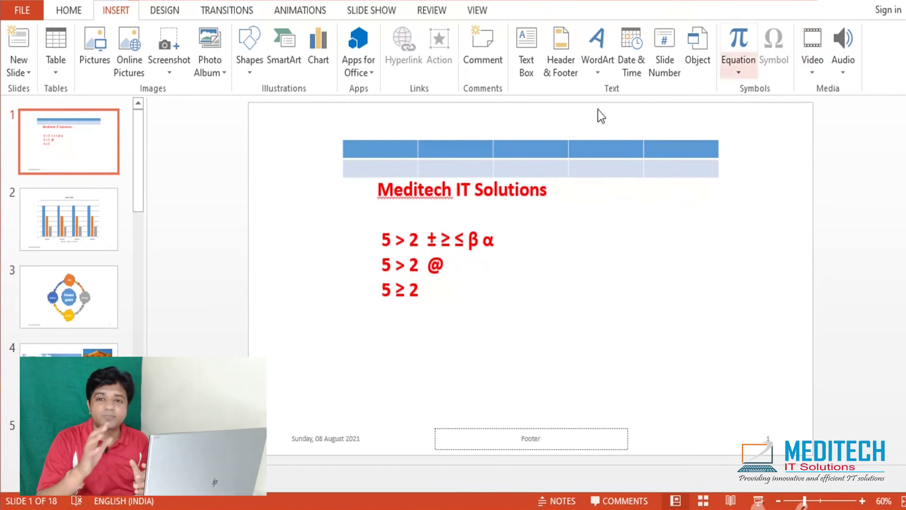
- Place the cursor after 5 > 2 and browse the Symbol dialog
left_click(495, 240)
left_click(772, 47)
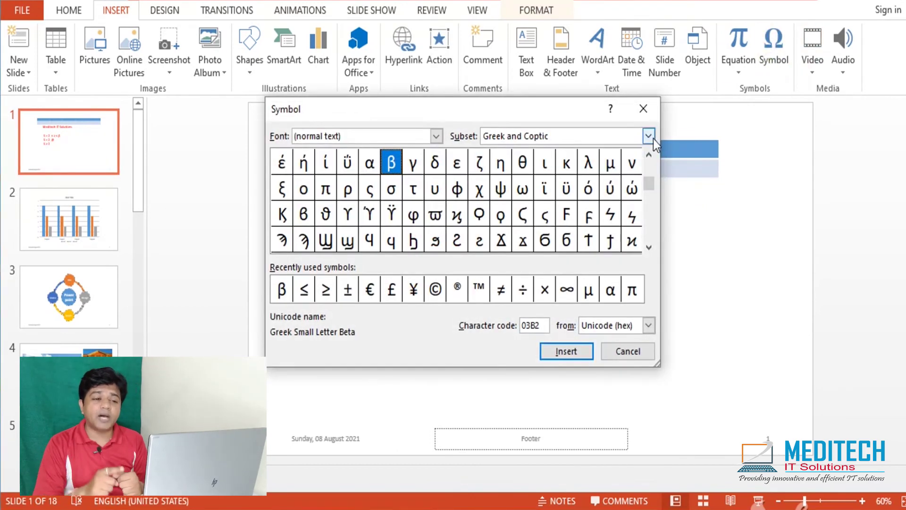
left_click(651, 170)
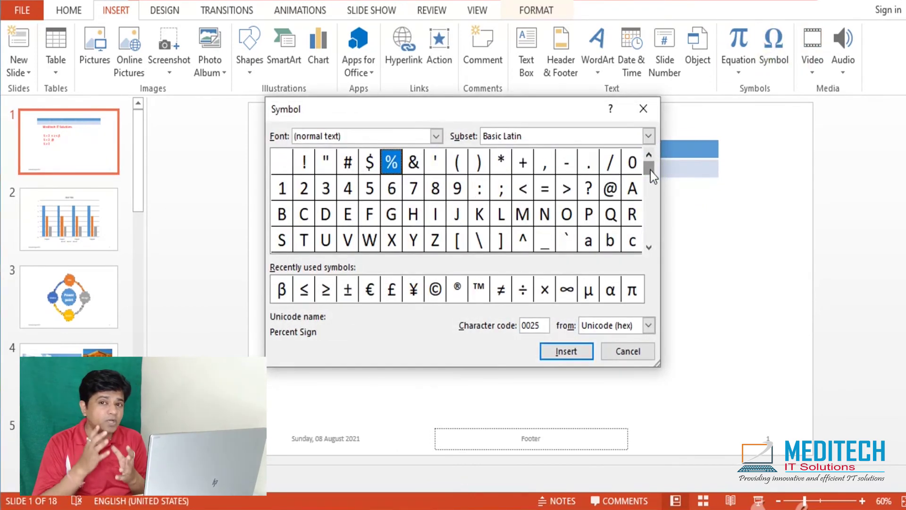
left_click_drag(650, 172, 650, 172)
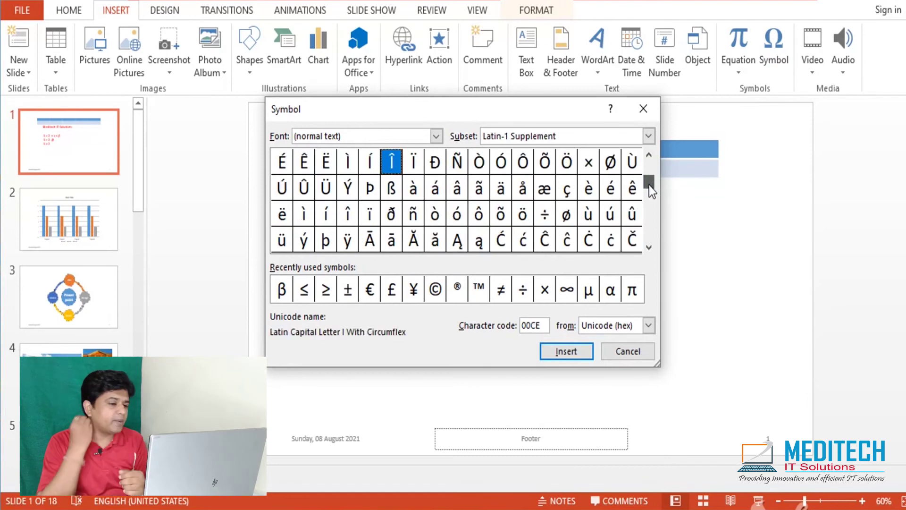
left_click_drag(654, 167, 653, 163)
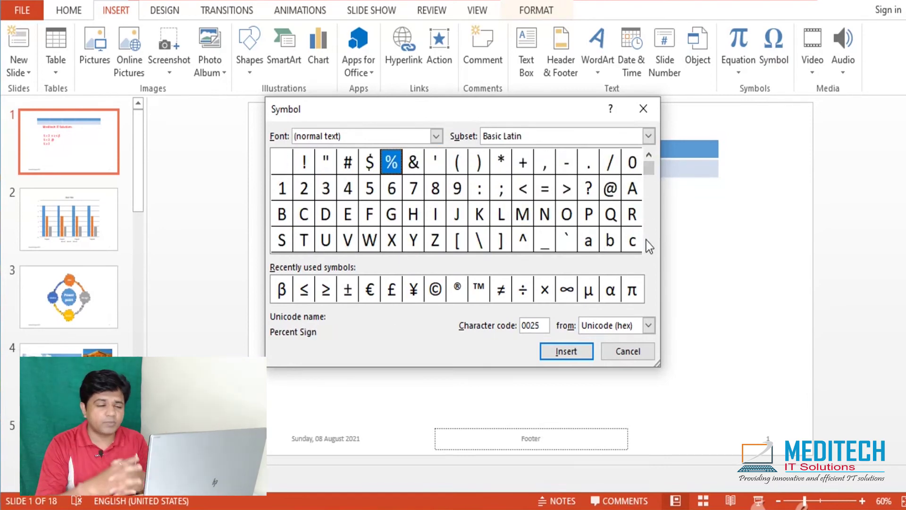
left_click(649, 246)
left_click(649, 246)
left_click(649, 246)
left_click(649, 246)
left_click(649, 246)
left_click(649, 247)
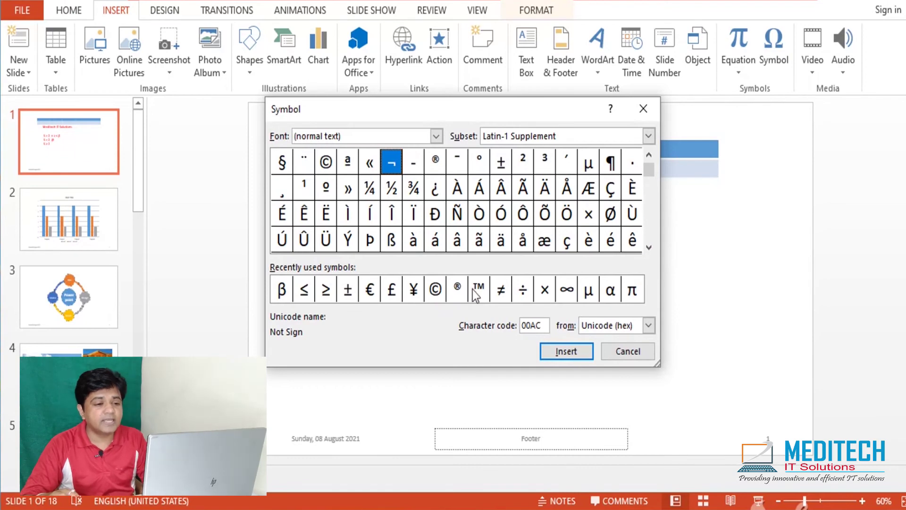
- Insert the ± sign after 5 > 2
left_click(769, 47)
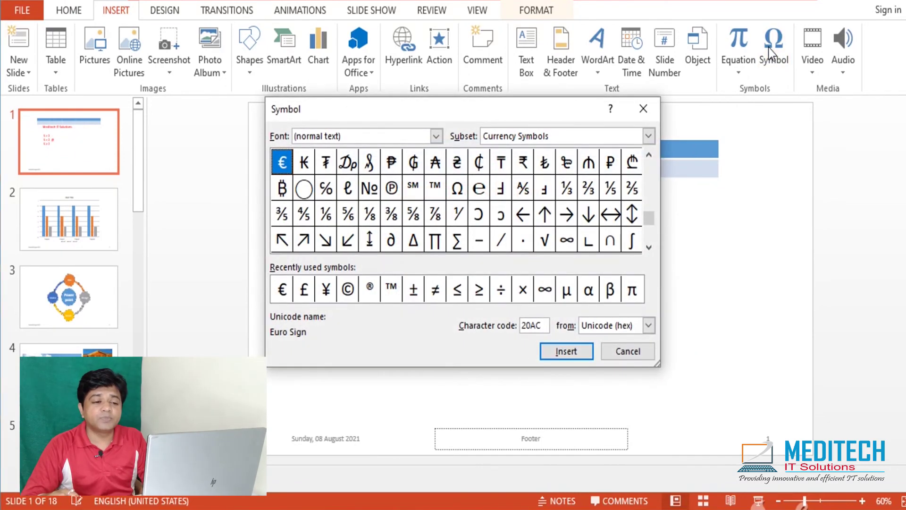
left_click(414, 290)
left_click(578, 353)
left_click(629, 351)
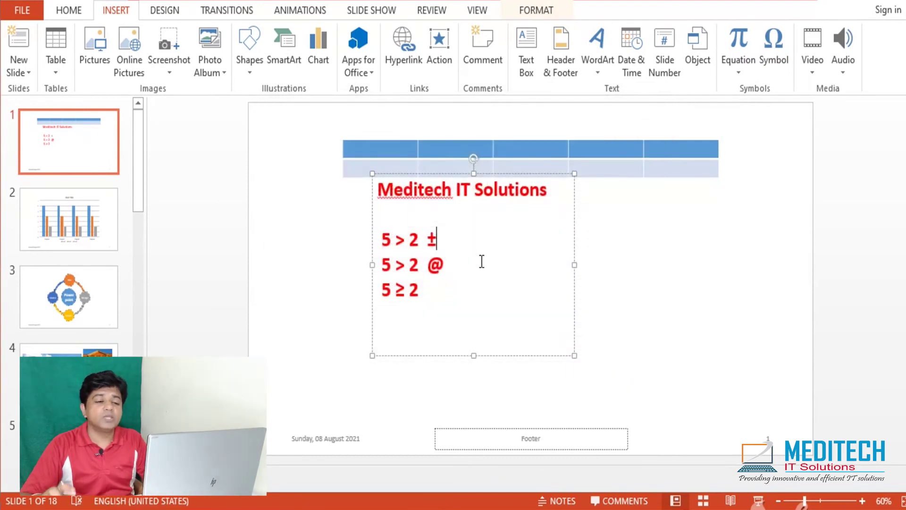
- Insert the ≥, ≤, β and α symbols after the ± sign
left_click(773, 52)
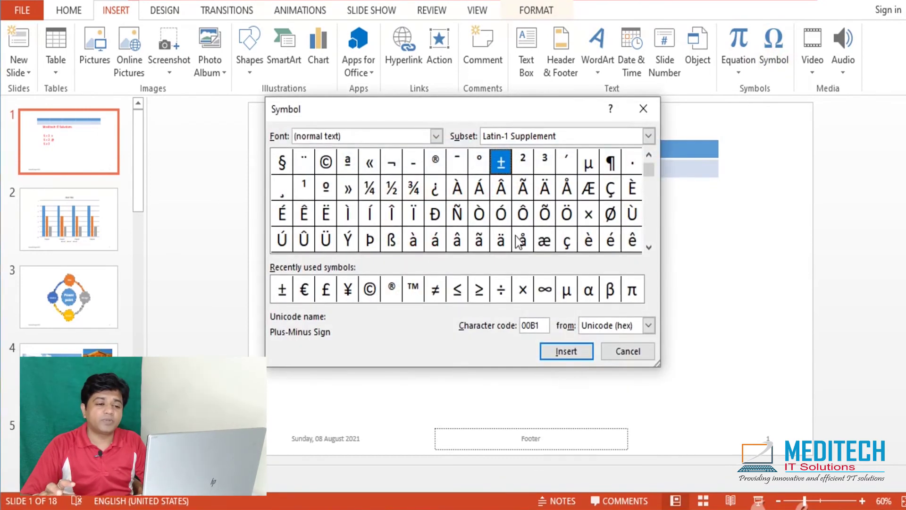
left_click(479, 289)
left_click(561, 353)
left_click(457, 290)
left_click(565, 353)
left_click(589, 289)
left_click(611, 289)
left_click(567, 351)
left_click(371, 294)
left_click(628, 351)
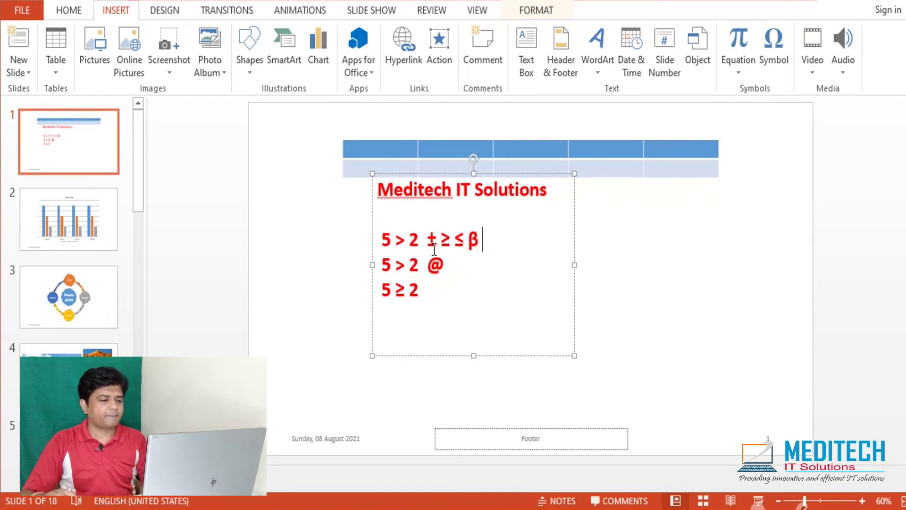
left_click(97, 154)
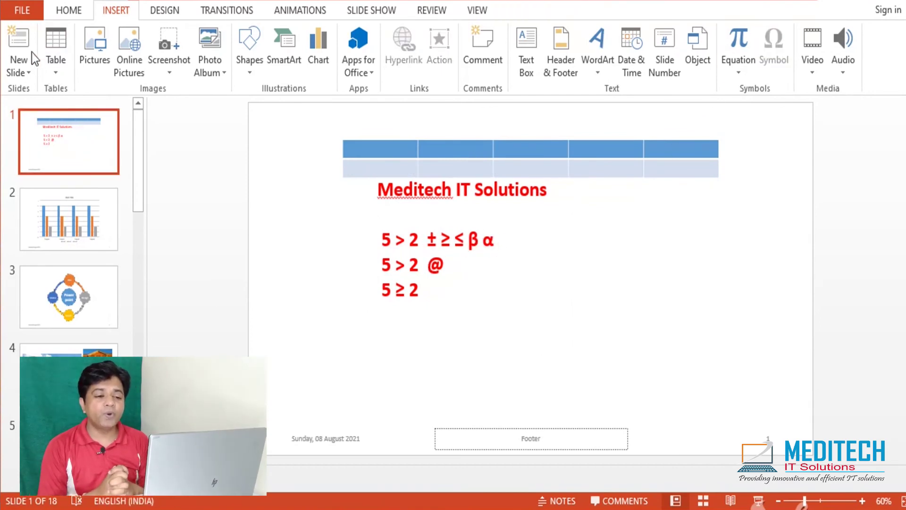
- Add a blank first slide and insert the Home Tab in Powerpoint in hindi video
left_click(19, 45)
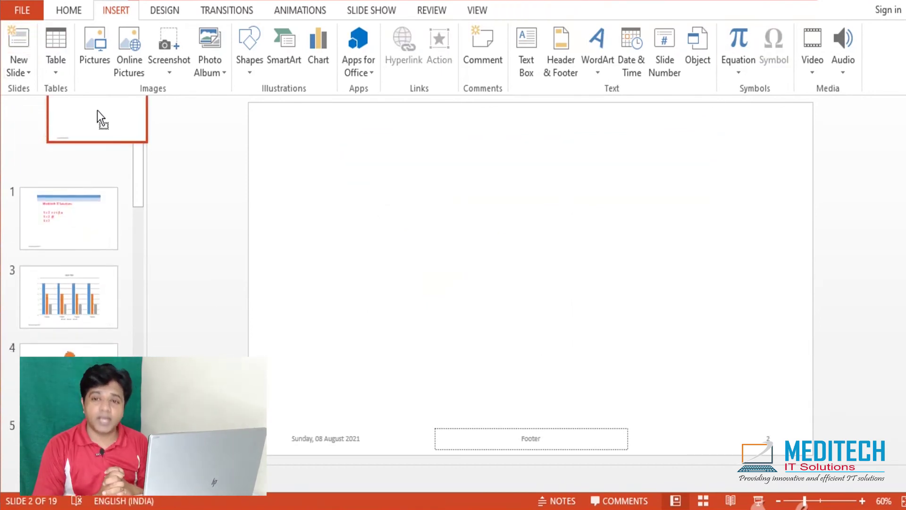
left_click_drag(78, 209, 101, 118)
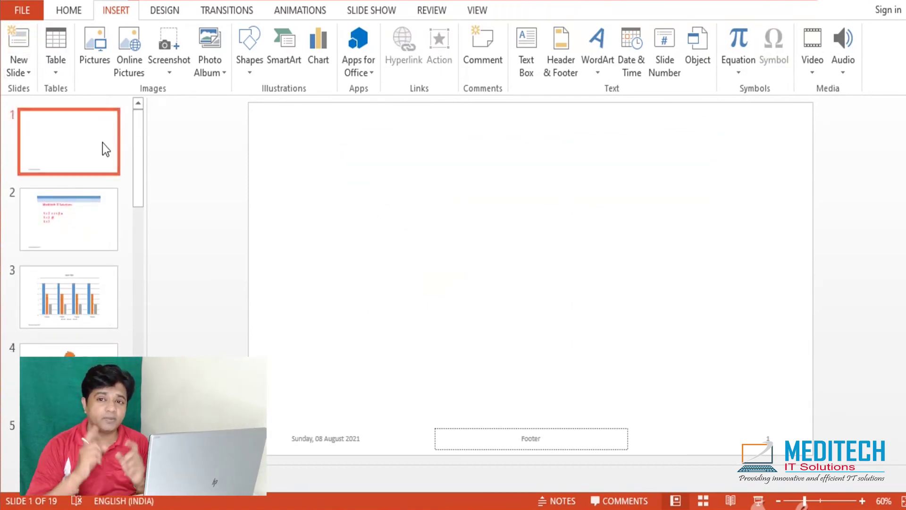
left_click(805, 43)
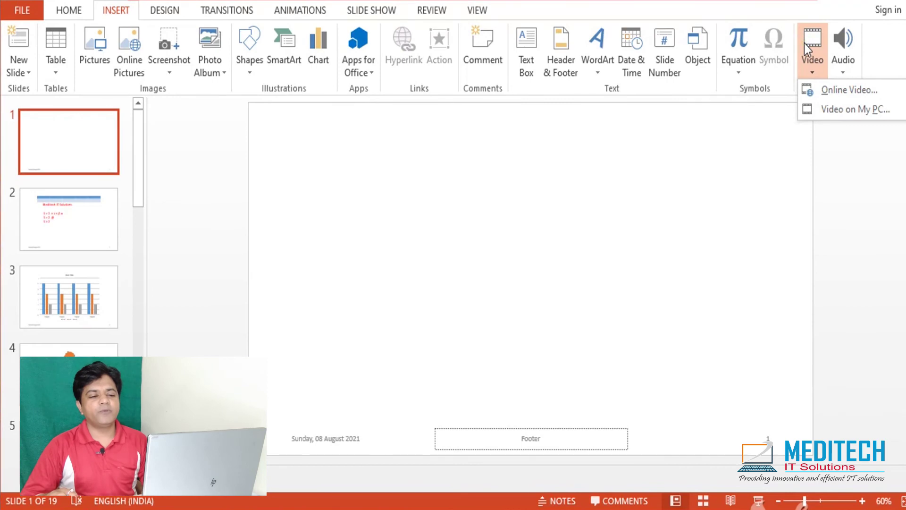
left_click(819, 109)
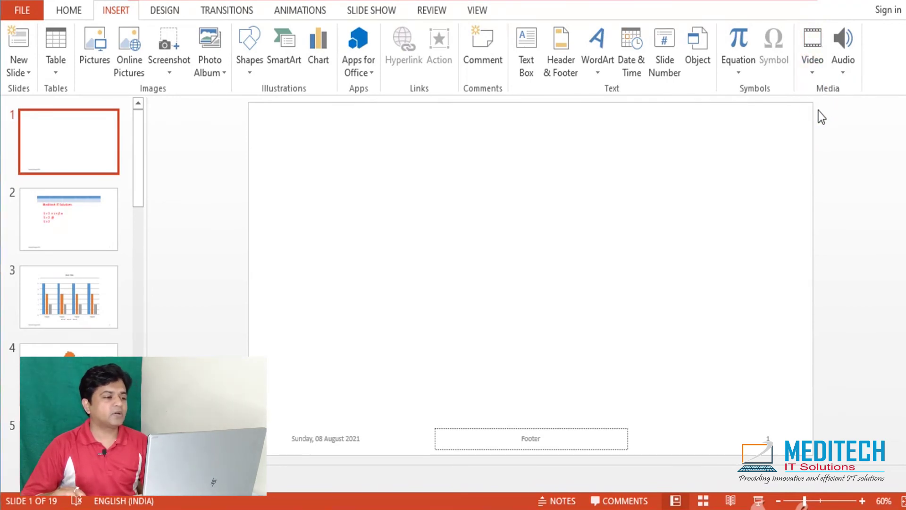
mouse_move(57, 174)
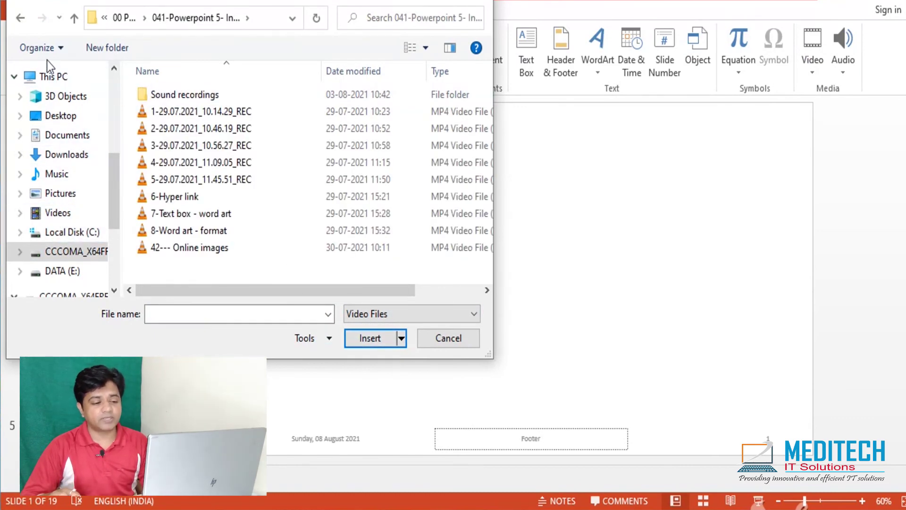
left_click(29, 21)
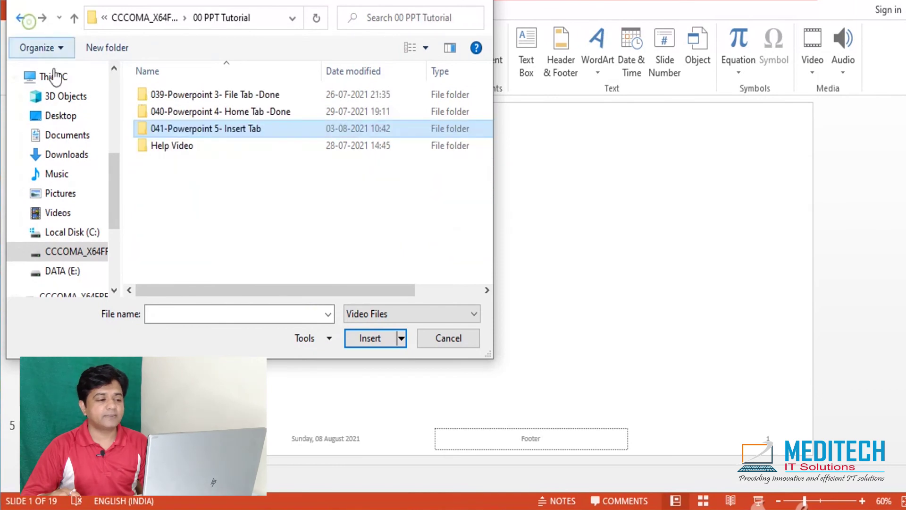
double_click(236, 111)
left_click(211, 113)
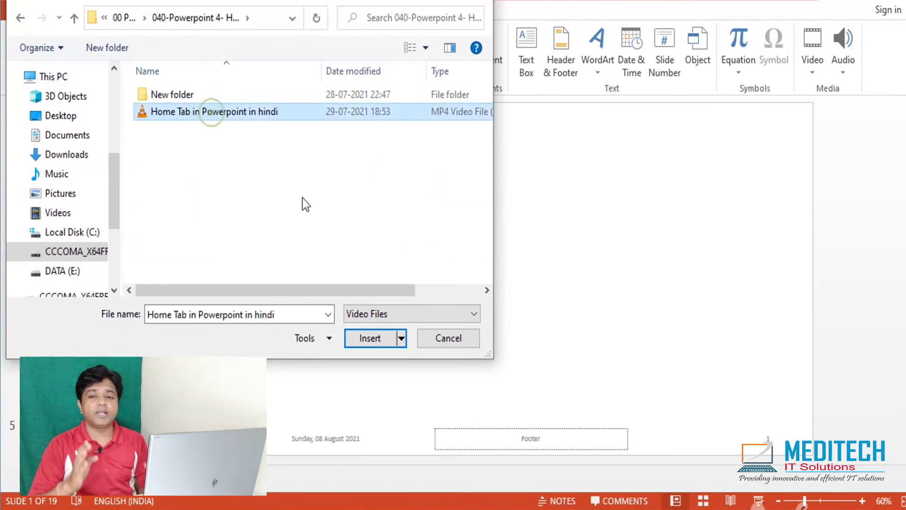
left_click(372, 338)
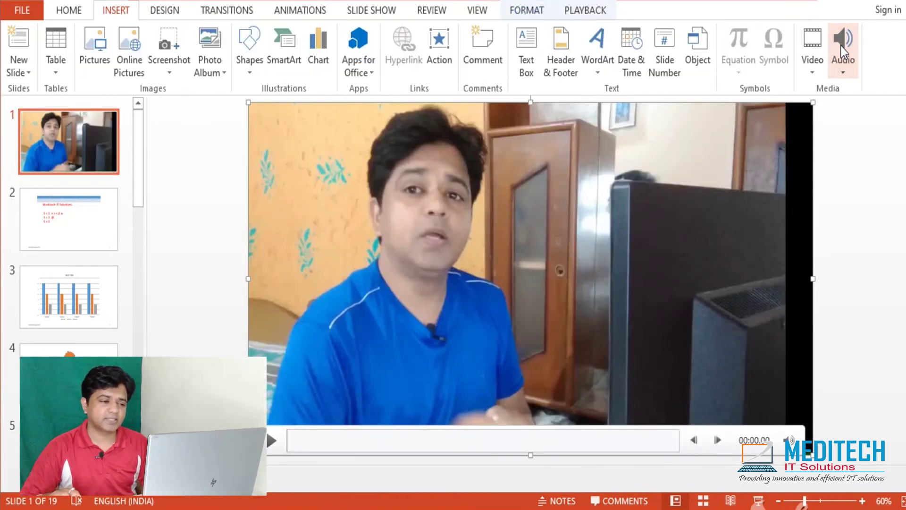
- Play the embedded Home Tab in Powerpoint in hindi video on slide 1
left_click(844, 52)
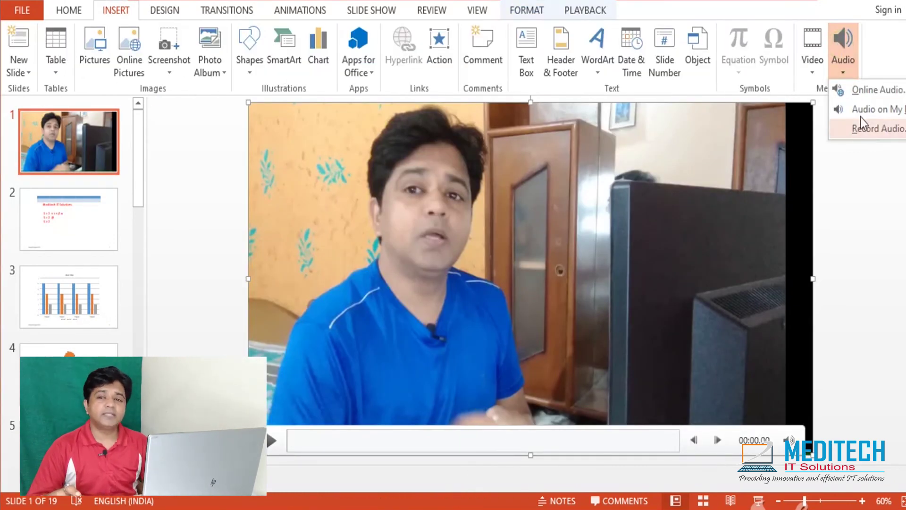
left_click(813, 53)
left_click(880, 13)
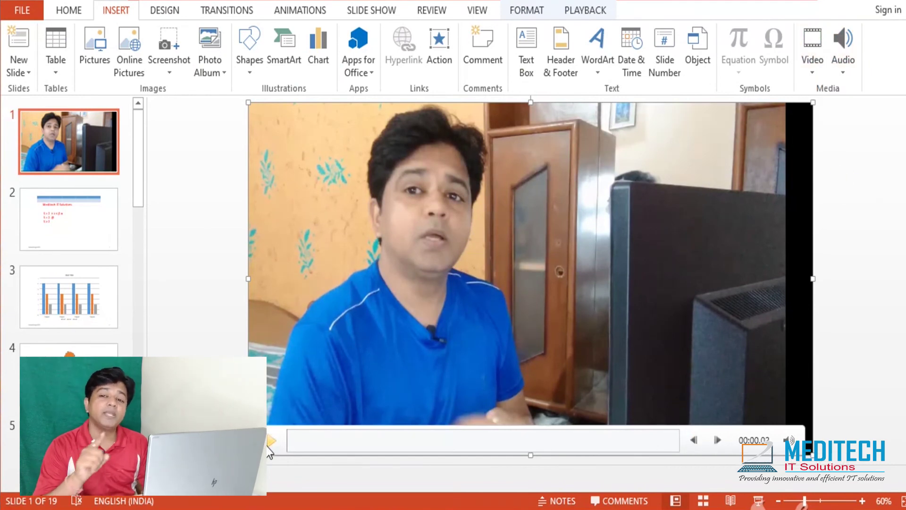
left_click(271, 444)
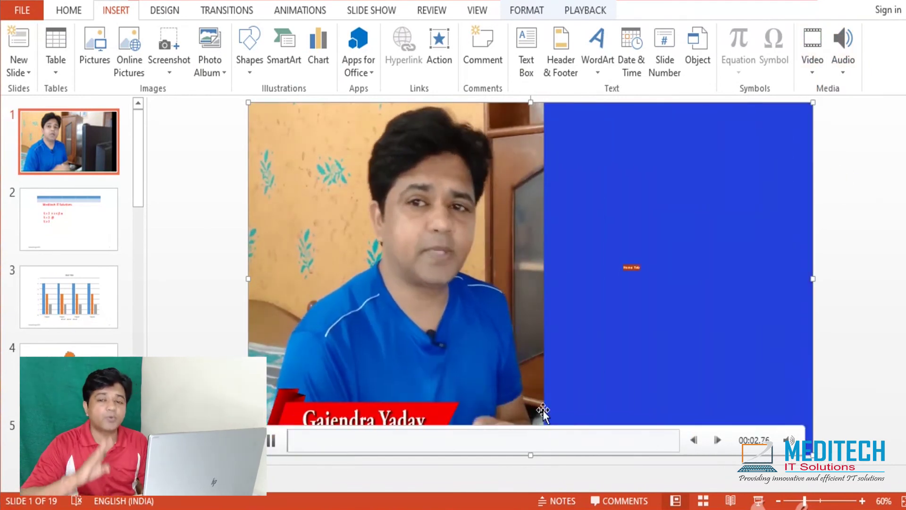